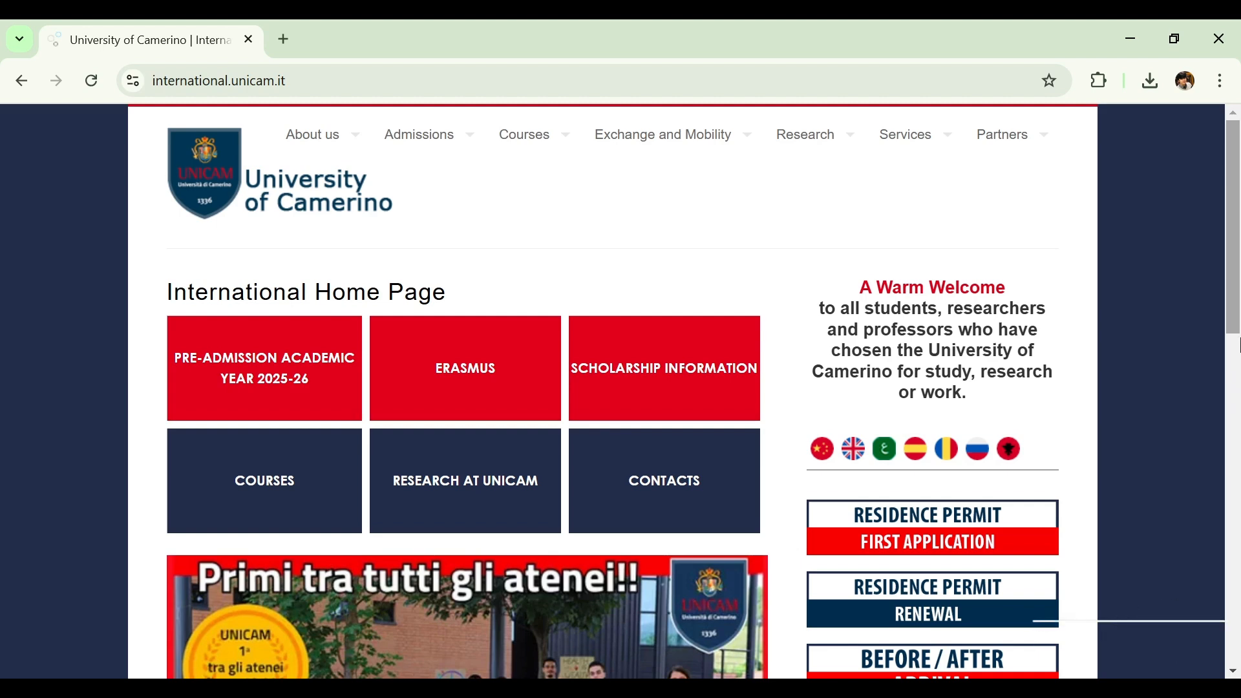
# Open the Pre-Admission Academic Year 2025-26 page and read through the application period and procedure
pyautogui.moveTo(1239, 292); pyautogui.dragTo(1239, 260)
pyautogui.click(293, 384)
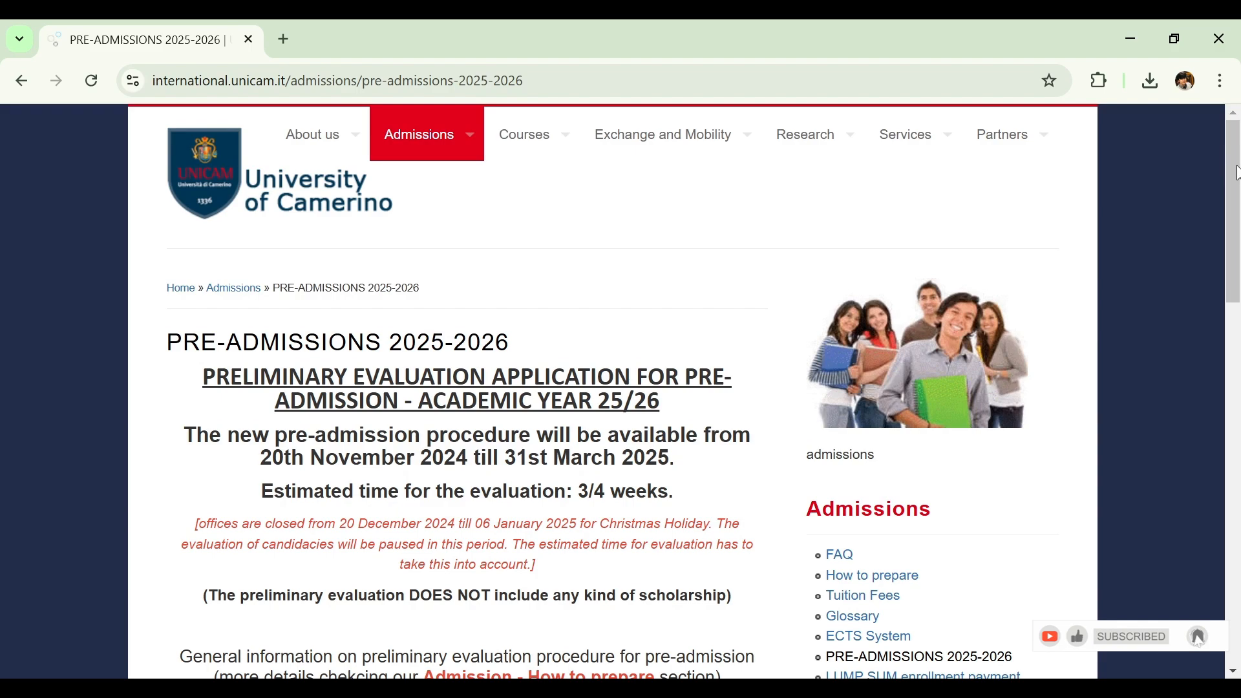
pyautogui.moveTo(1238, 173); pyautogui.dragTo(1239, 199)
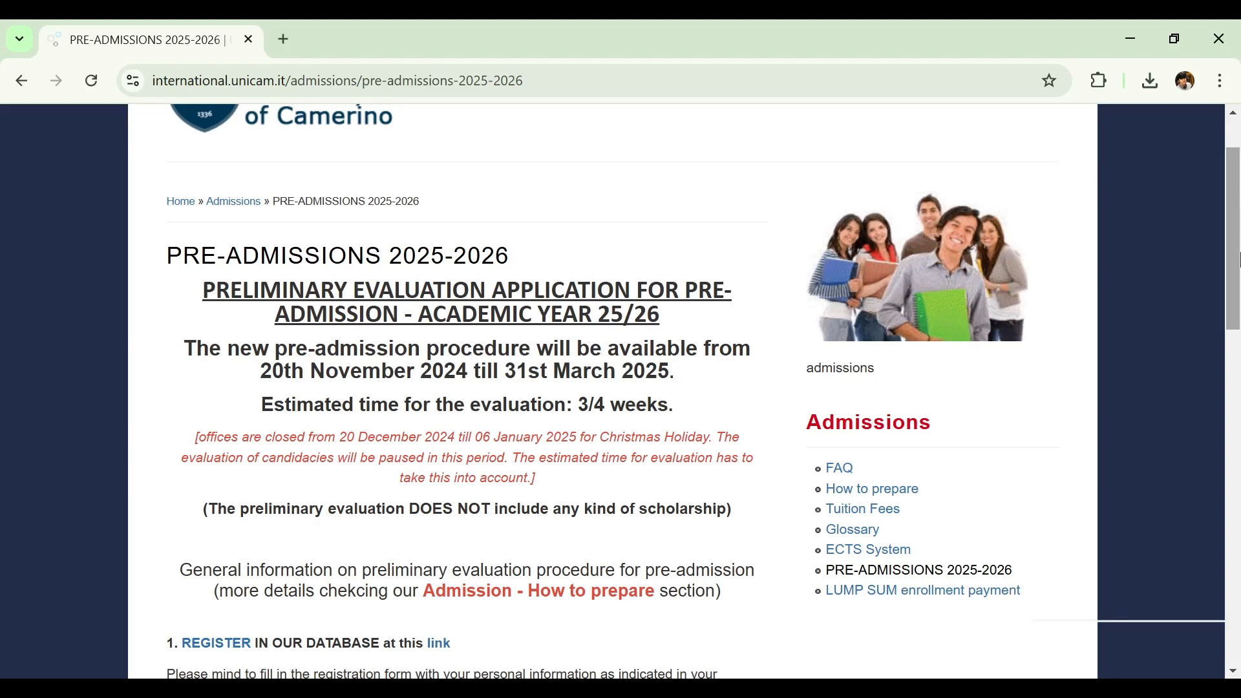
pyautogui.scroll(1, 1237, 218)
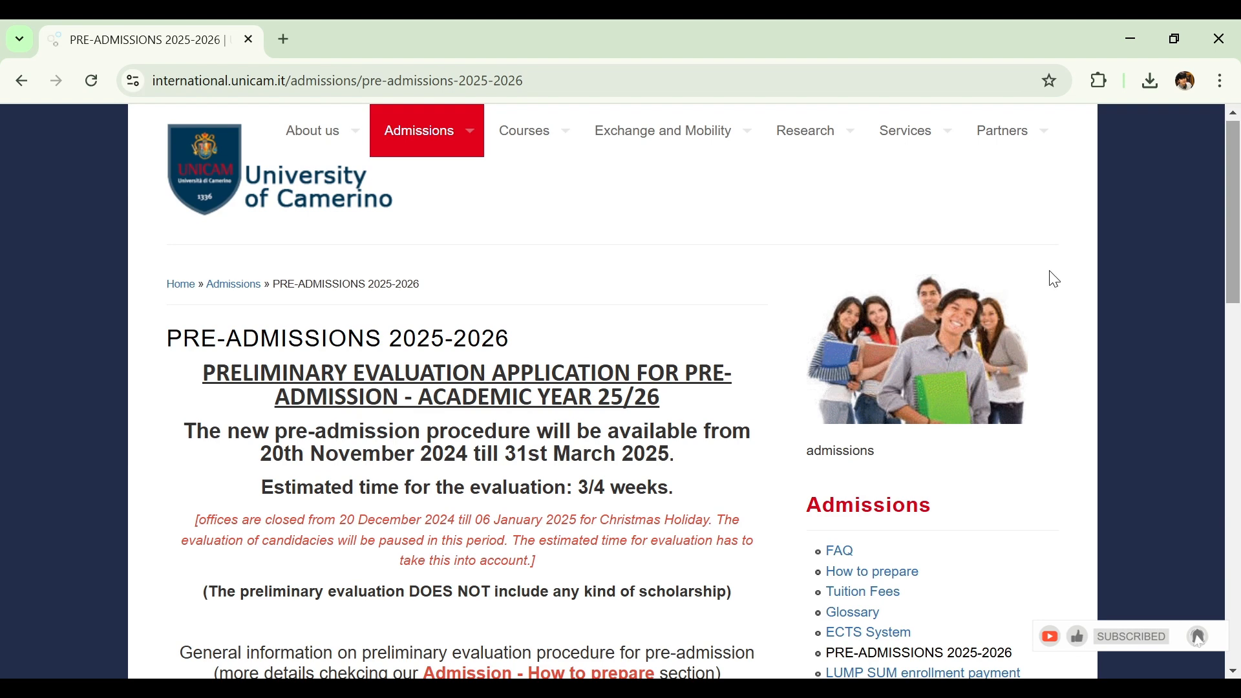
pyautogui.moveTo(1233, 224); pyautogui.dragTo(1237, 281)
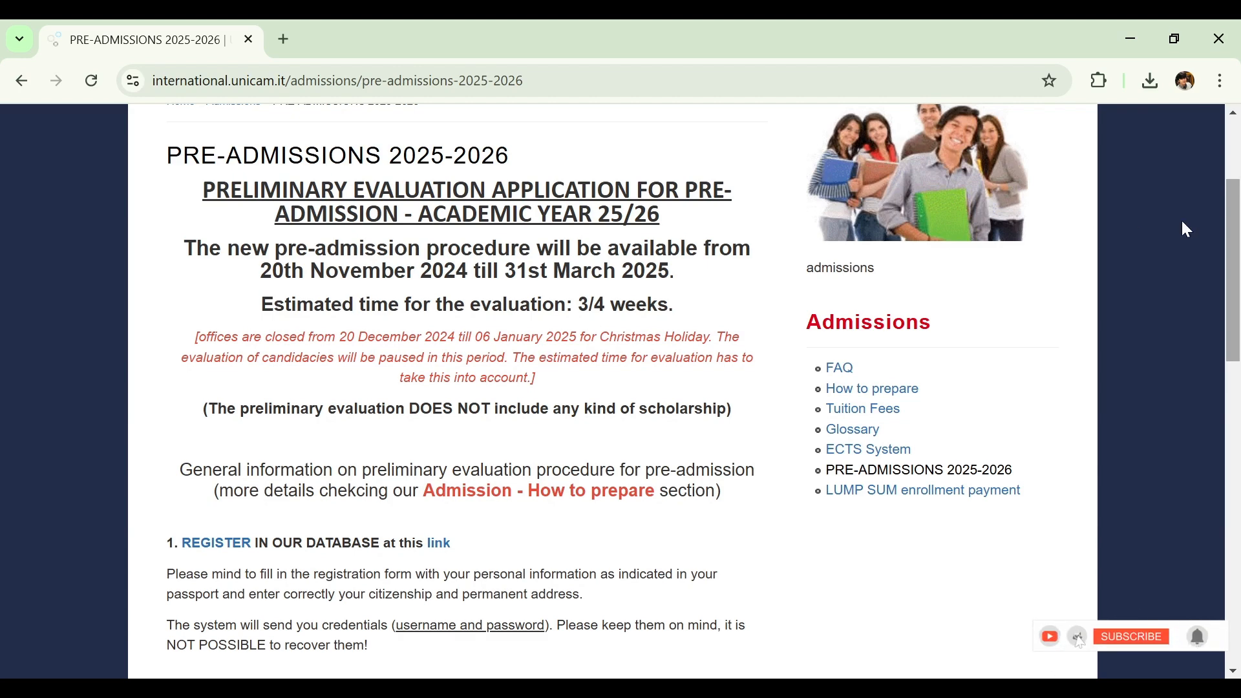
pyautogui.moveTo(1236, 201); pyautogui.dragTo(1210, 330)
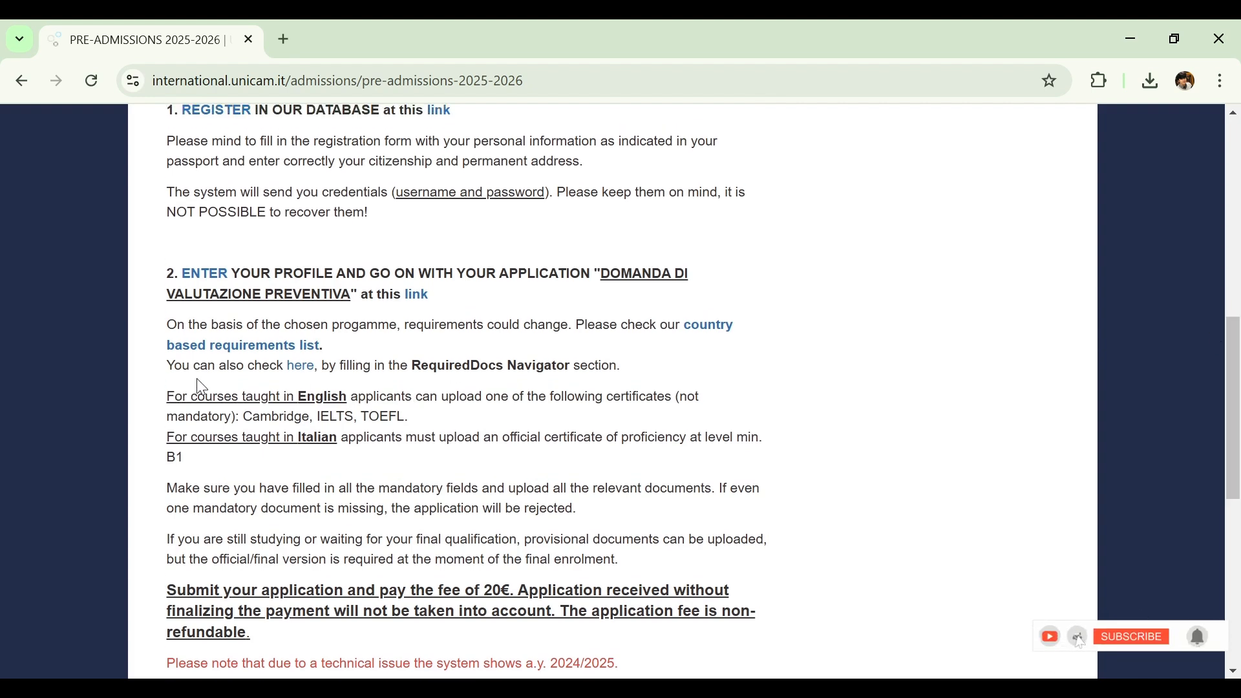
# Open the country based requirements list and look up the entry qualifications required for Pakistan
pyautogui.click(707, 336)
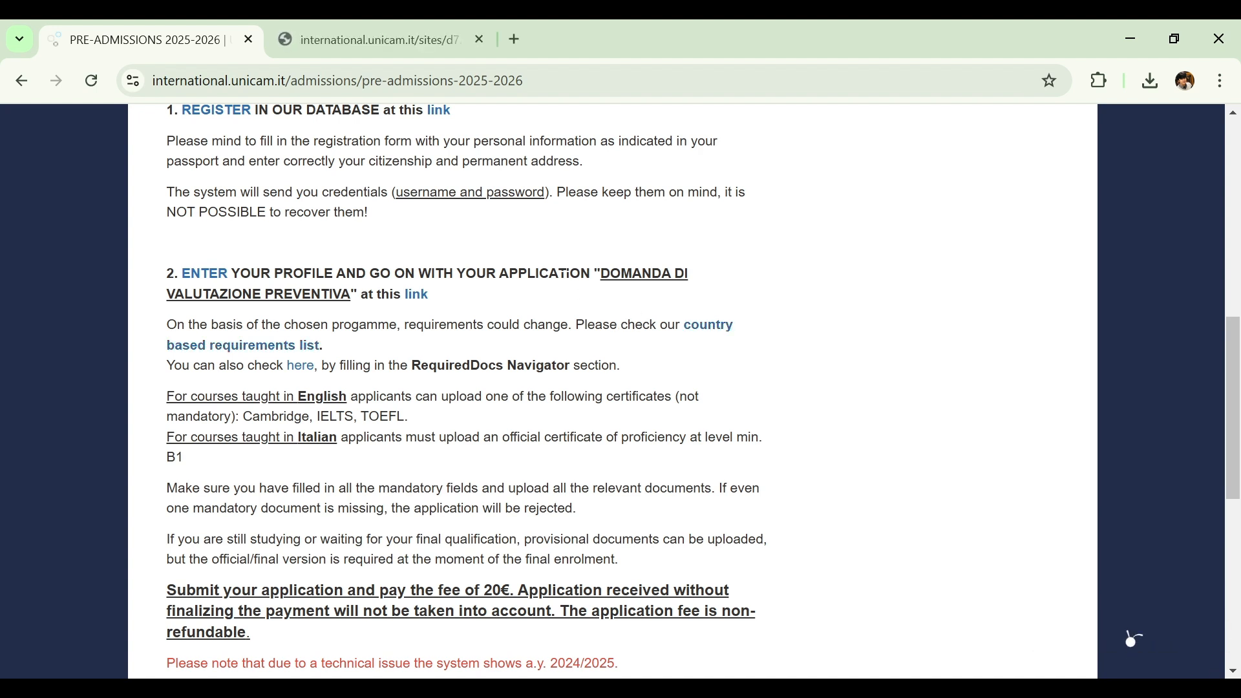
pyautogui.click(387, 43)
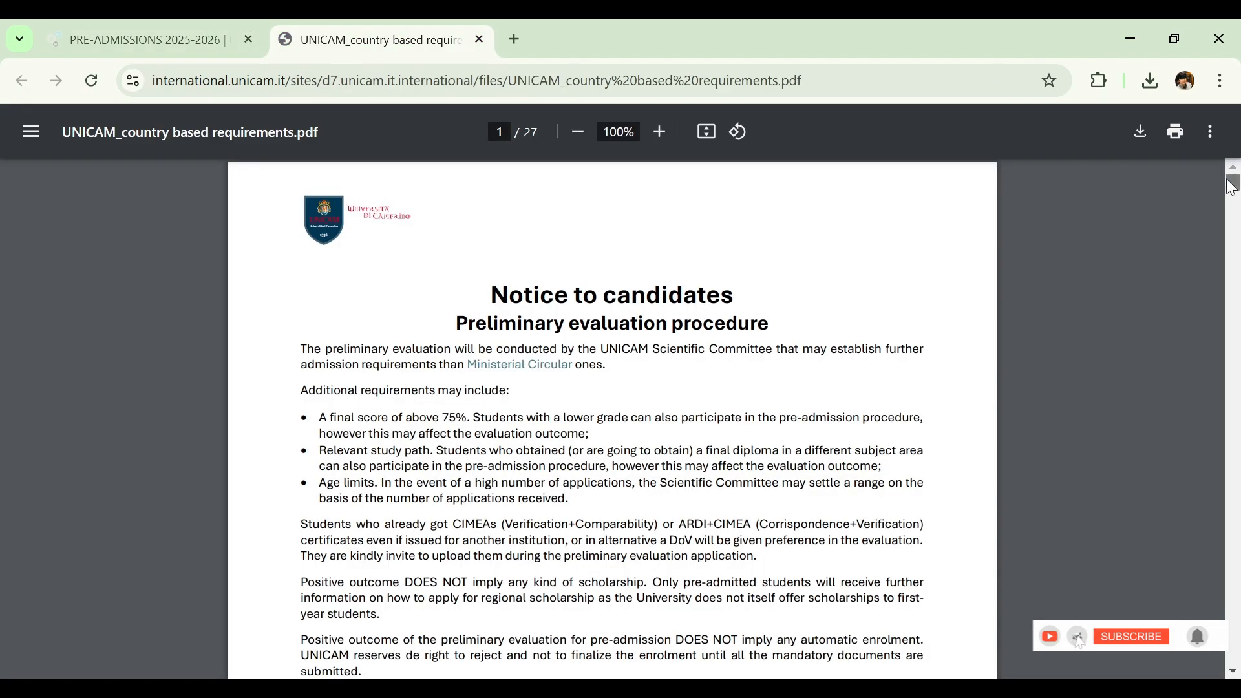
pyautogui.moveTo(1232, 186); pyautogui.dragTo(1235, 416)
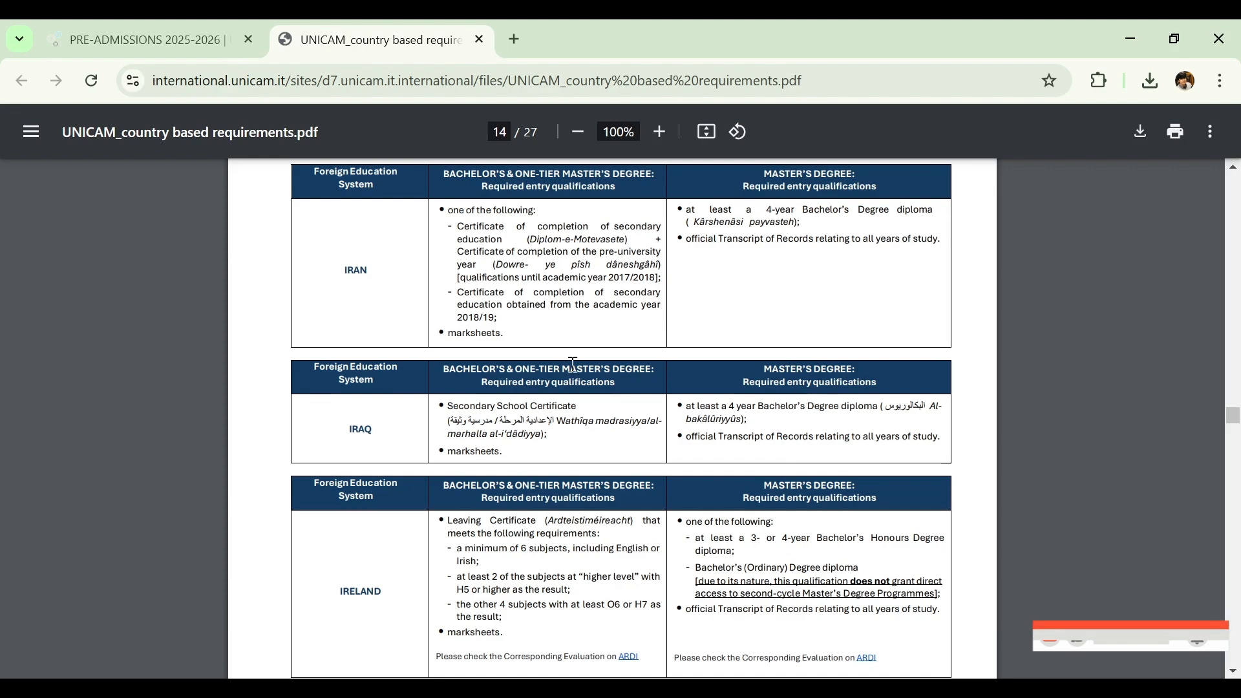
pyautogui.moveTo(1229, 428); pyautogui.dragTo(1235, 516)
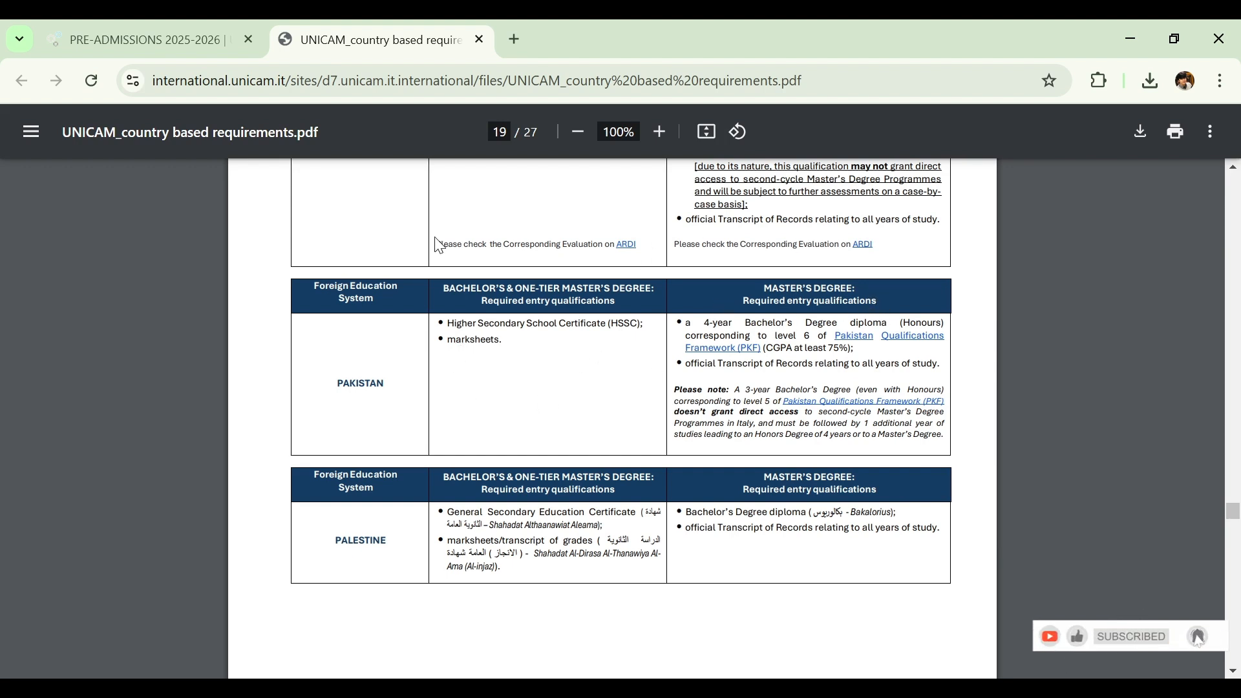
# Return to the pre-admissions page and review the language certificate, document and application fee requirements
pyautogui.click(186, 42)
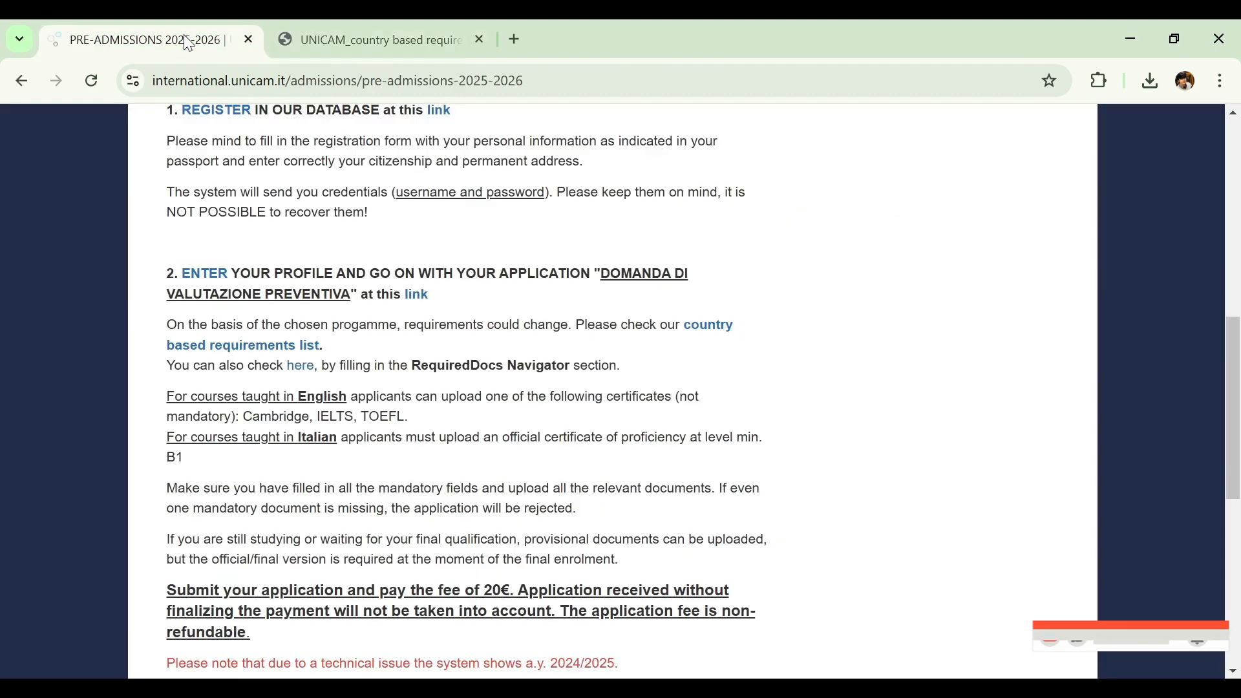
pyautogui.scroll(-1, 1236, 360)
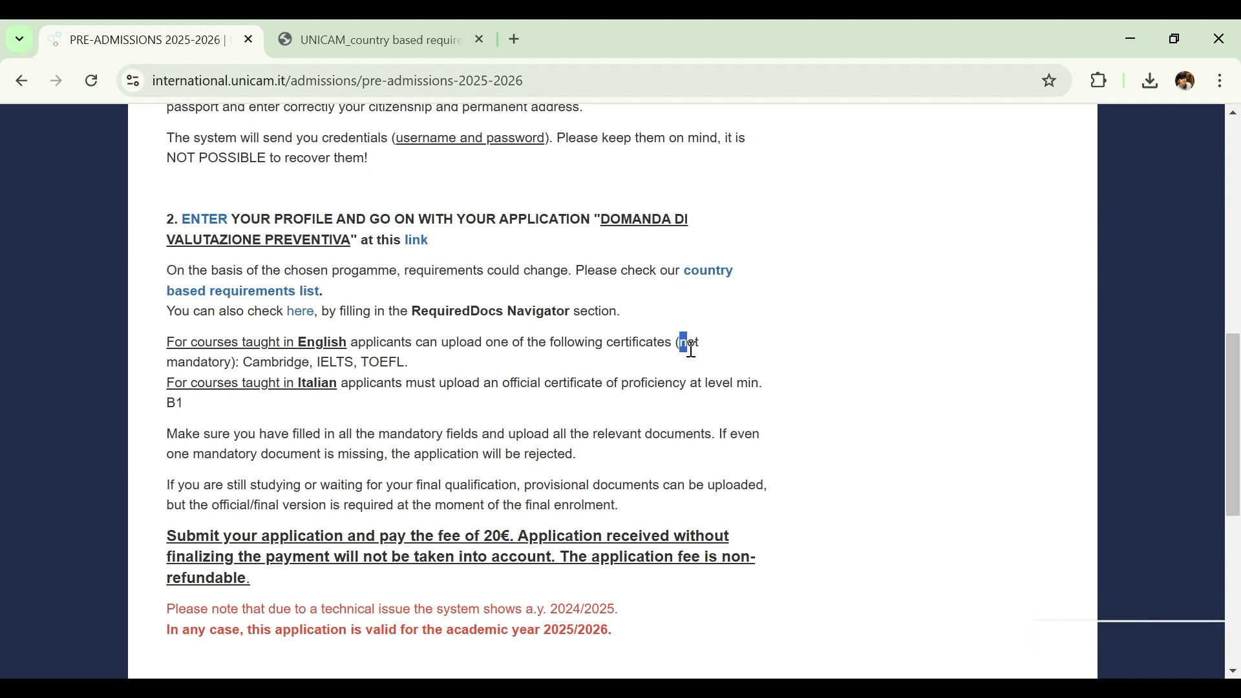
pyautogui.moveTo(682, 342); pyautogui.dragTo(700, 364)
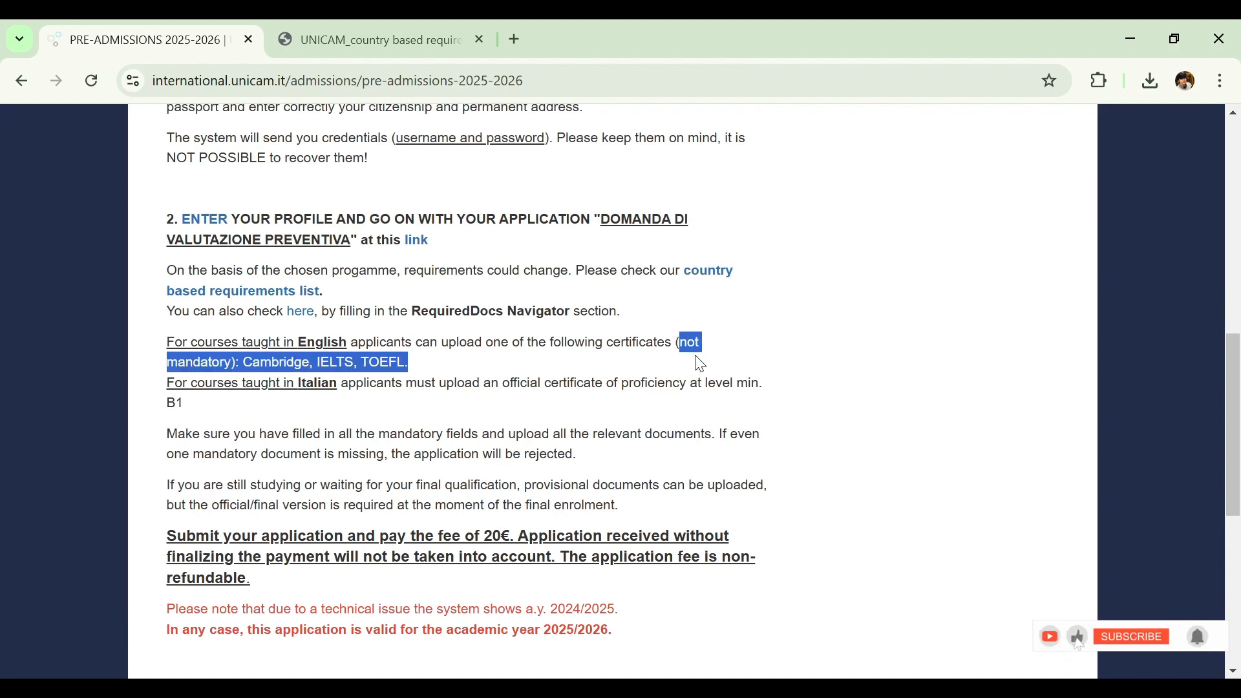
pyautogui.click(545, 370)
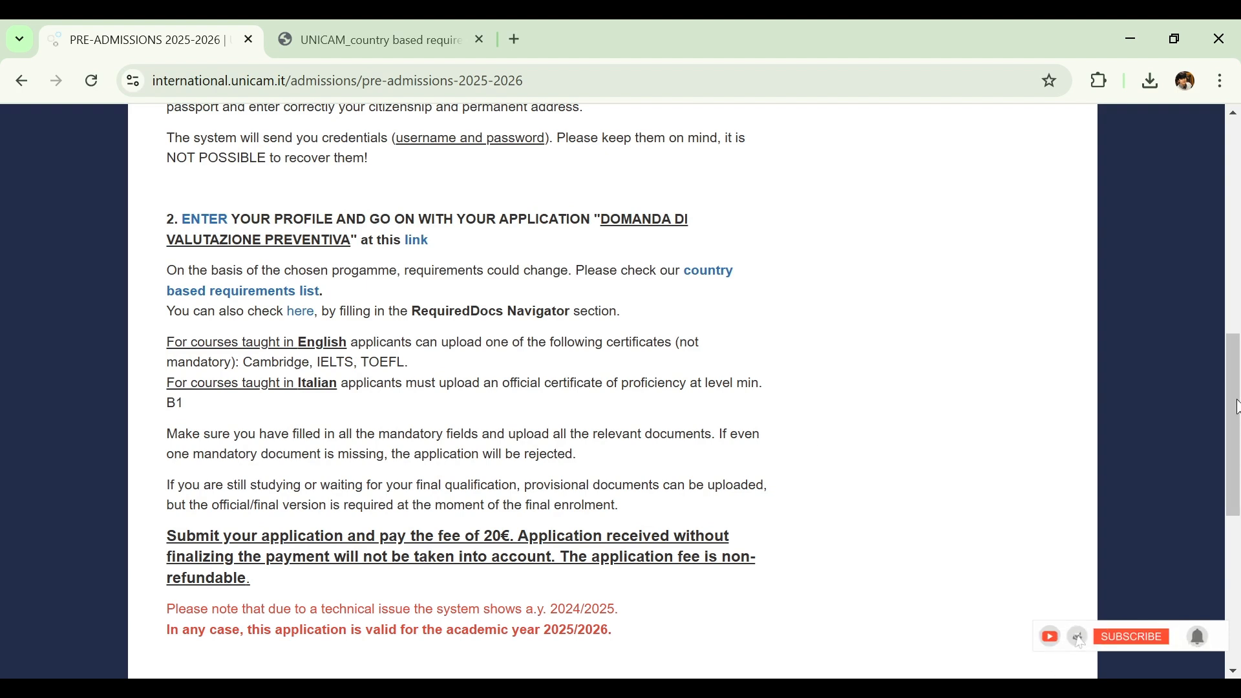
pyautogui.moveTo(1236, 407); pyautogui.dragTo(1236, 450)
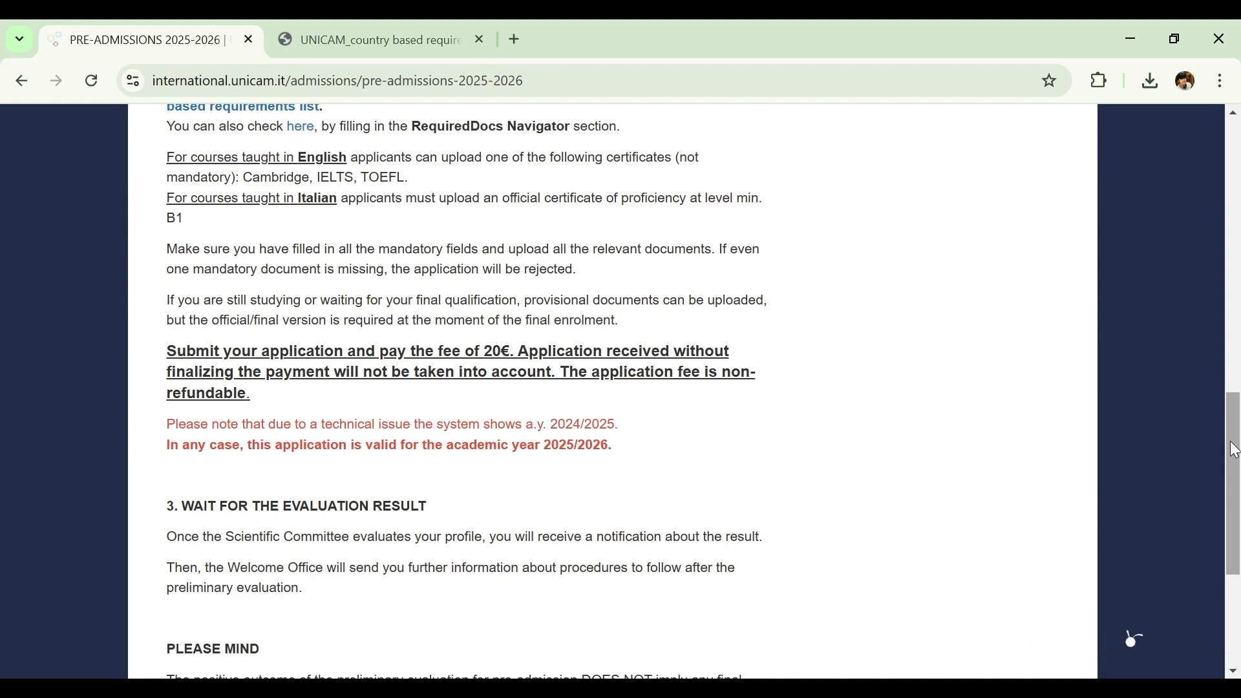
# Follow the database registration link in point 1 and switch the online services site to English
pyautogui.moveTo(1235, 449); pyautogui.dragTo(1218, 265)
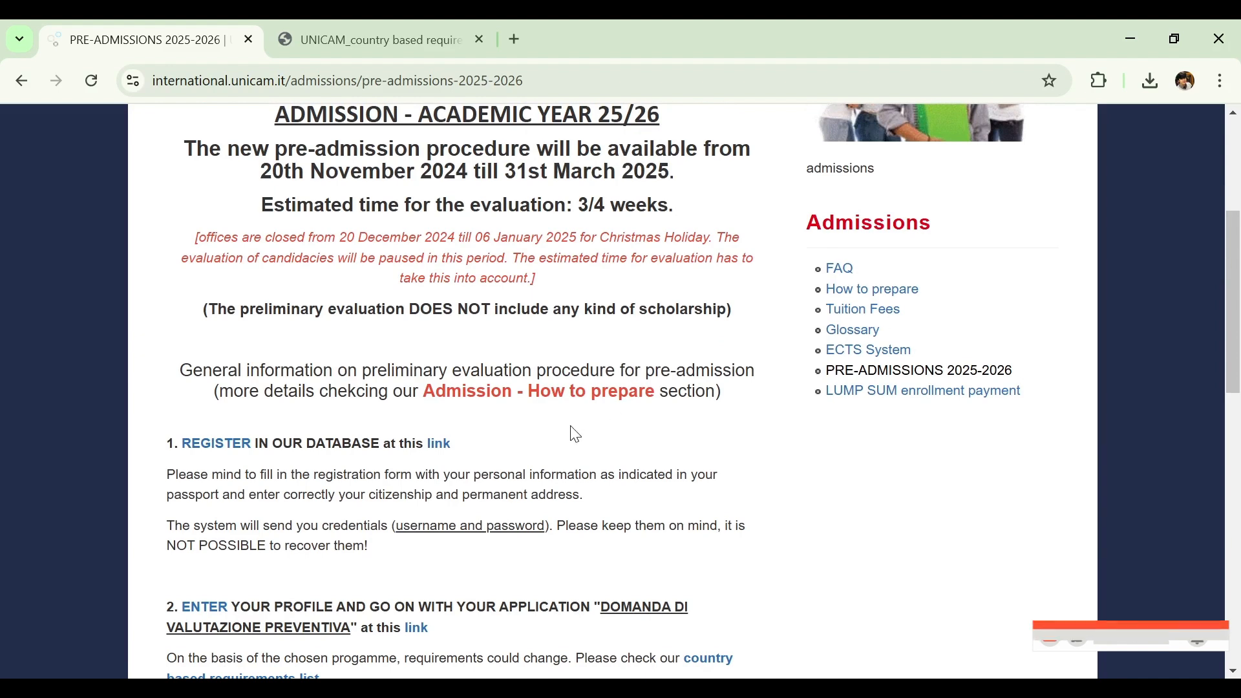
pyautogui.click(442, 446)
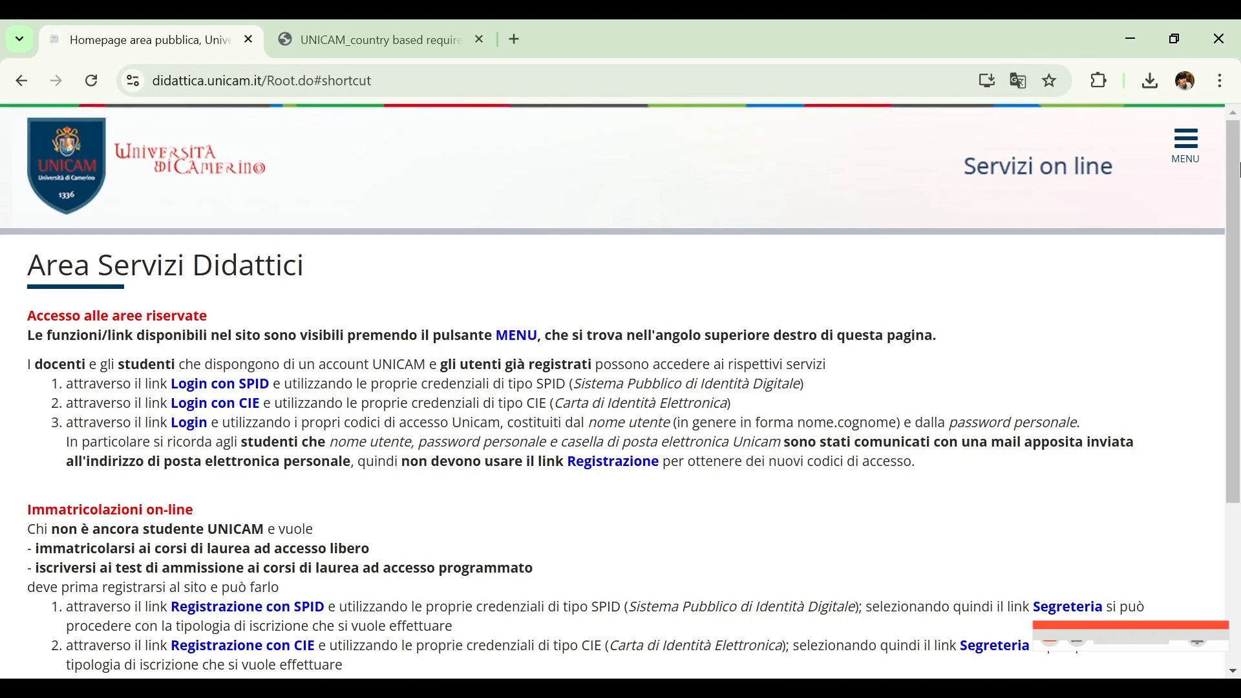
pyautogui.scroll(-3, 1213, 136)
pyautogui.scroll(3, 1218, 141)
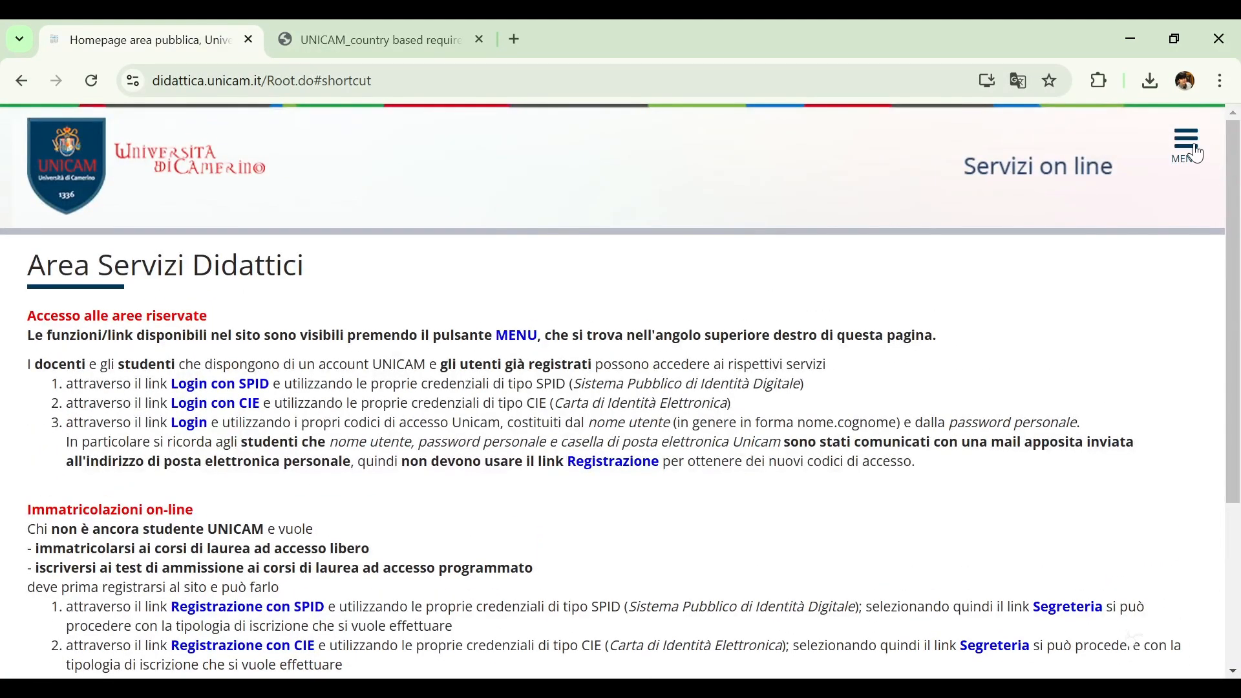
pyautogui.click(1195, 152)
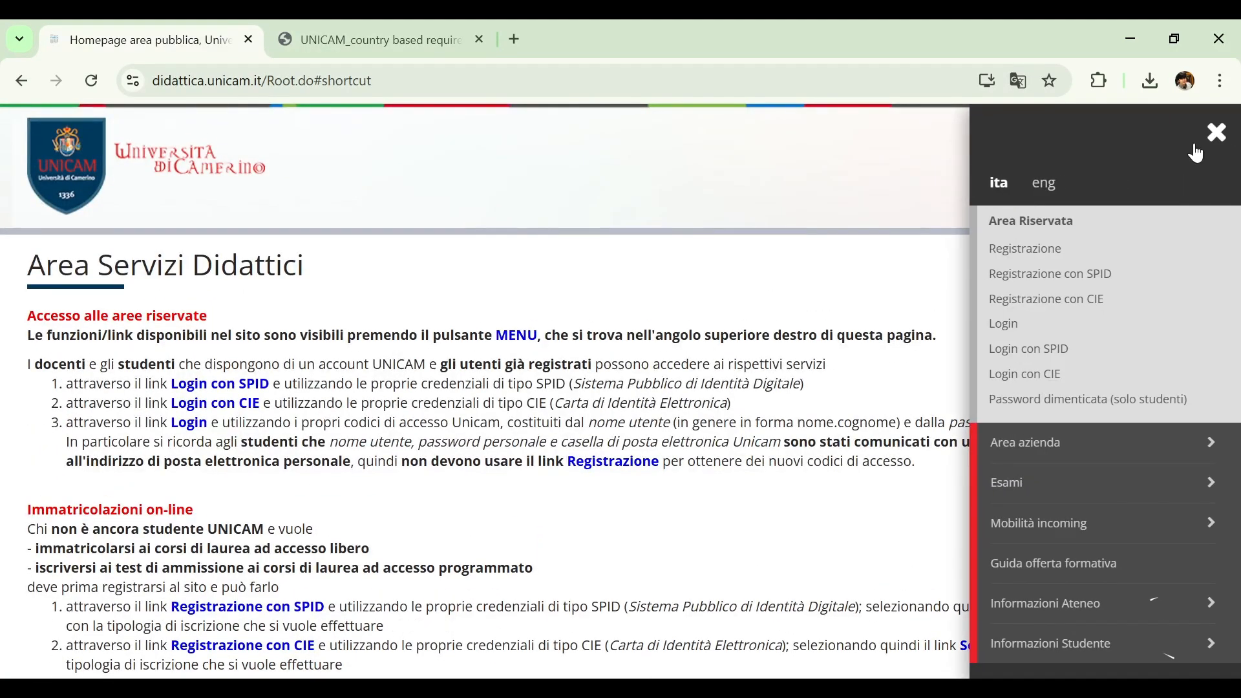
pyautogui.click(1052, 188)
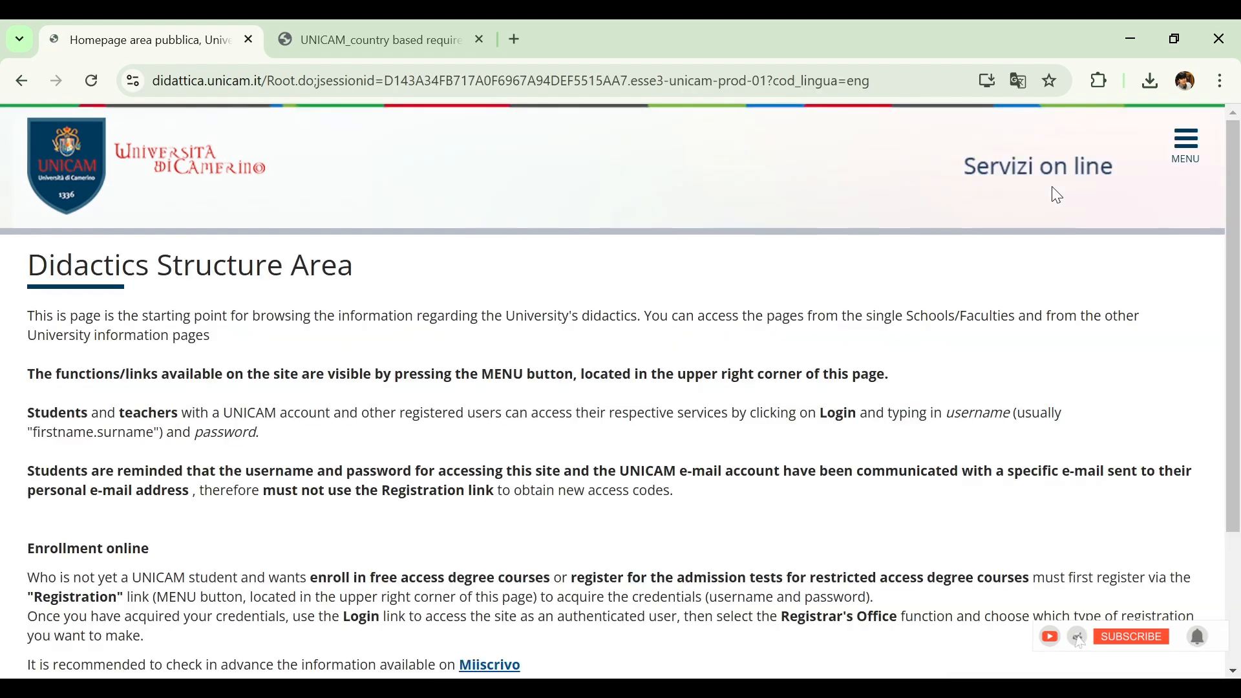
# Open the Registration page of the reserved area and start the web registration
pyautogui.click(1190, 146)
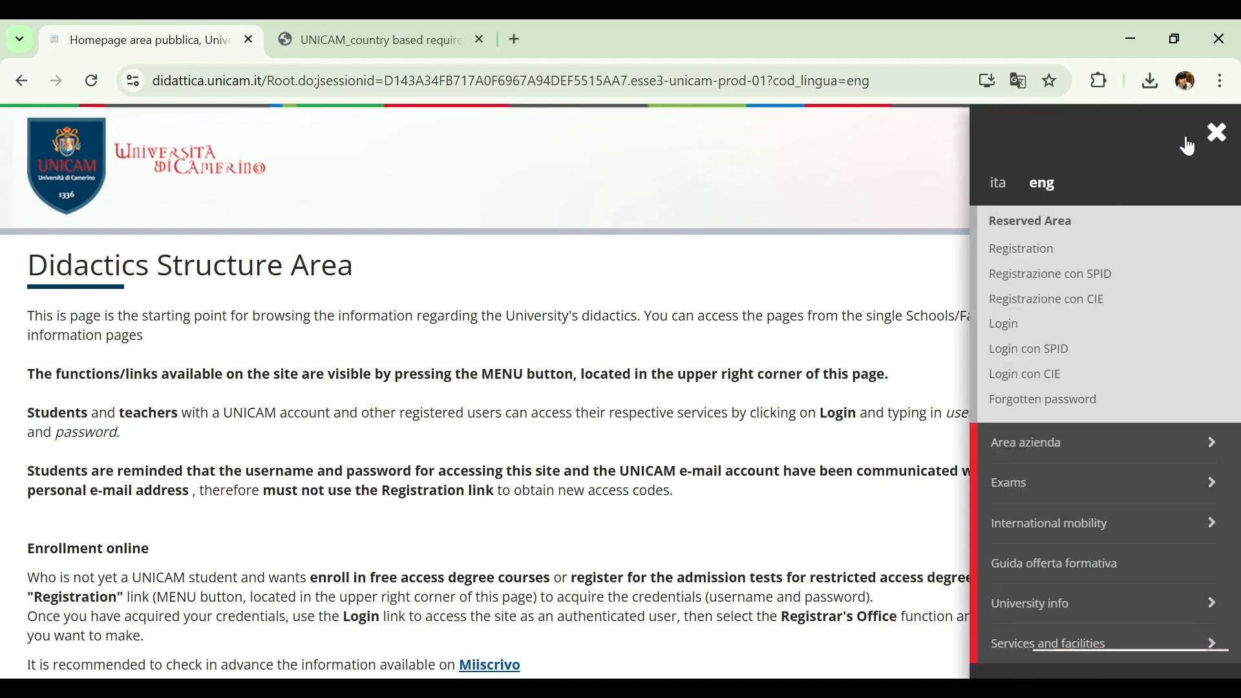
pyautogui.click(1035, 257)
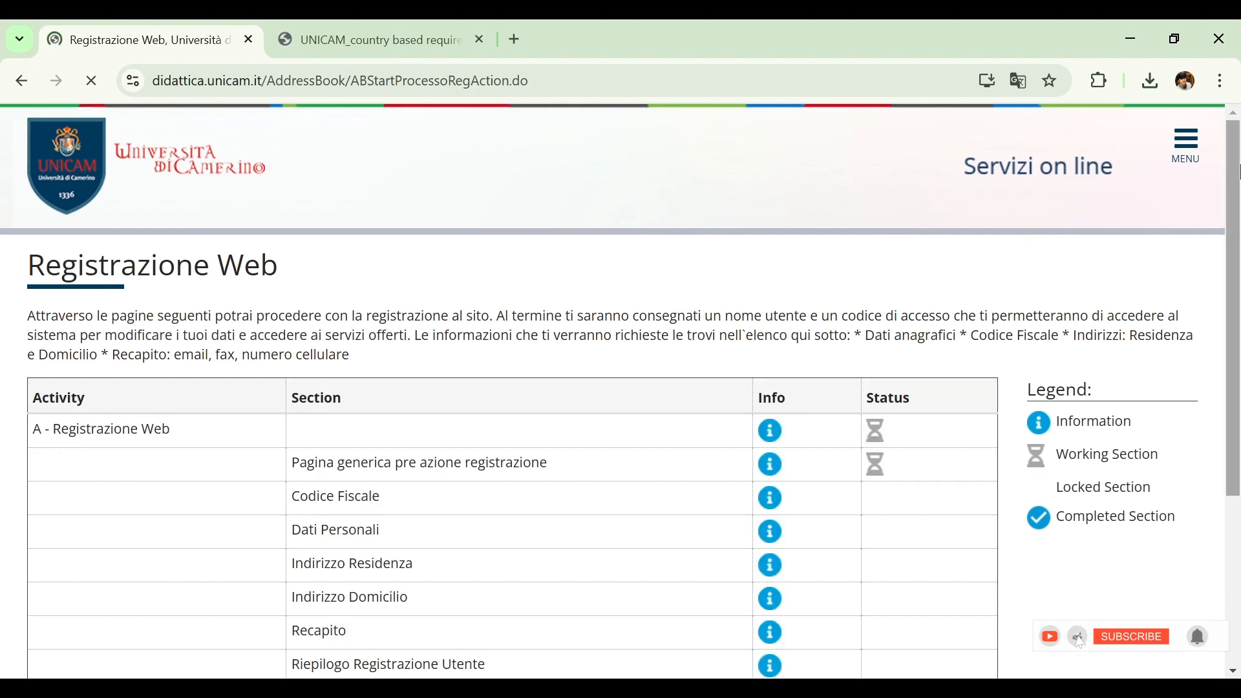
pyautogui.moveTo(1237, 170); pyautogui.dragTo(1240, 352)
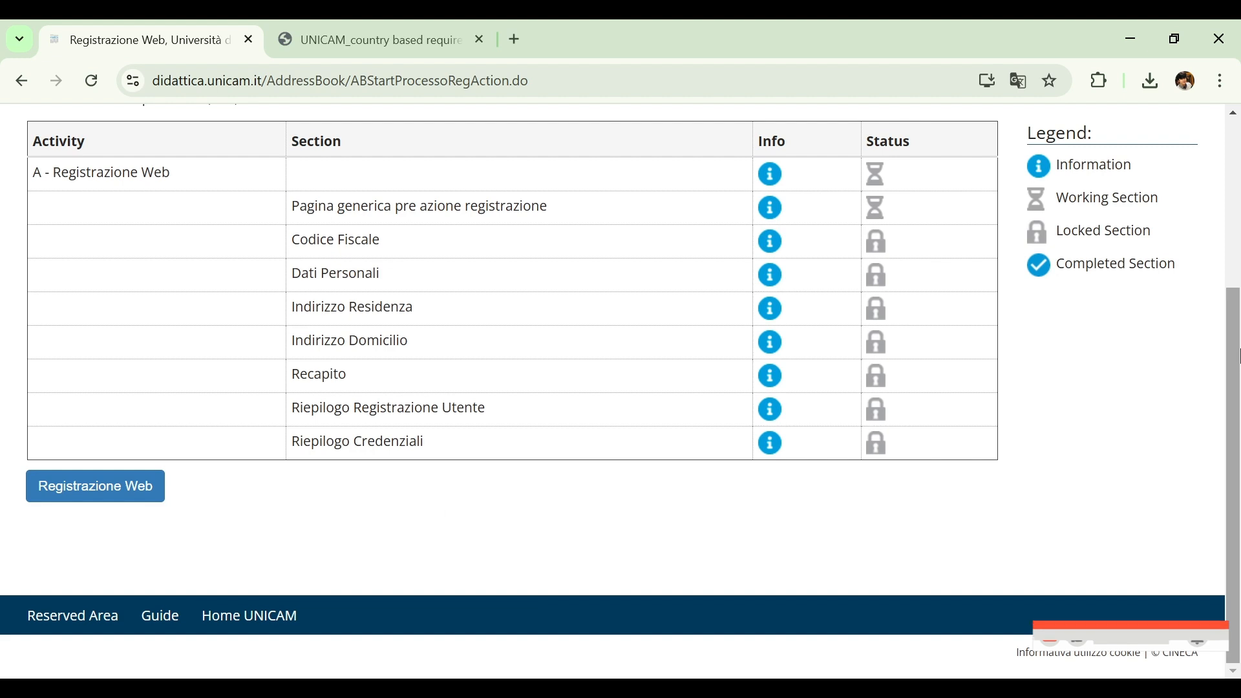
pyautogui.click(71, 495)
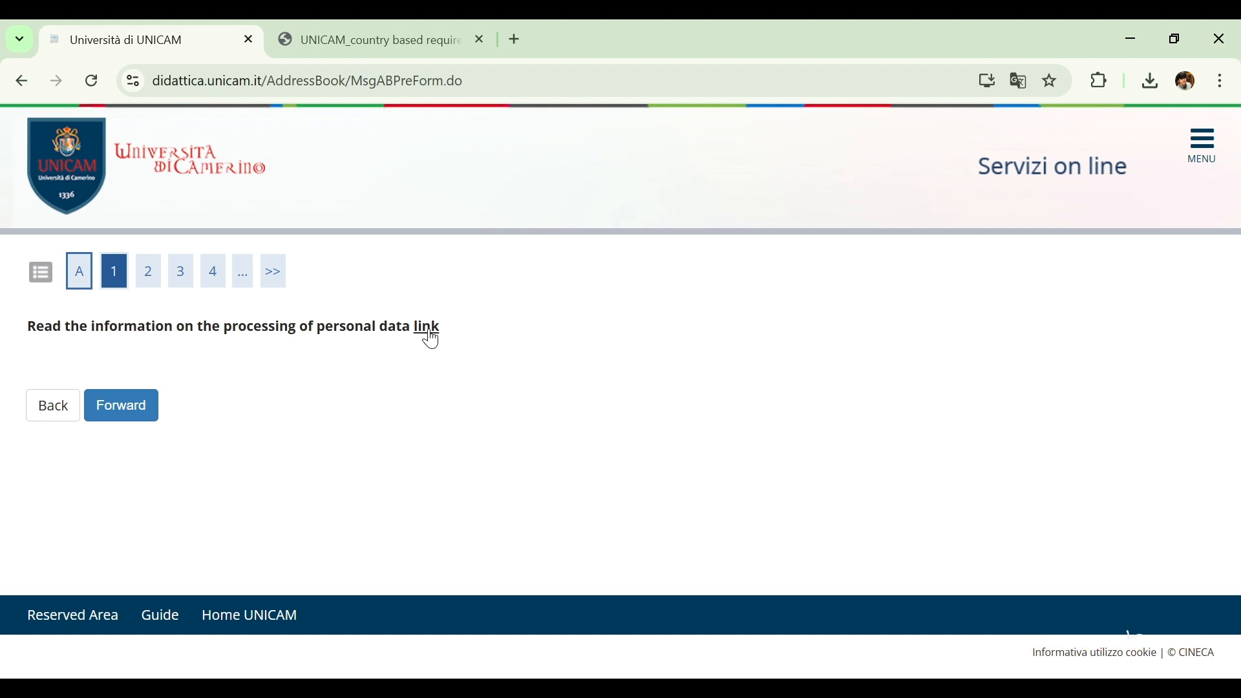
# Proceed past the personal data notice and submit the declaration of a foreign student without an Italian Tax Code
pyautogui.click(115, 426)
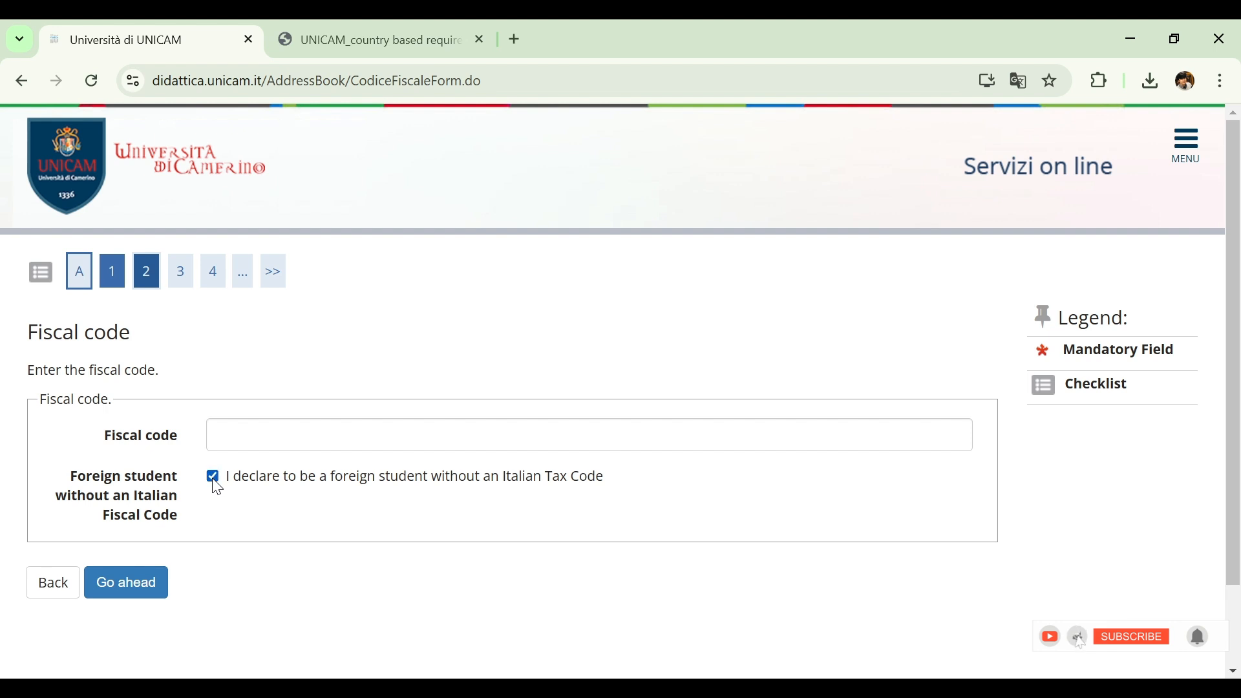
pyautogui.click(141, 592)
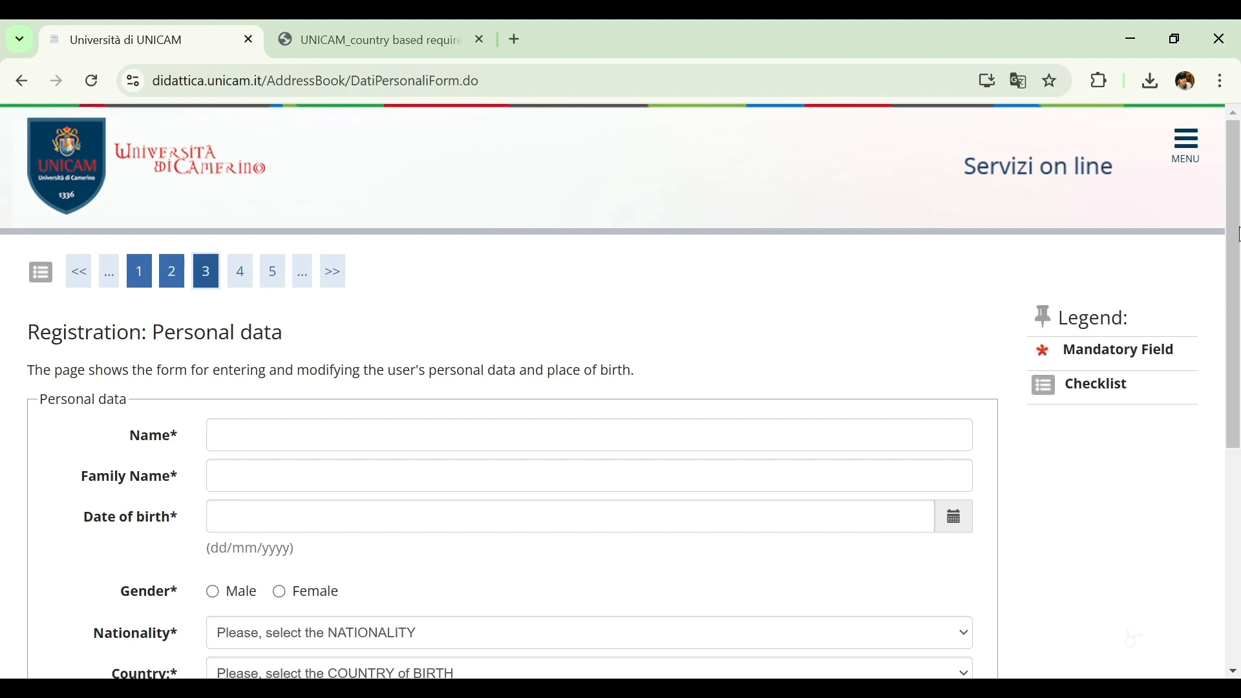
# Enter the applicant's name and family name in the personal data form
pyautogui.moveTo(1237, 233); pyautogui.dragTo(1212, 299)
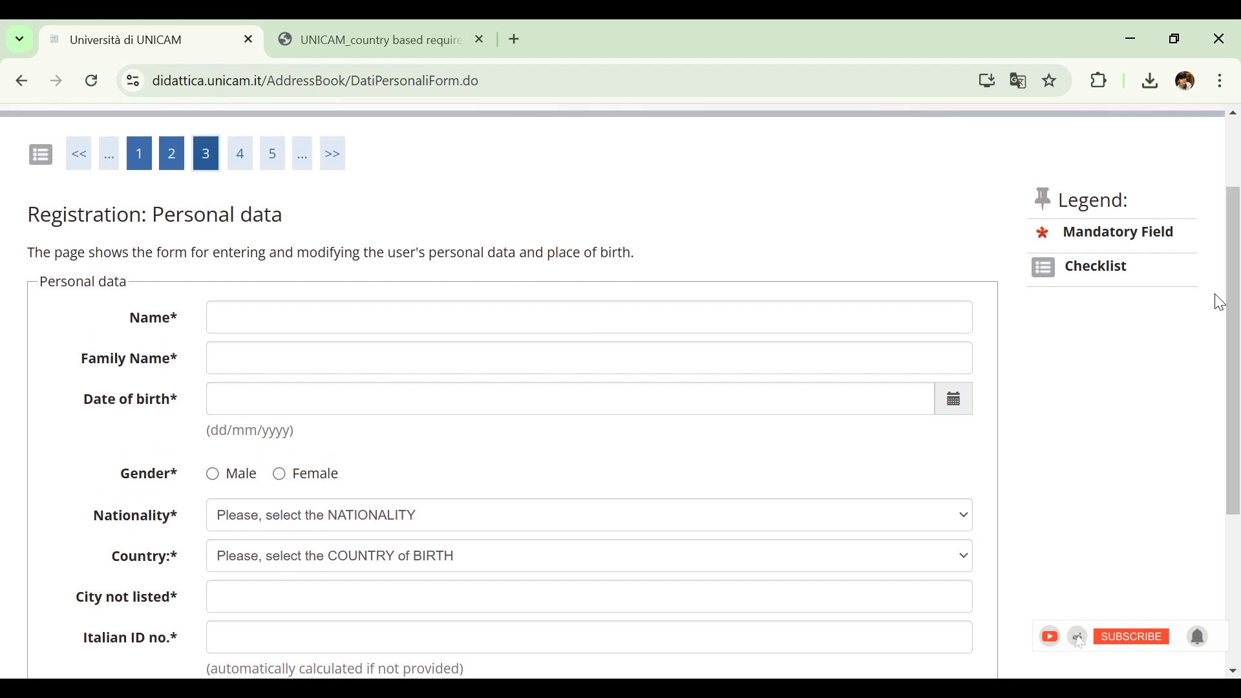
pyautogui.click(851, 316)
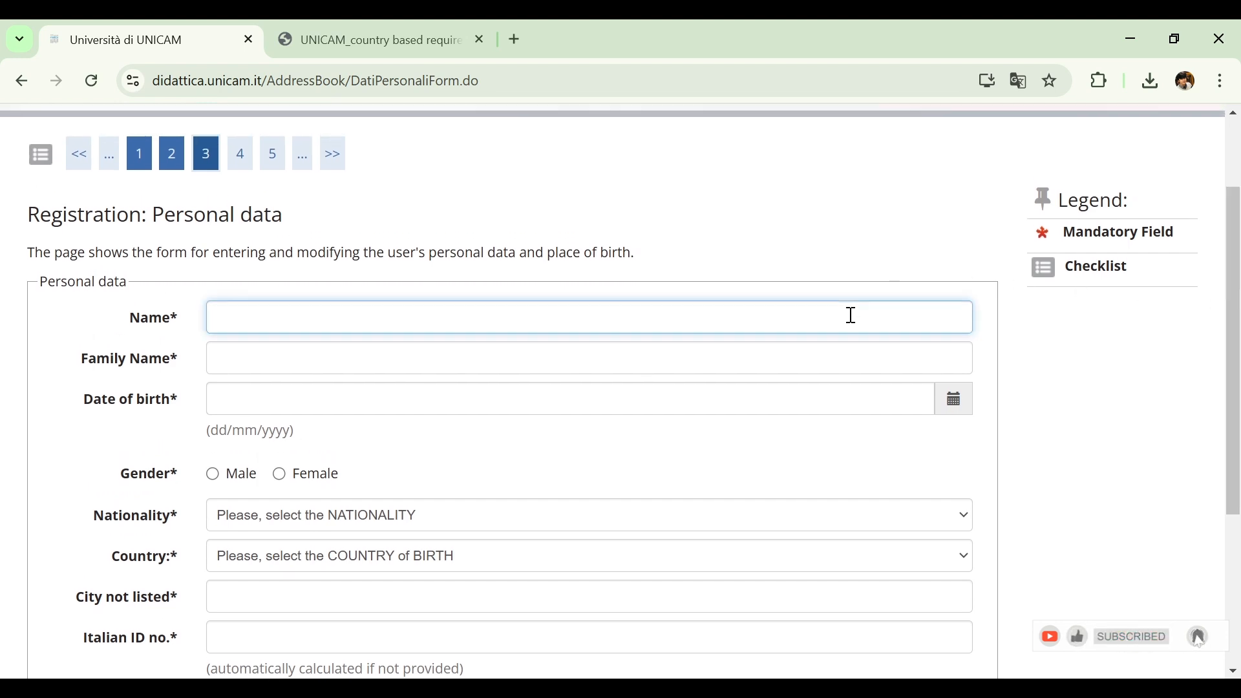
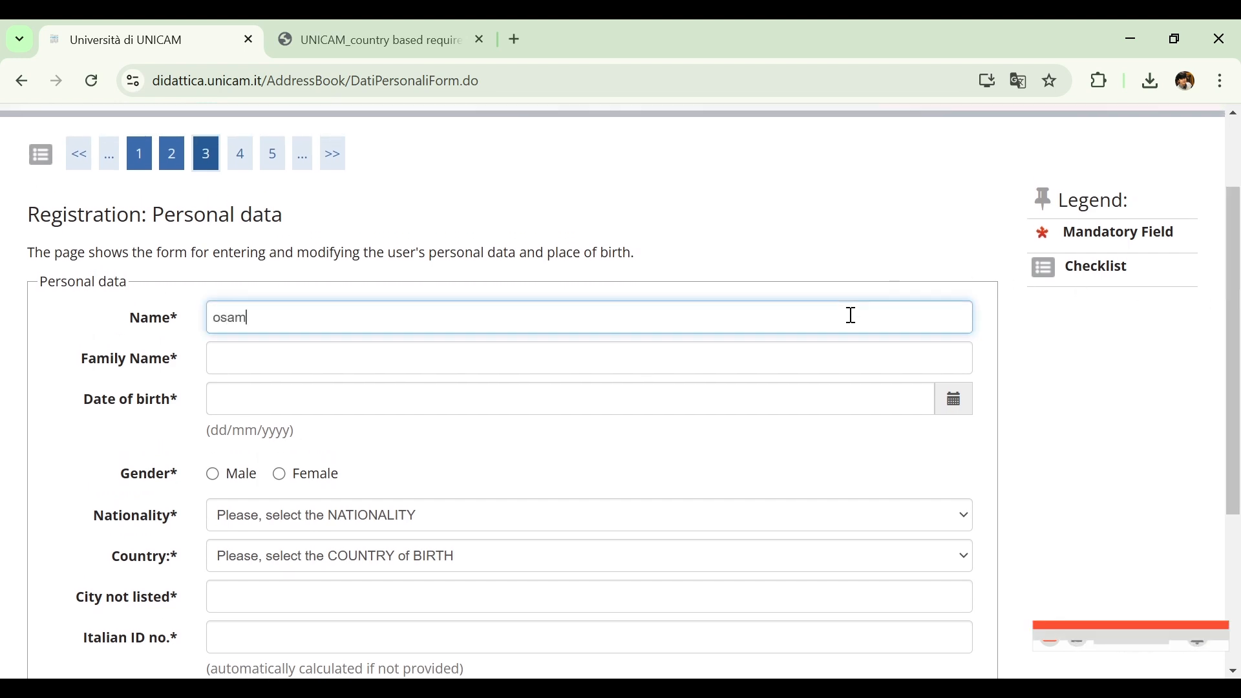
pyautogui.click(850, 368)
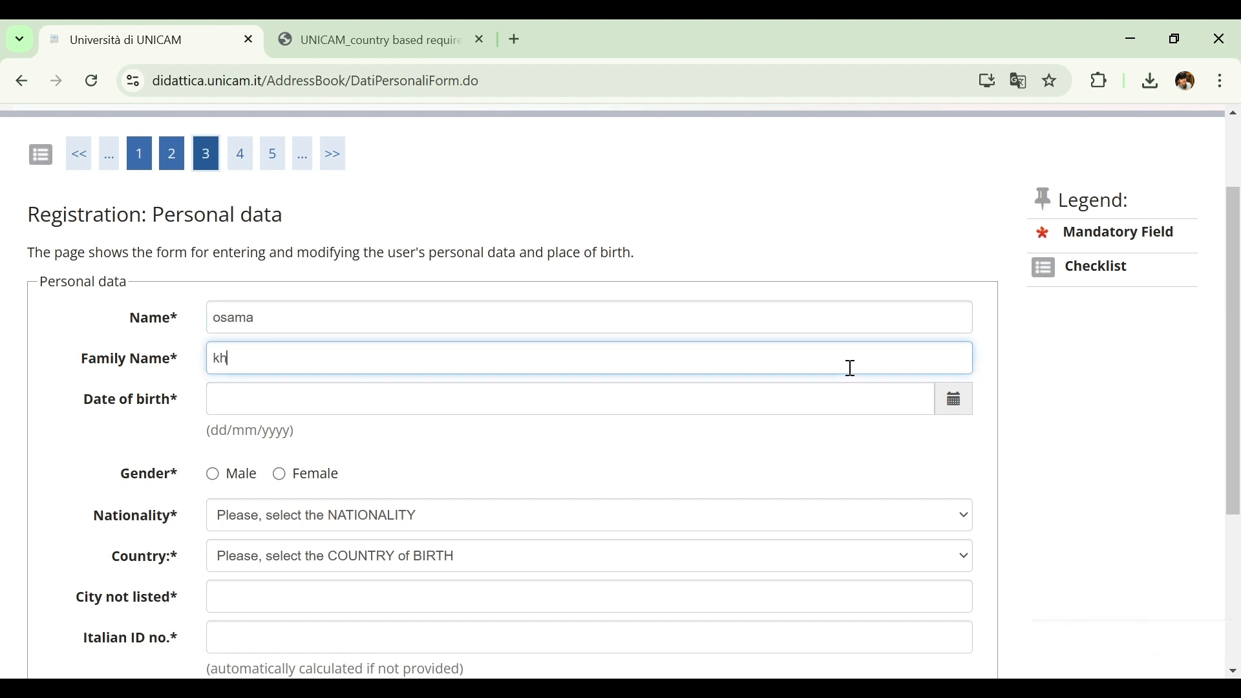
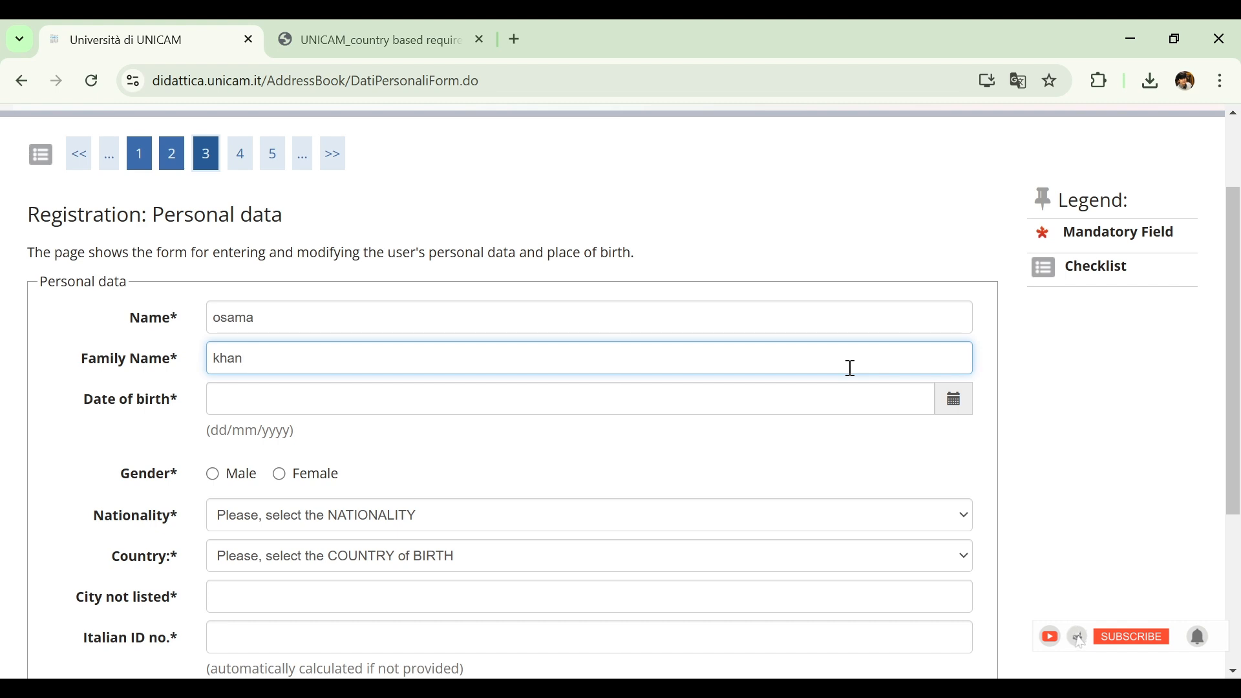
# Set the applicant's date of birth from the calendar and choose Male as the gender
pyautogui.click(957, 412)
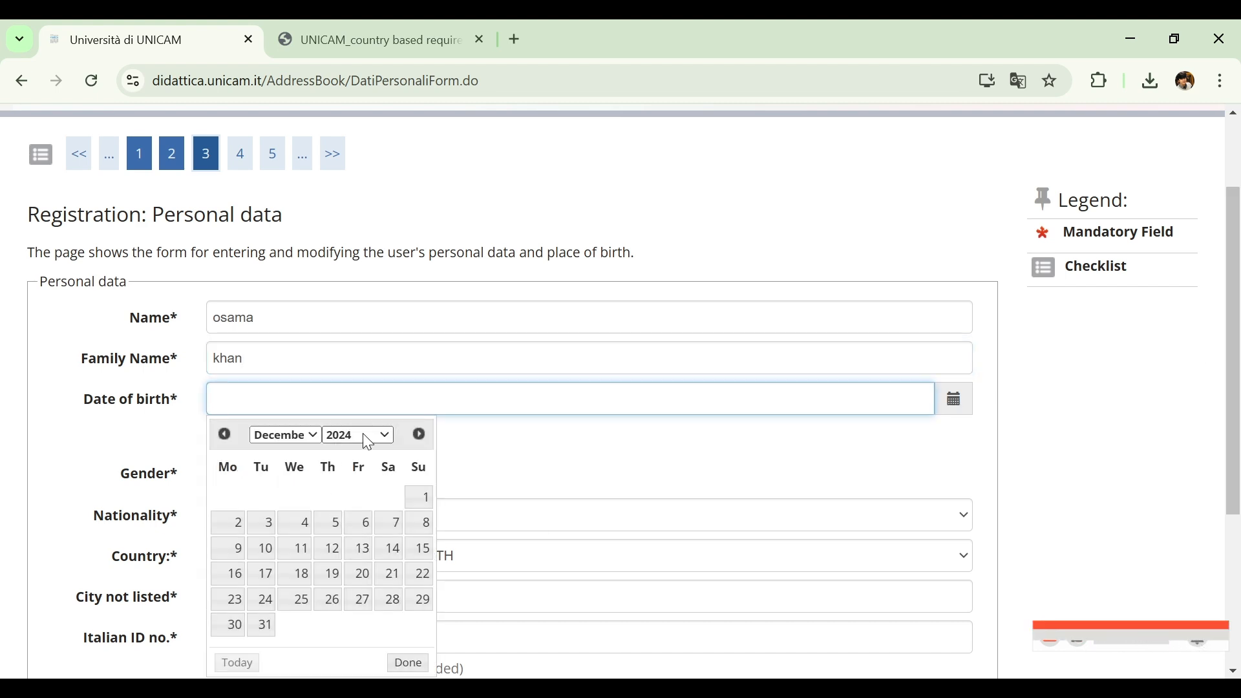
pyautogui.click(371, 436)
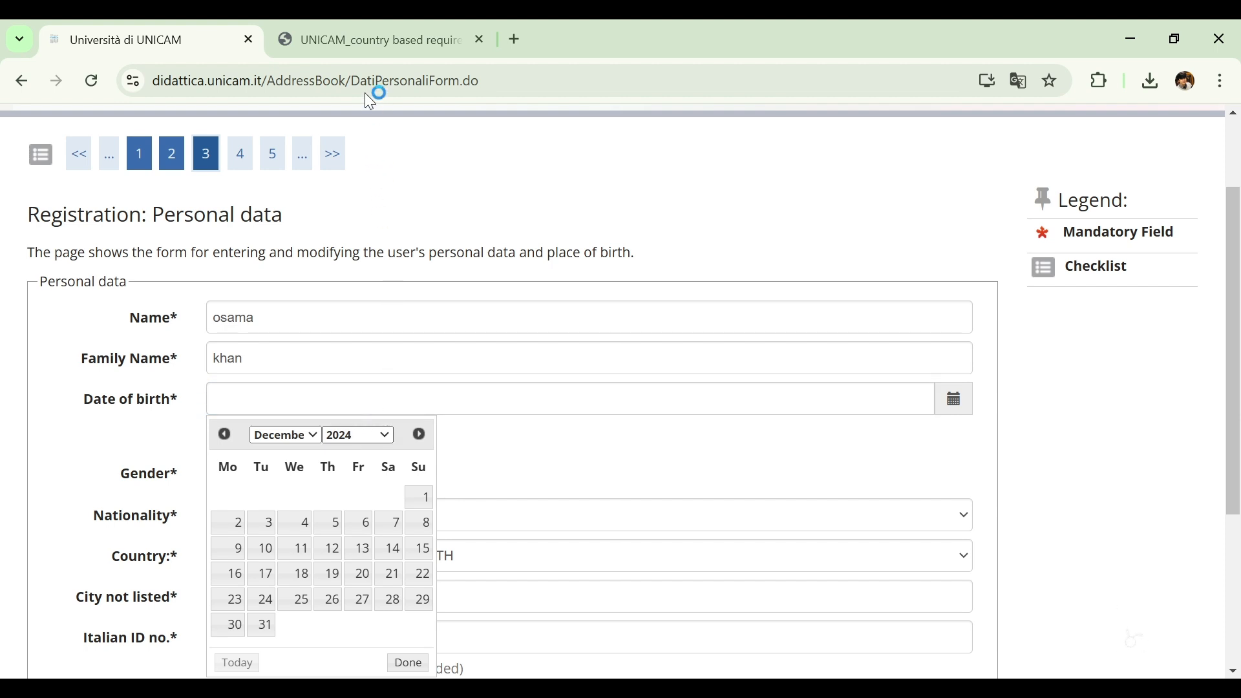
pyautogui.click(370, 163)
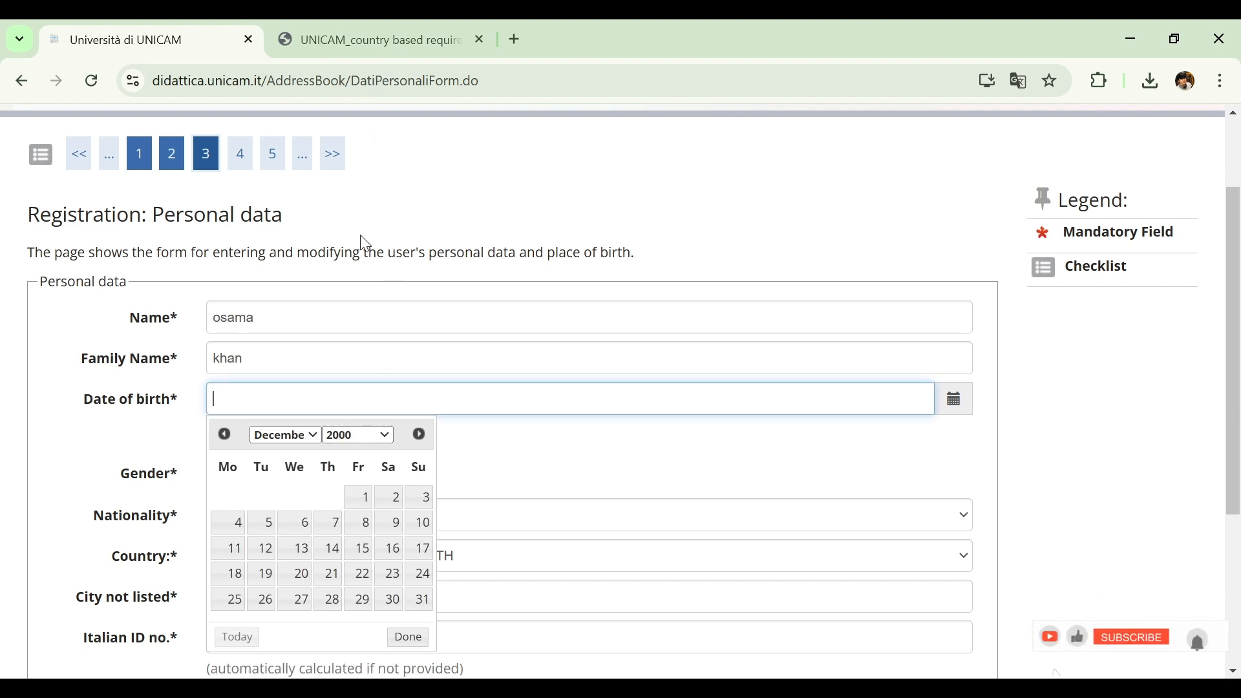
pyautogui.click(334, 549)
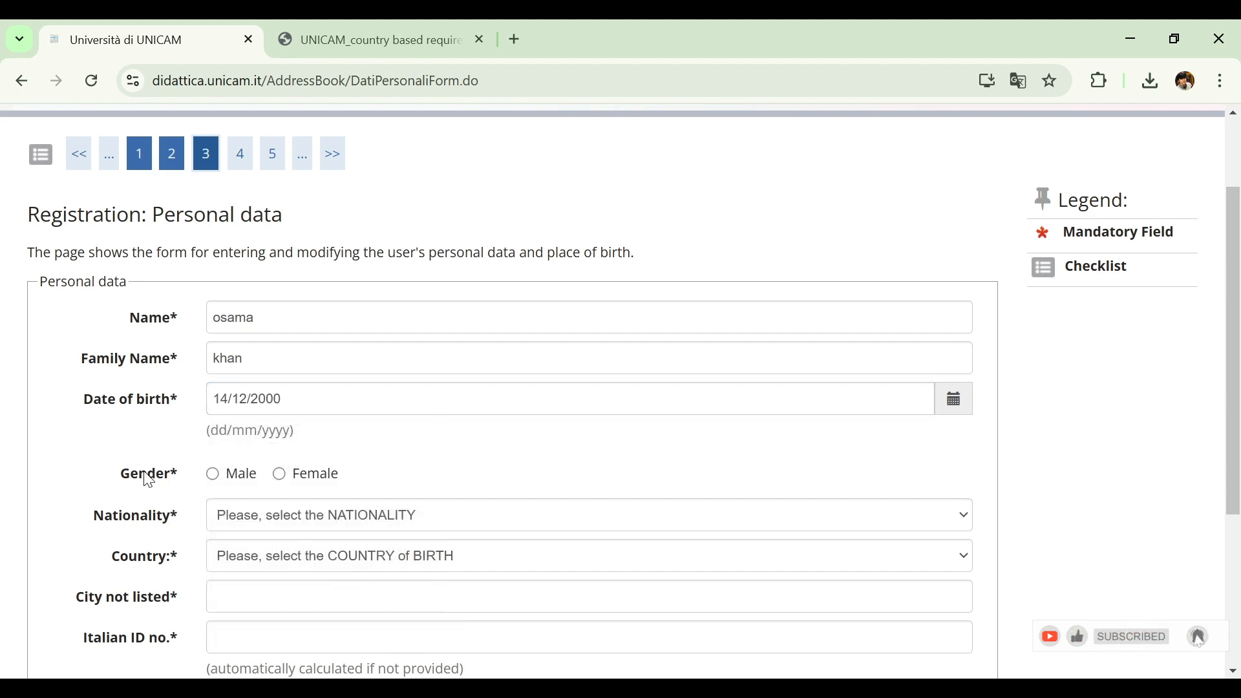
pyautogui.click(213, 475)
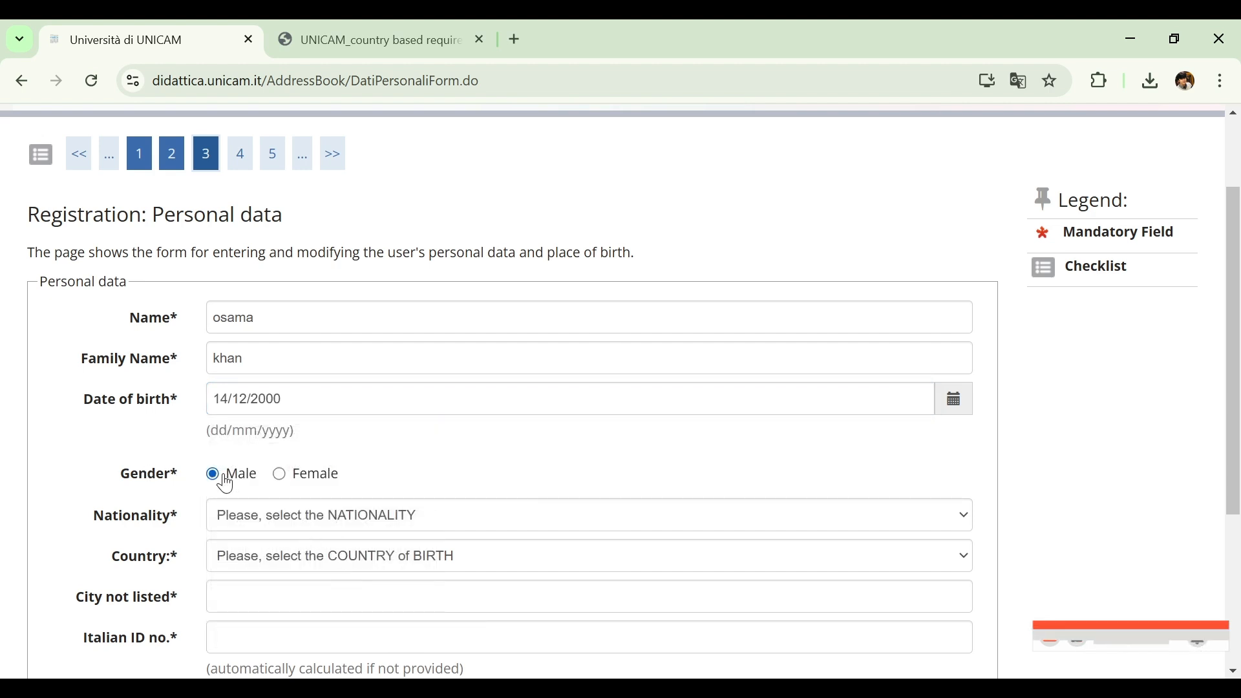
# Select Pakistan as both the nationality and the country of birth in the personal data form
pyautogui.scroll(-2, 1238, 458)
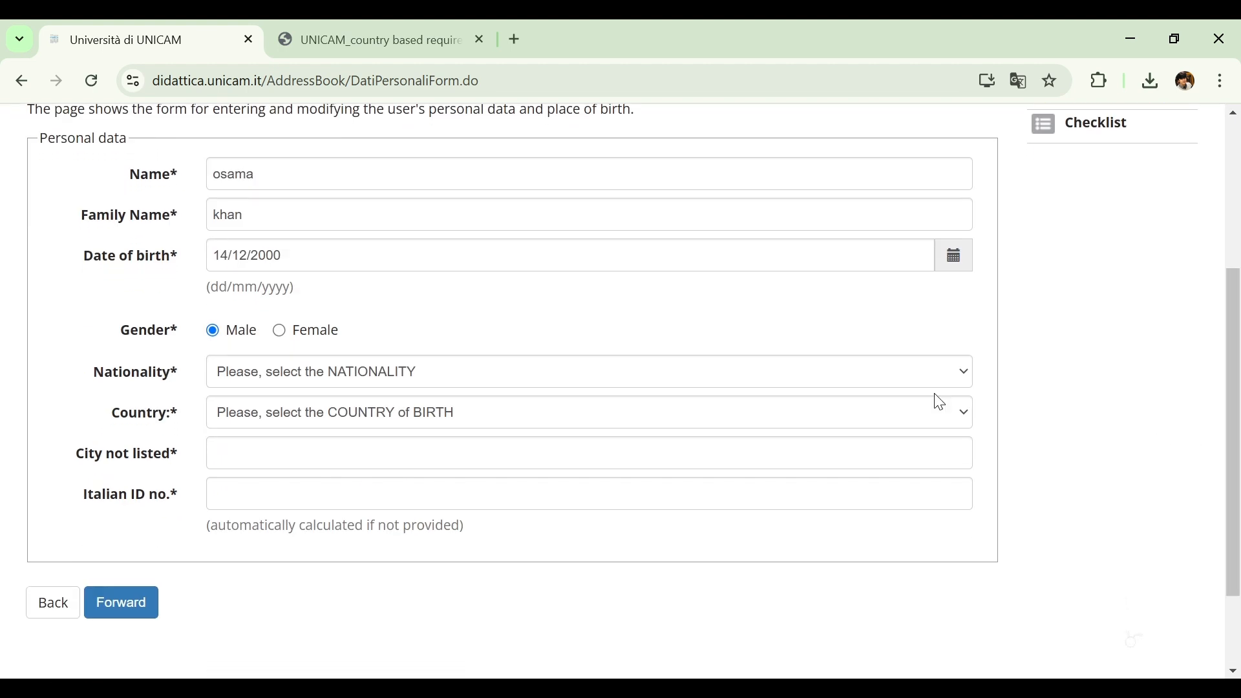
pyautogui.click(915, 371)
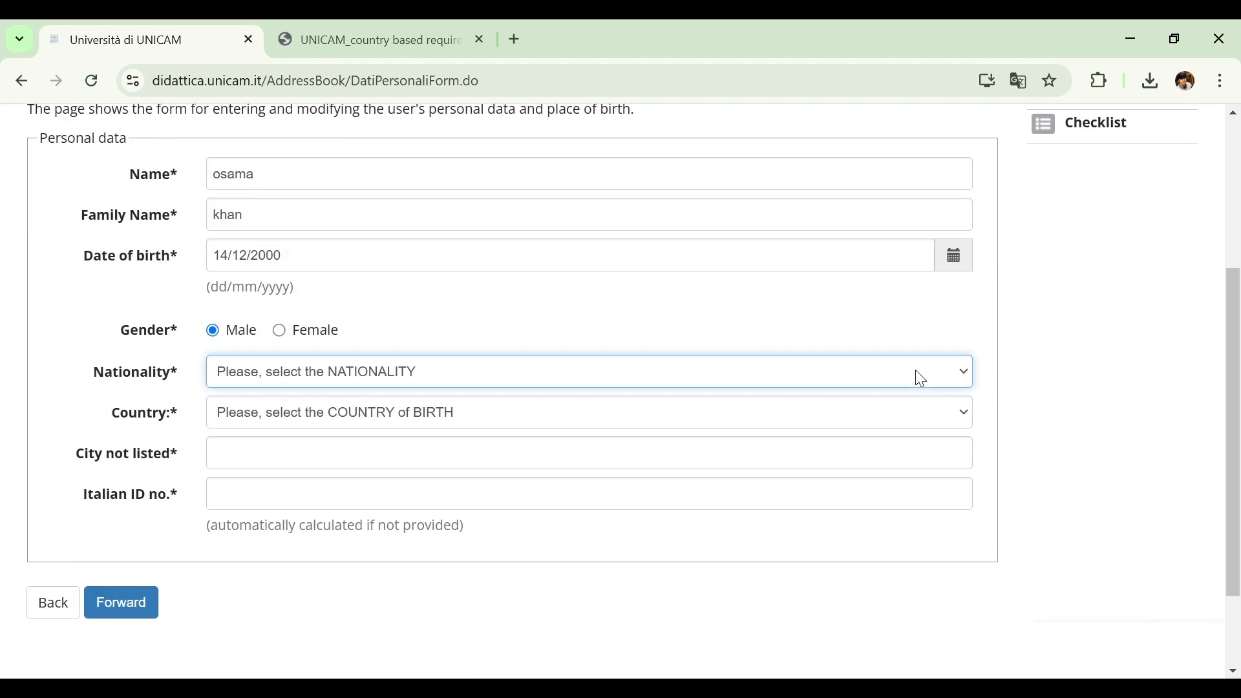
pyautogui.press('p')
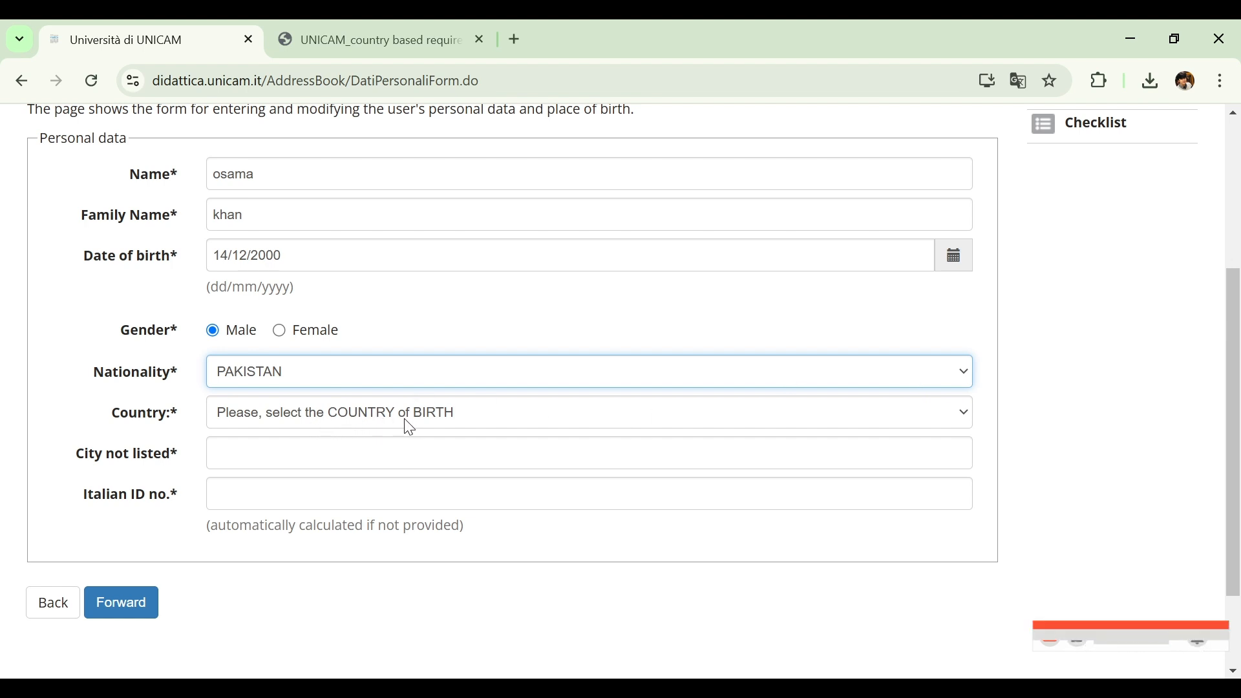
pyautogui.press('Tab')
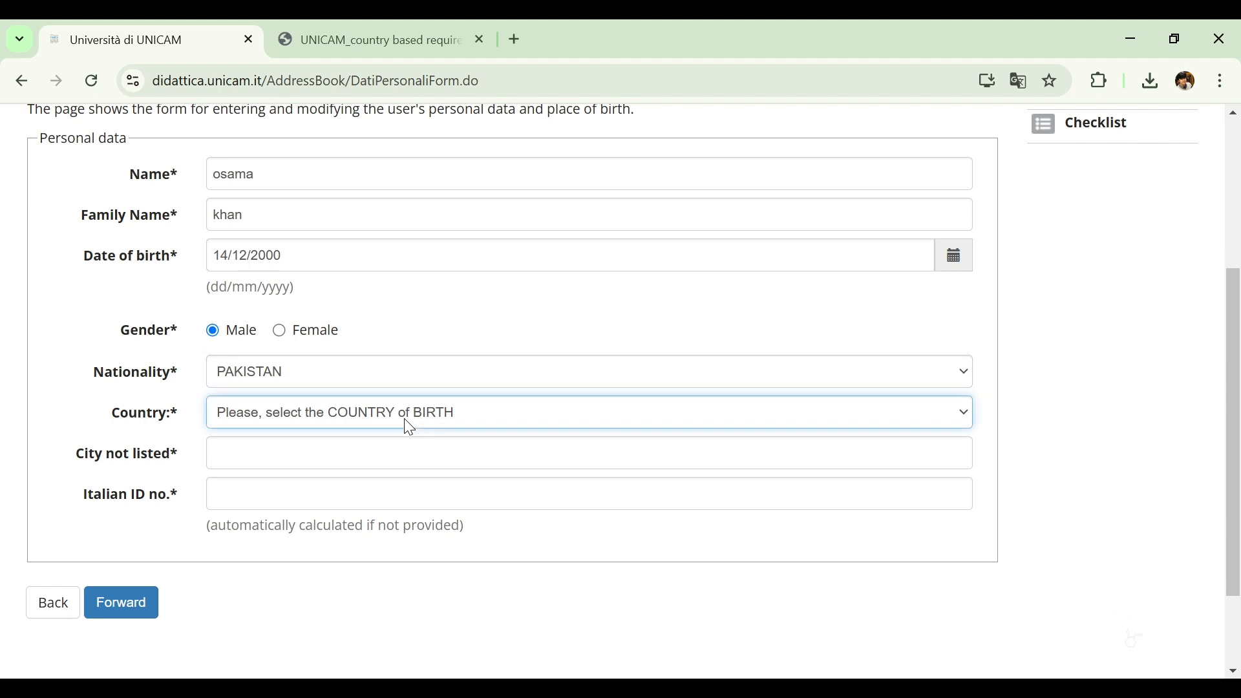
pyautogui.press('p')
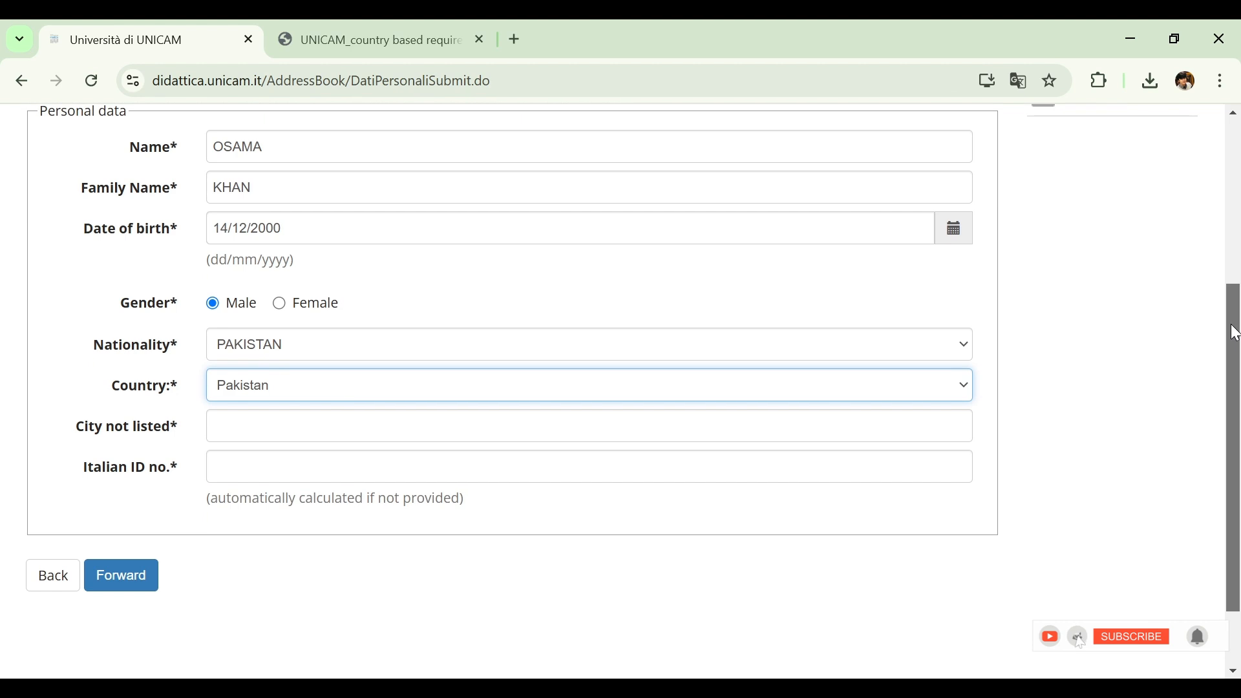
# Enter lahore as the unlisted city of birth and submit the personal data with the automatically calculated Italian ID number
pyautogui.scroll(-1, 1234, 333)
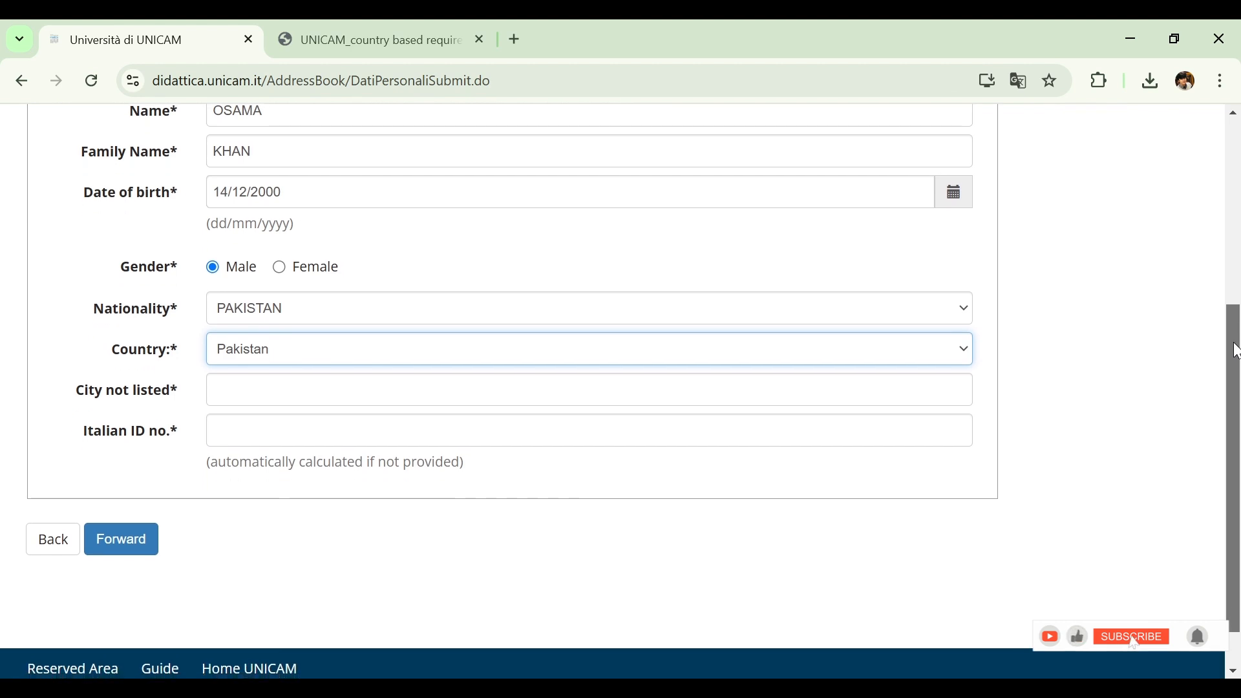
pyautogui.click(297, 391)
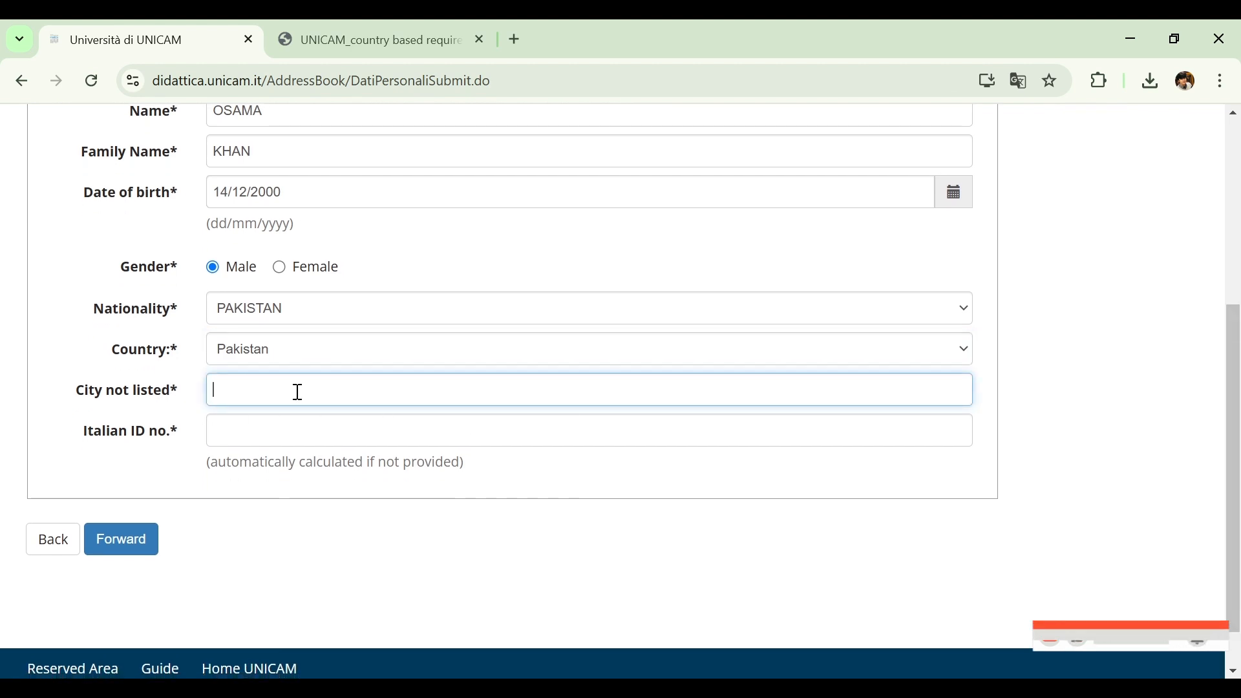
pyautogui.write('lahore')
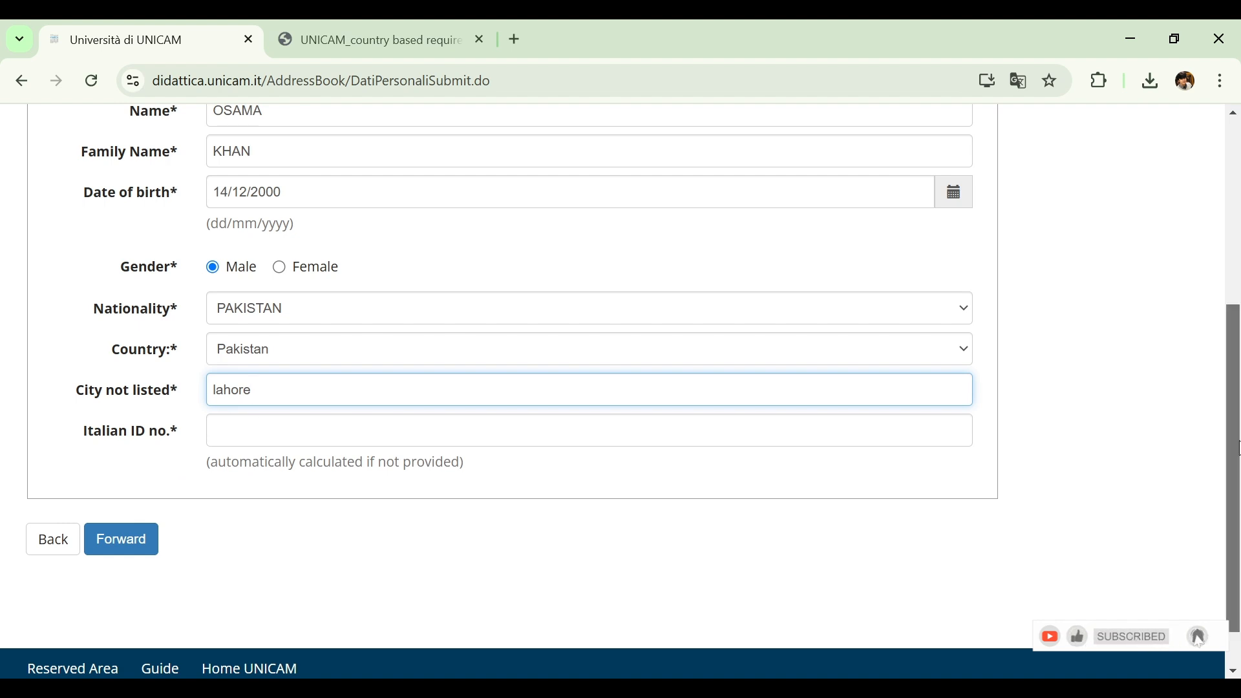
pyautogui.moveTo(1239, 441)
pyautogui.mouseDown()
pyautogui.moveTo(1237, 408)
pyautogui.moveTo(1236, 432)
pyautogui.mouseUp()
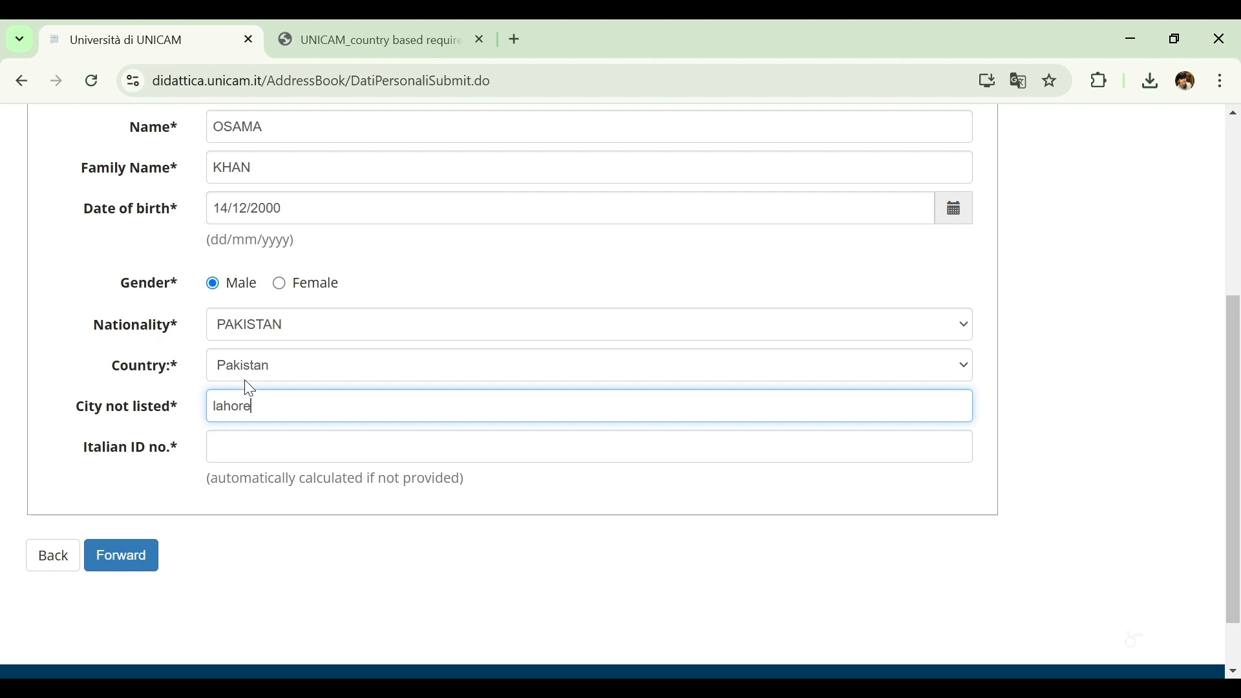
pyautogui.click(153, 556)
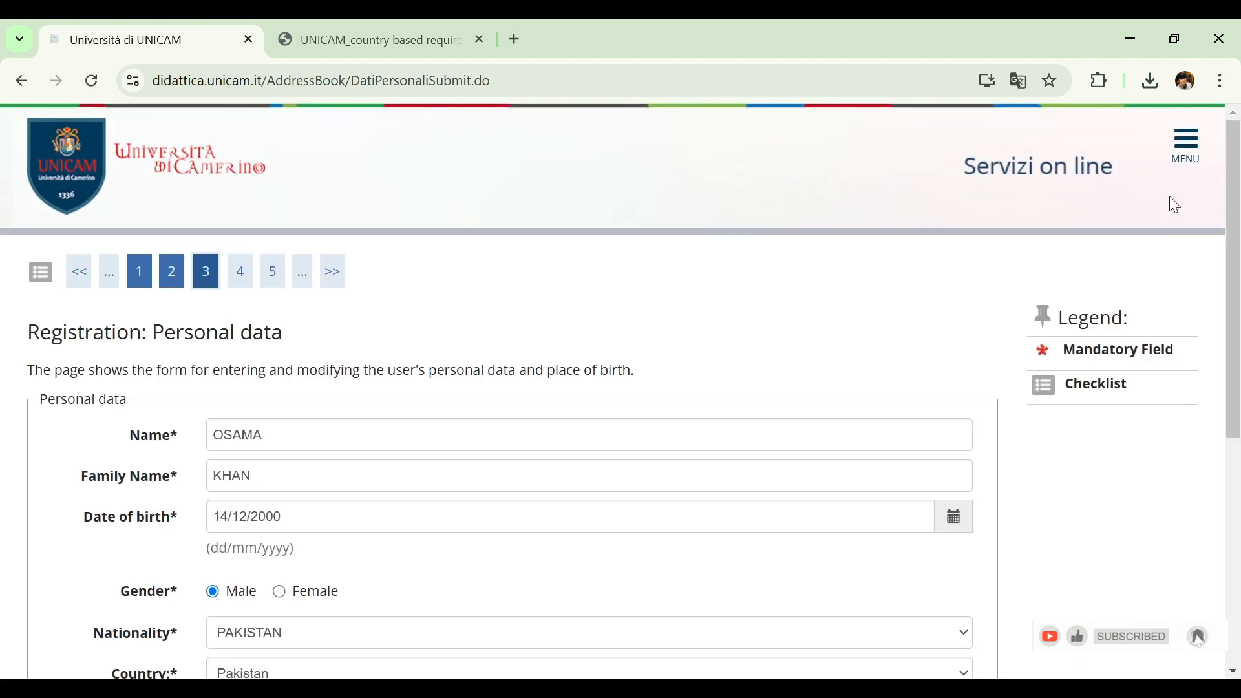
pyautogui.scroll(-5, 1239, 388)
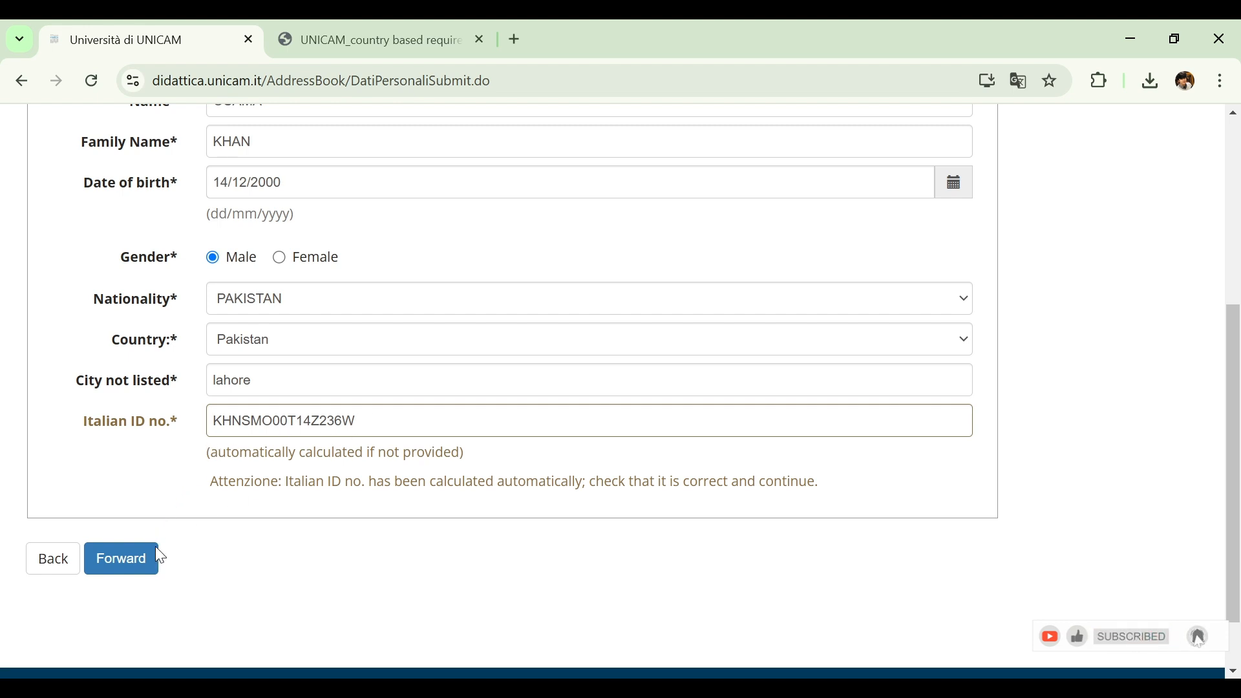
pyautogui.click(123, 561)
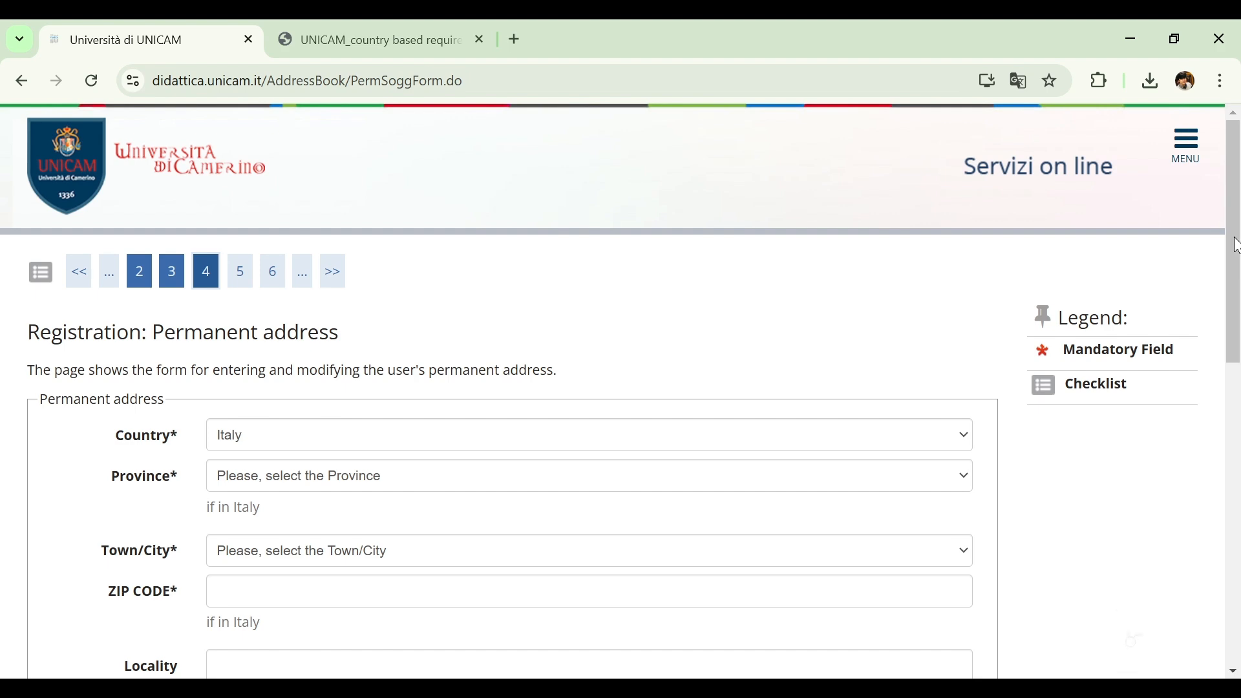
# Set the permanent address country to Pakistan and enter lahore as the unlisted town
pyautogui.moveTo(1235, 246); pyautogui.dragTo(1212, 272)
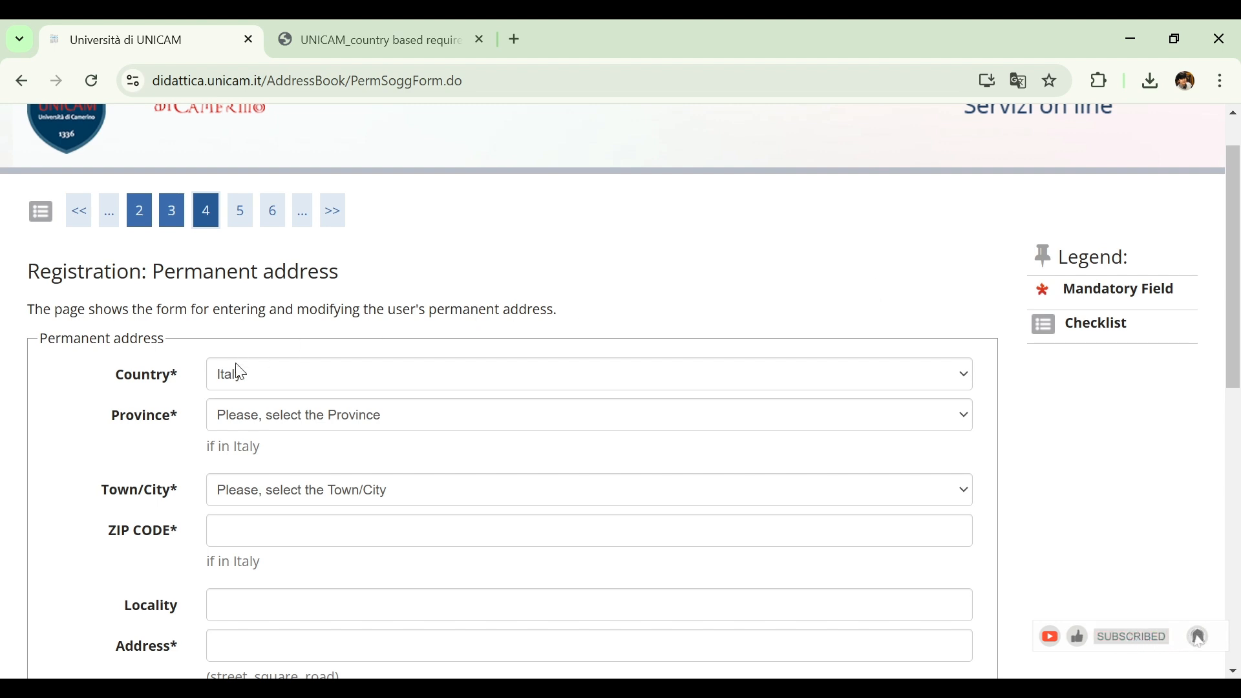
pyautogui.click(349, 362)
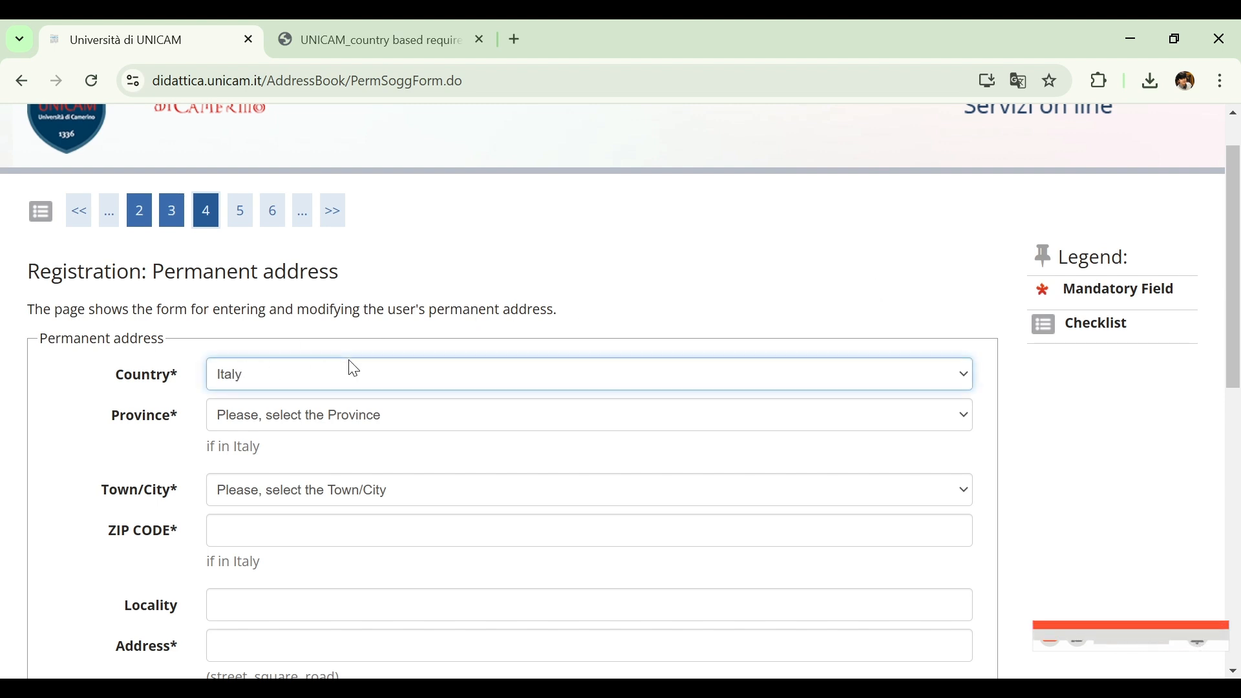
pyautogui.press('p')
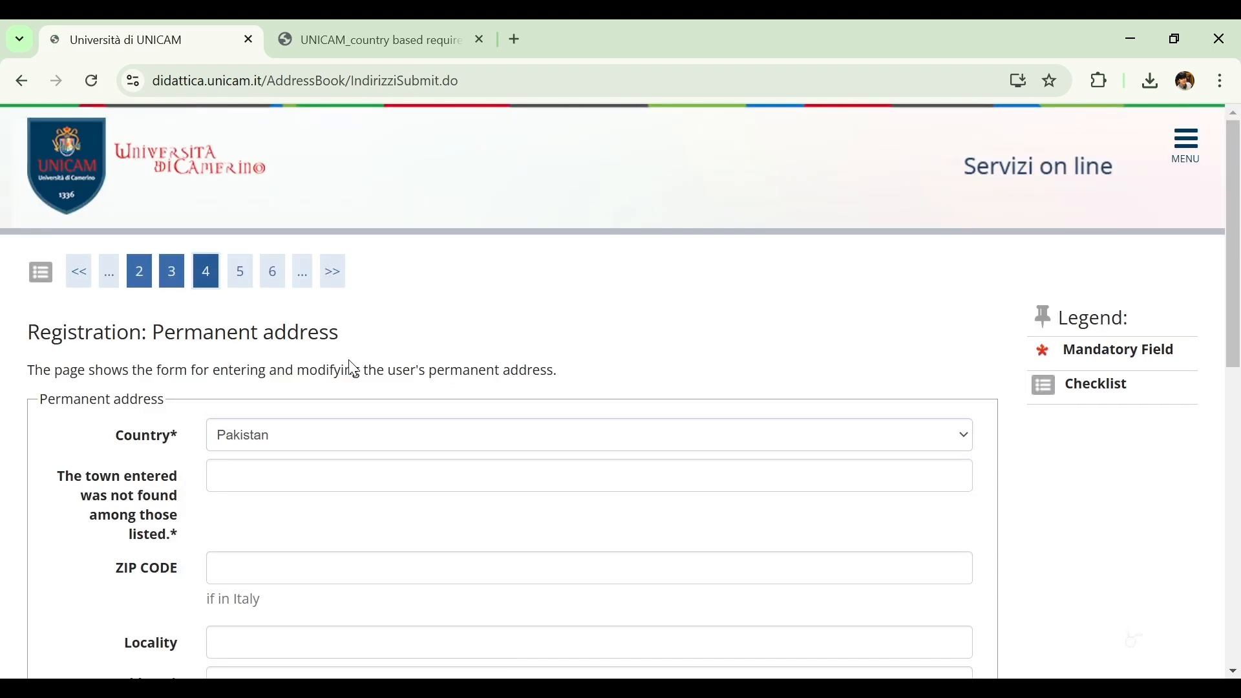
pyautogui.scroll(-3, 420, 338)
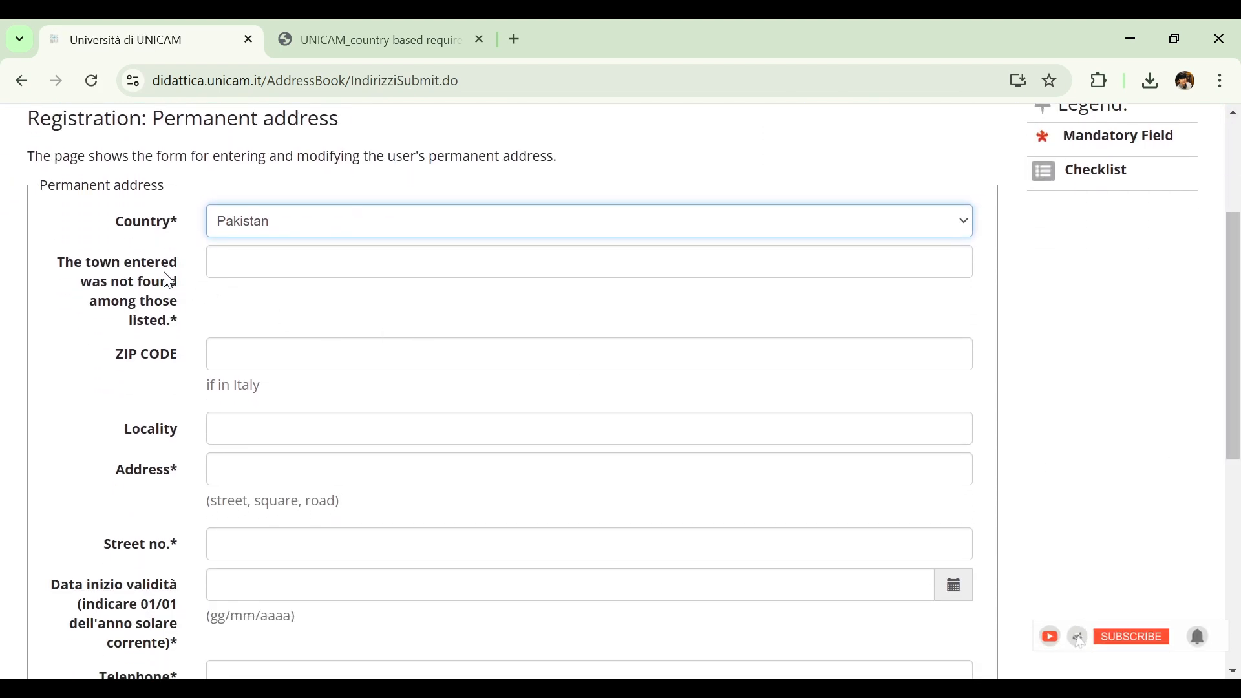
pyautogui.click(302, 265)
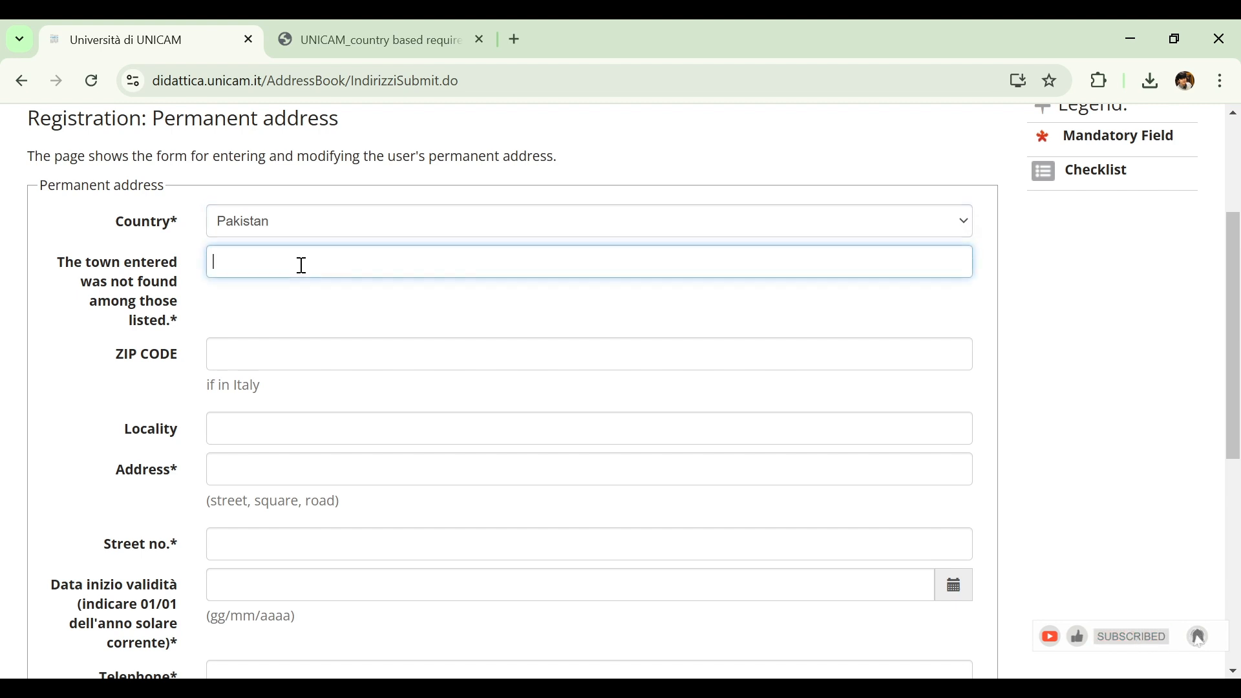
pyautogui.write('lahore')
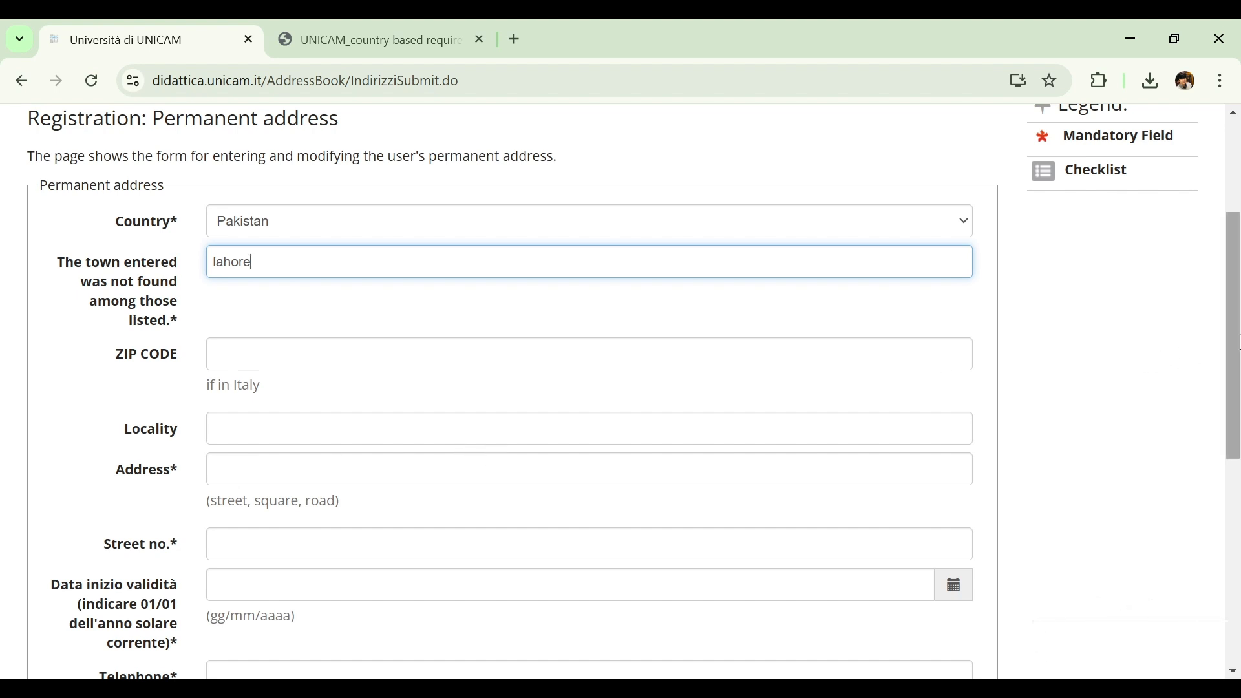
# Enter the applicant's street address and street number in the permanent address form
pyautogui.scroll(-1, 460, 404)
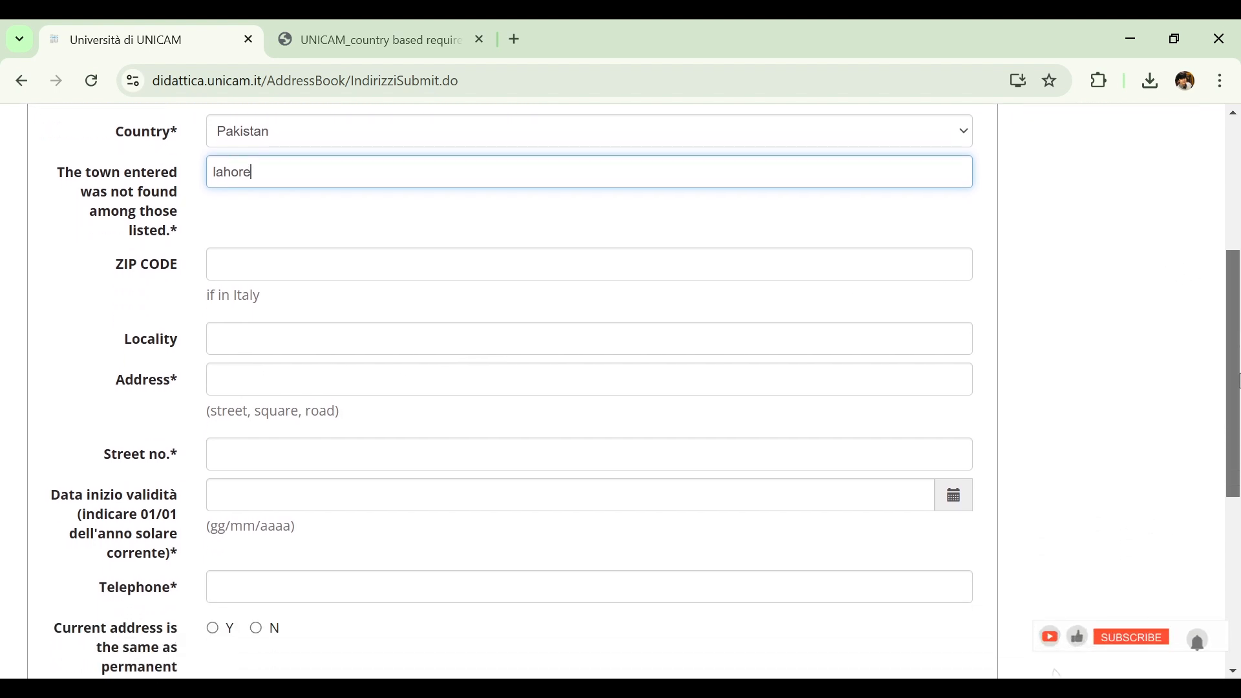
pyautogui.click(247, 390)
pyautogui.write('xy')
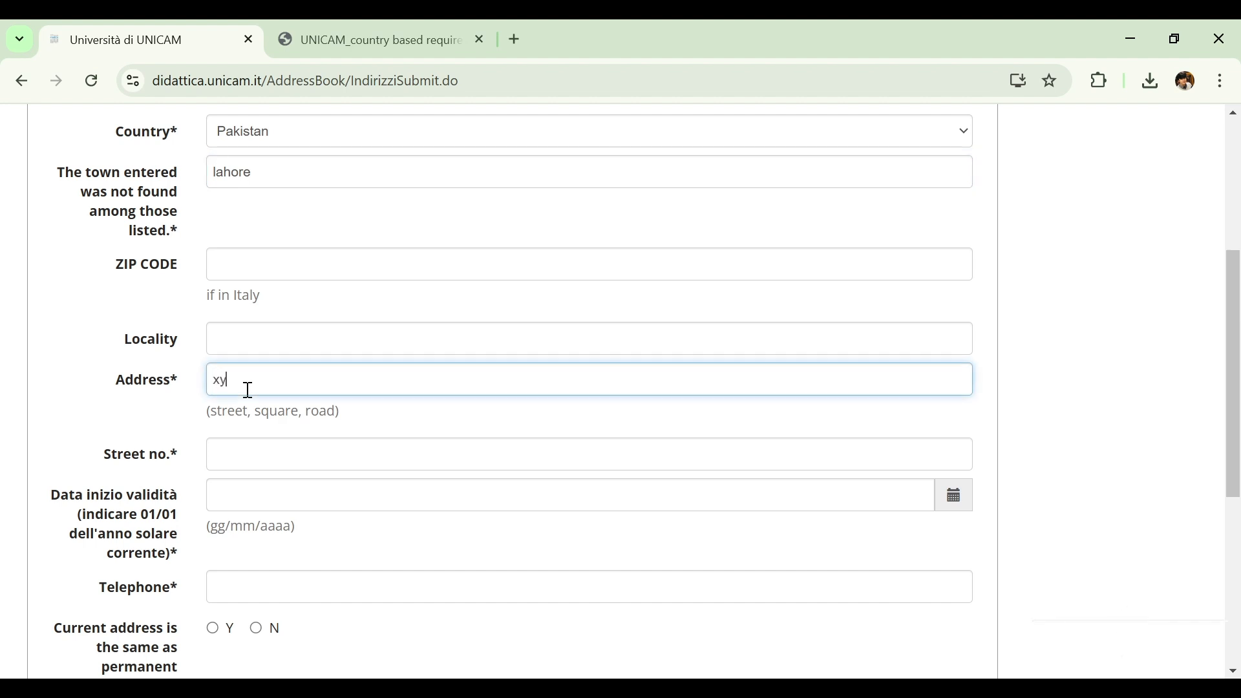
pyautogui.write('z')
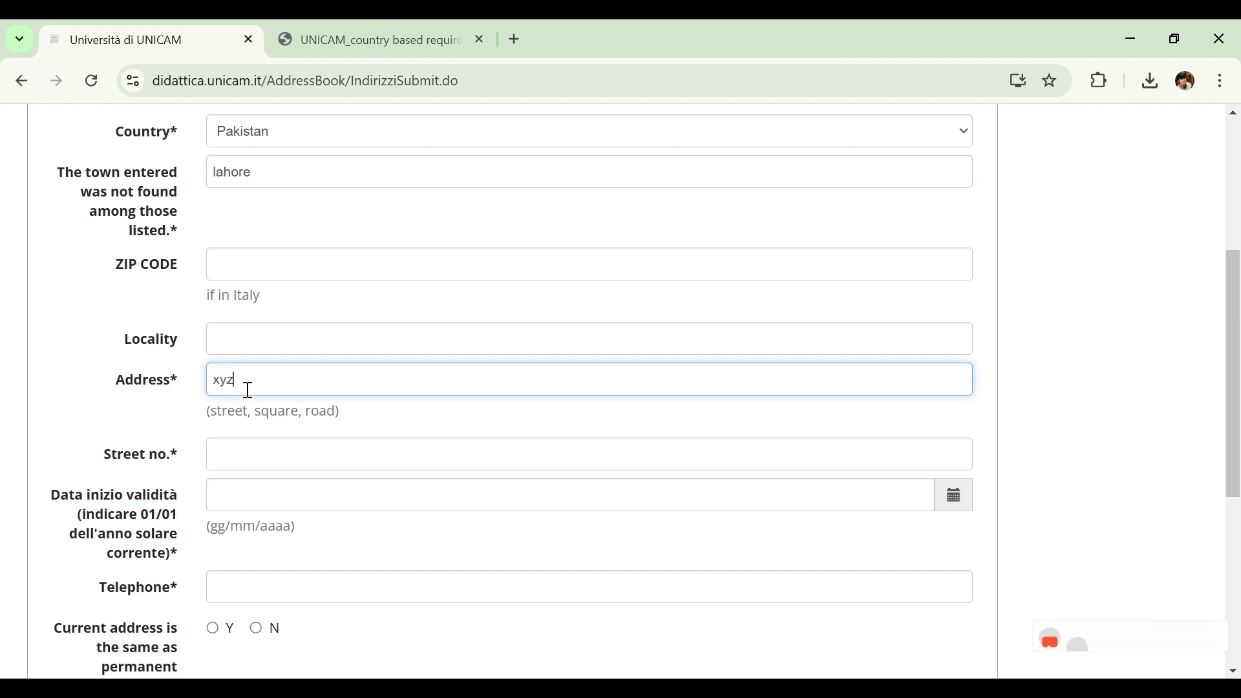
pyautogui.click(251, 452)
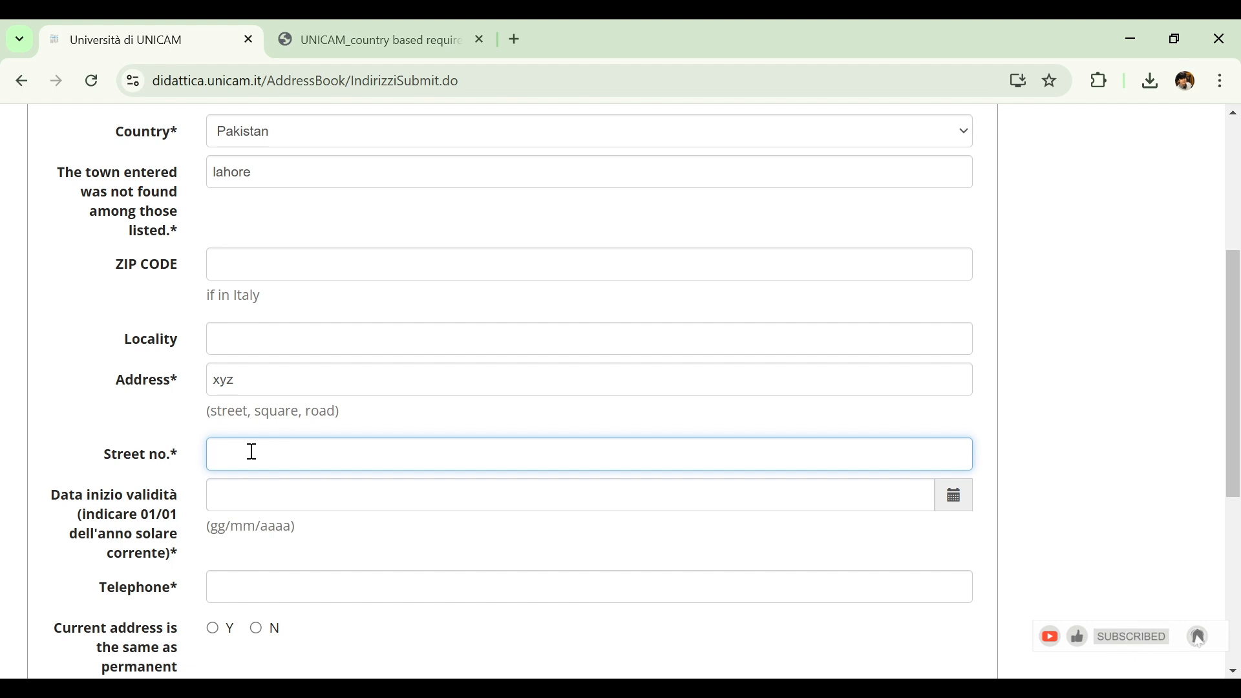
pyautogui.write('0')
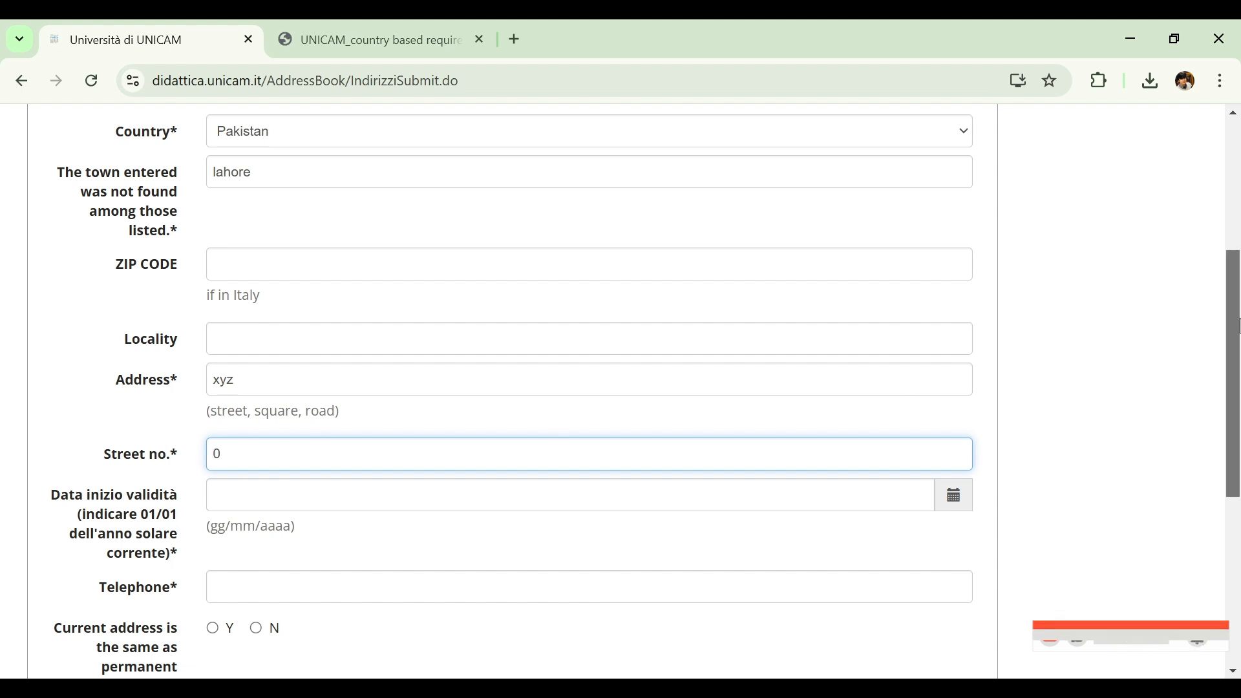
# Set the permanent address validity start date to 09/12/2010 and enter the applicant's telephone number
pyautogui.click(1099, 302)
pyautogui.scroll(-3, 1099, 302)
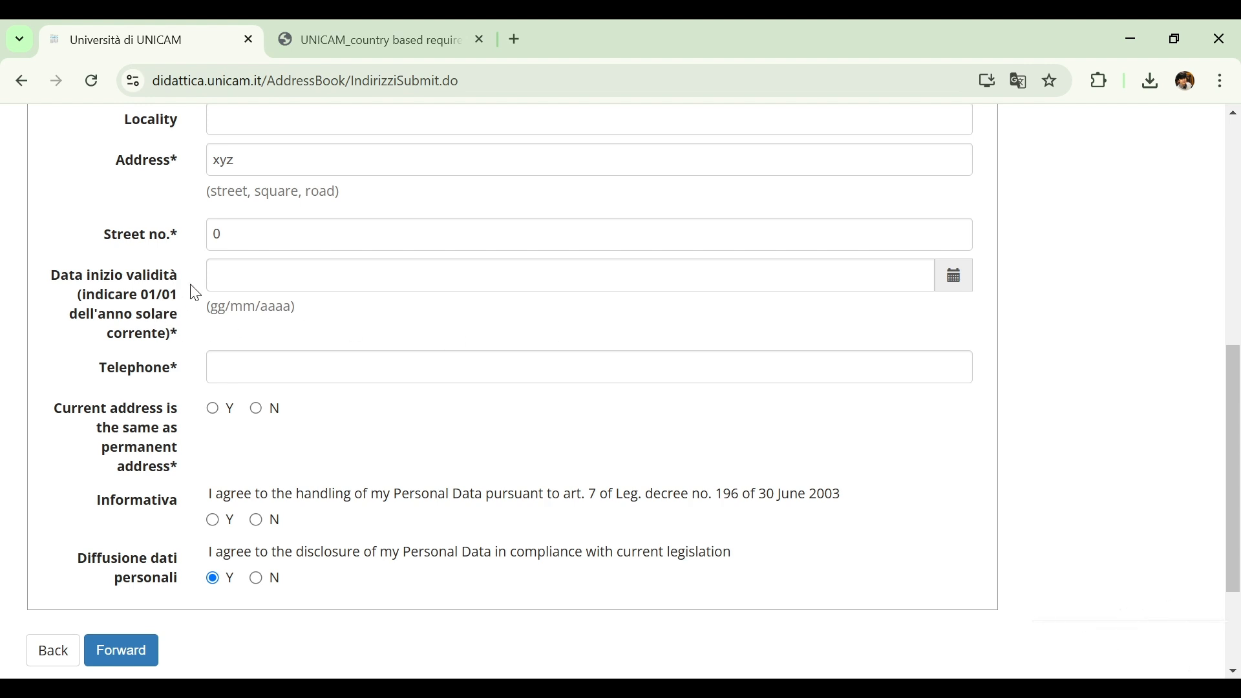
pyautogui.click(241, 277)
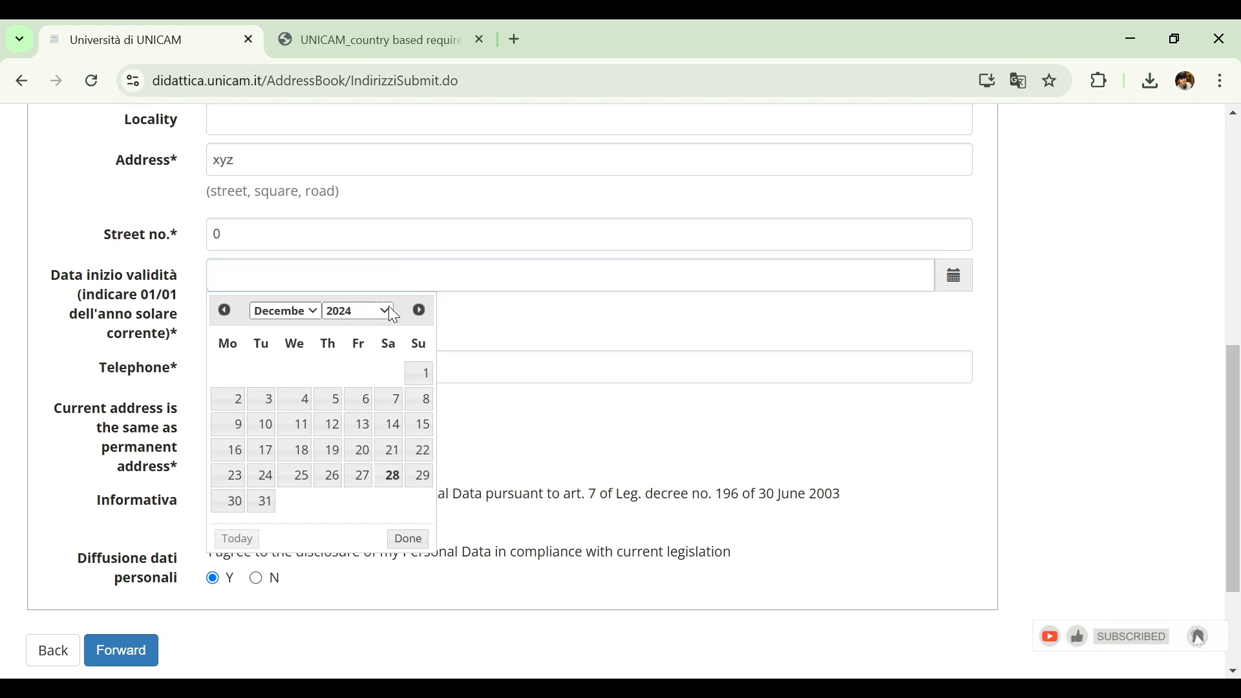
pyautogui.click(355, 343)
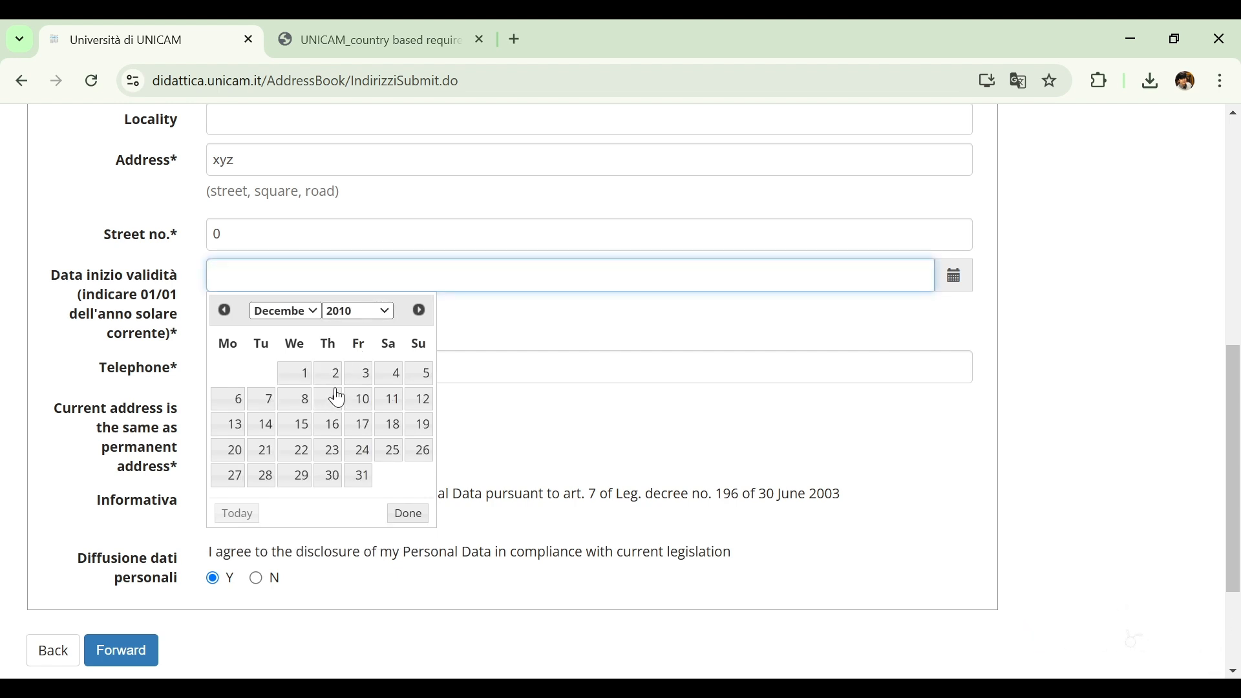
pyautogui.click(334, 396)
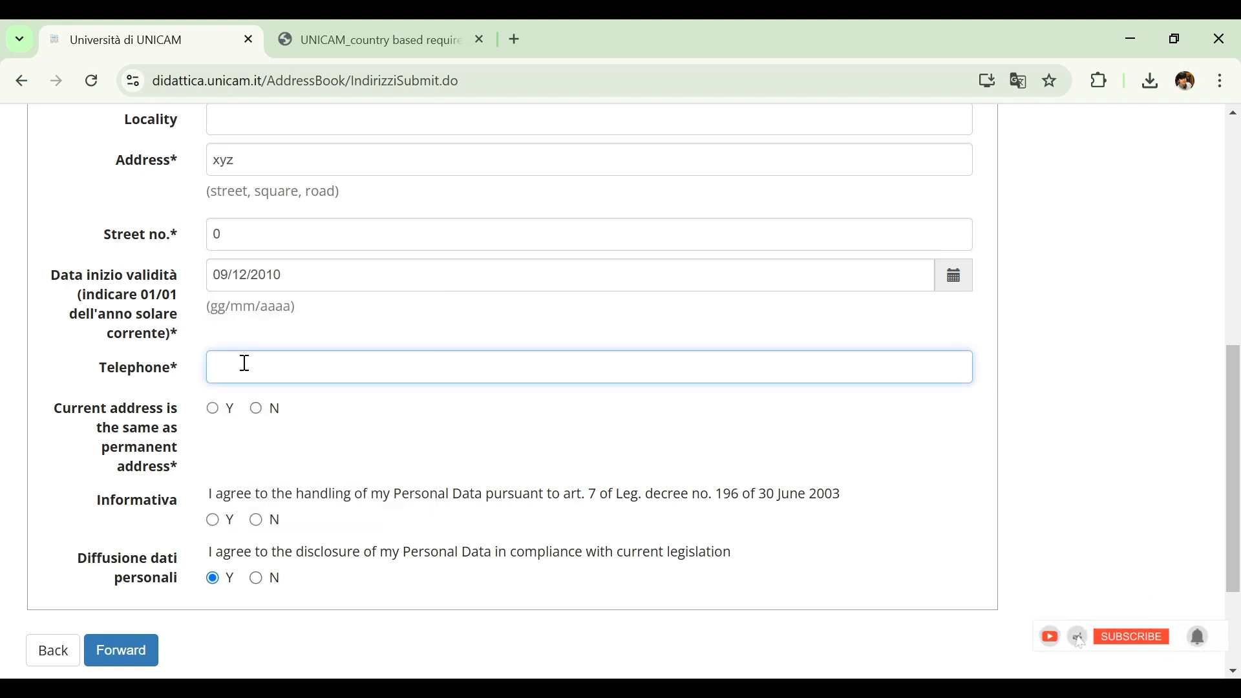
pyautogui.write('030000000')
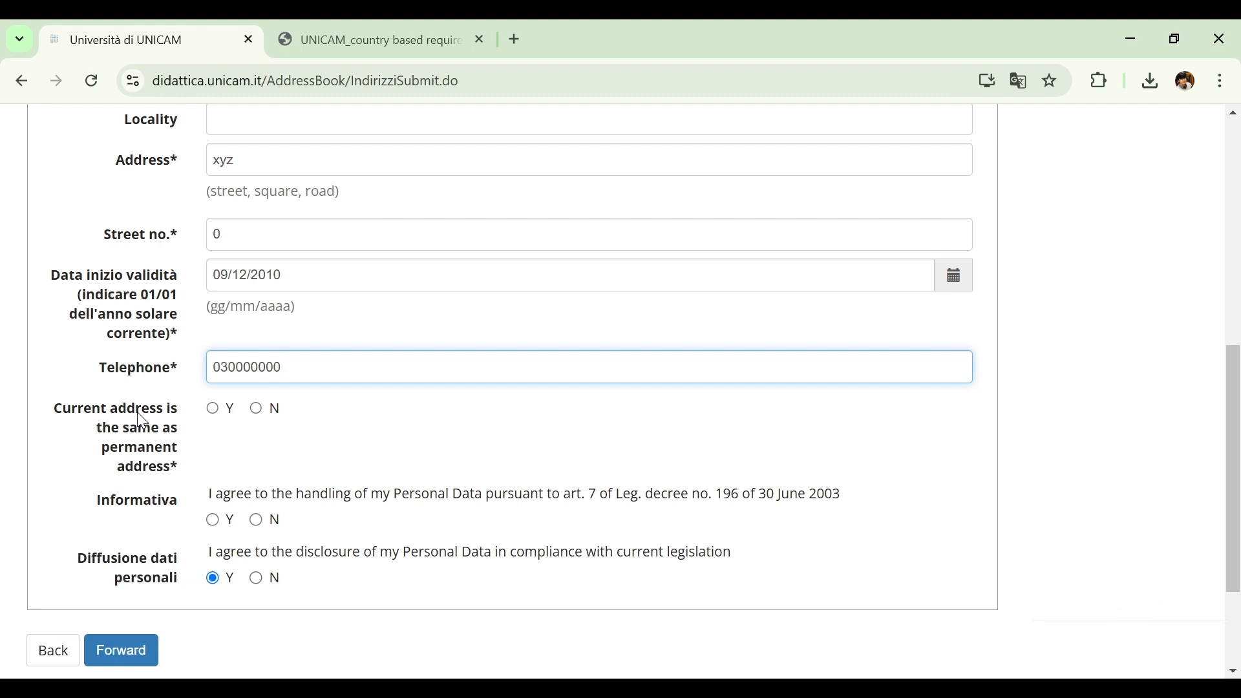
# Answer Y for current address same as permanent and for personal data handling, and submit the permanent address form
pyautogui.click(214, 409)
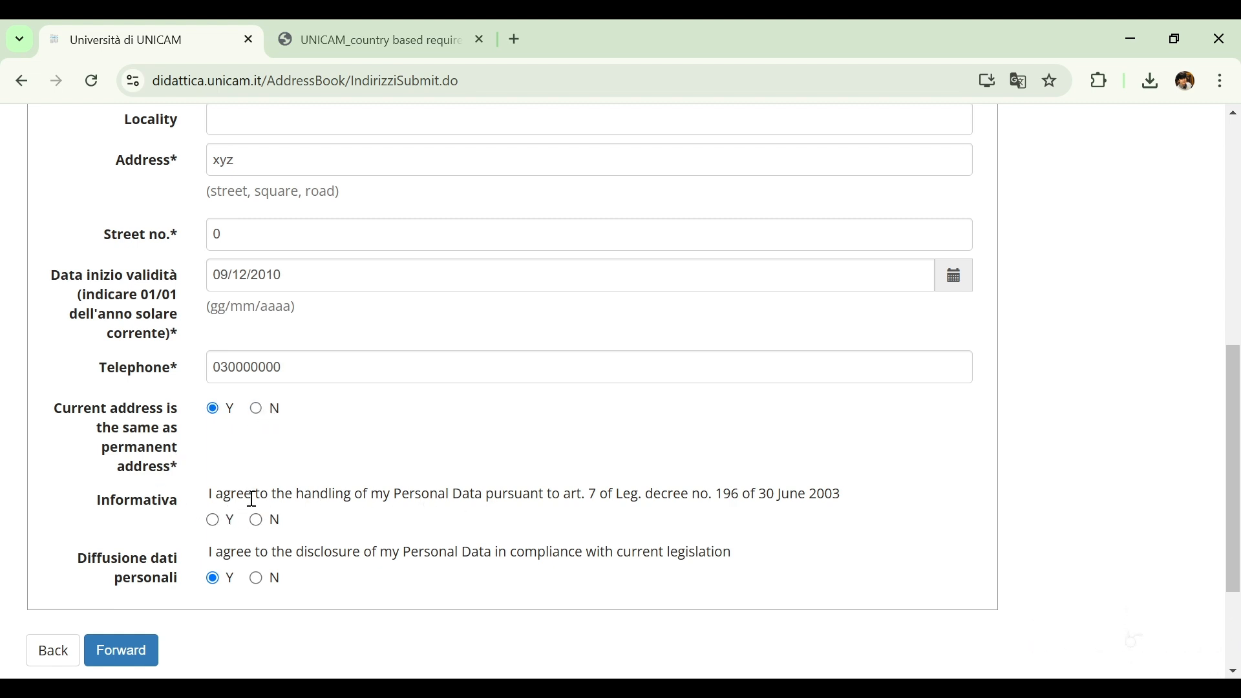
pyautogui.click(216, 522)
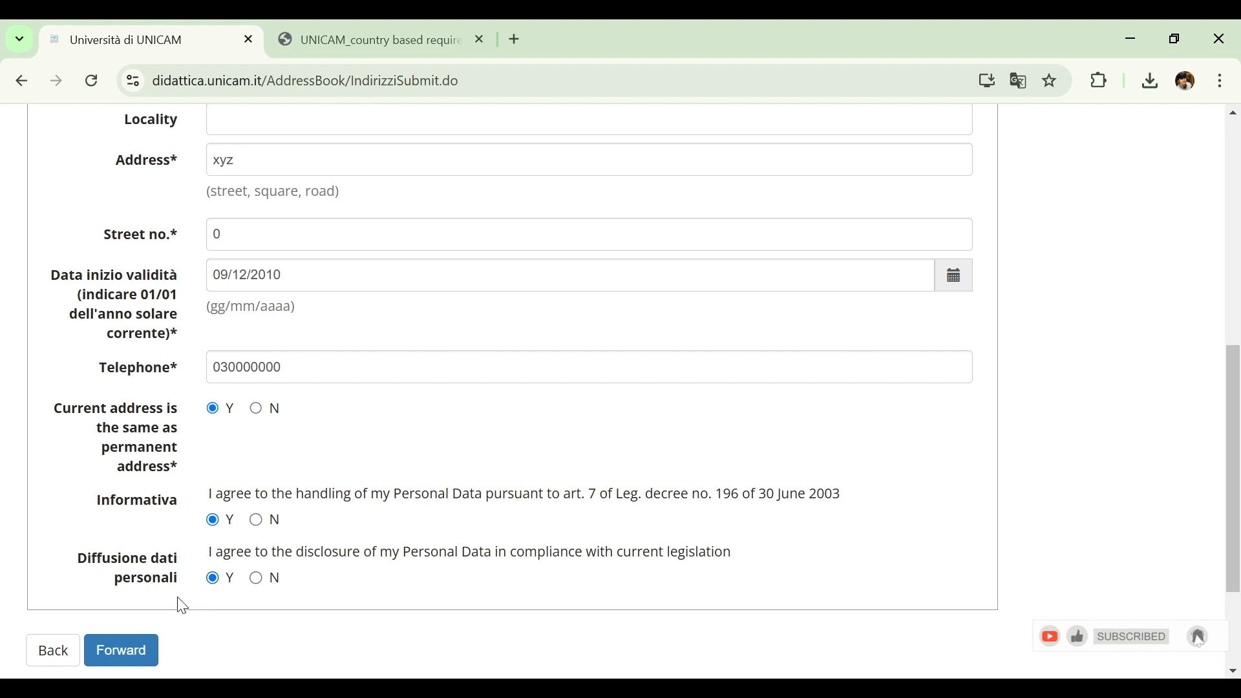
pyautogui.moveTo(1239, 431); pyautogui.dragTo(1236, 449)
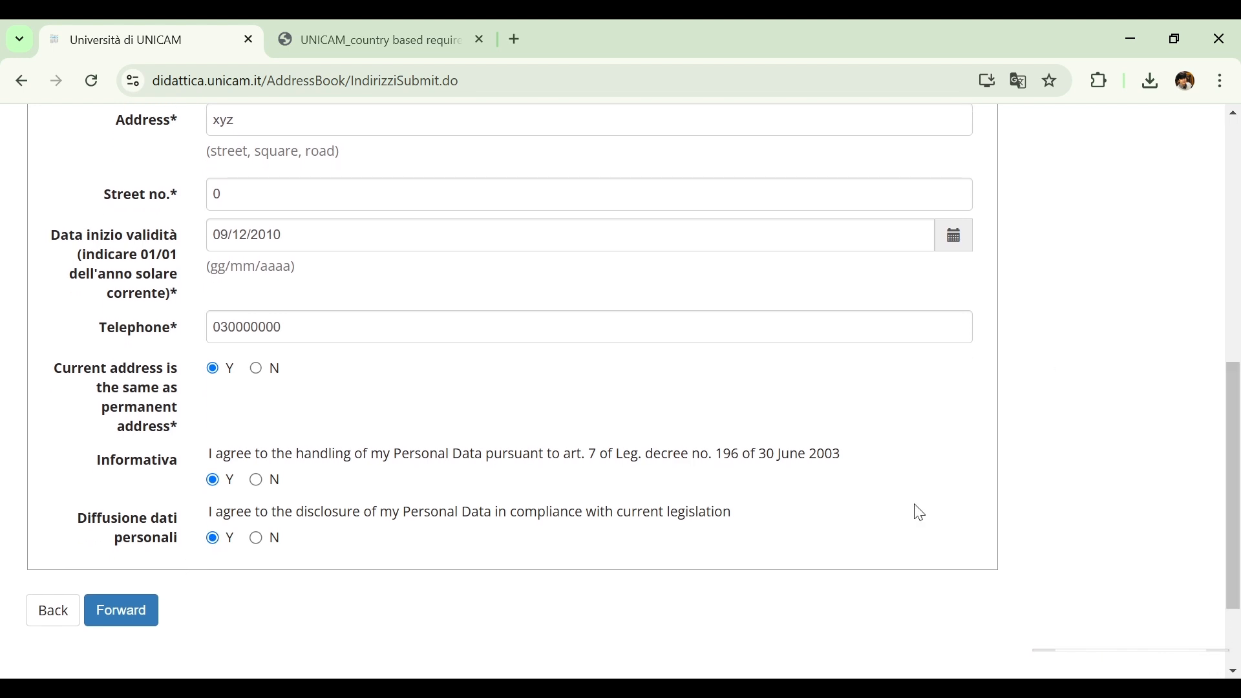
pyautogui.click(143, 622)
# Choose the permanent address for both correspondence and University fees delivery in the delivery details
pyautogui.scroll(-2, 1236, 244)
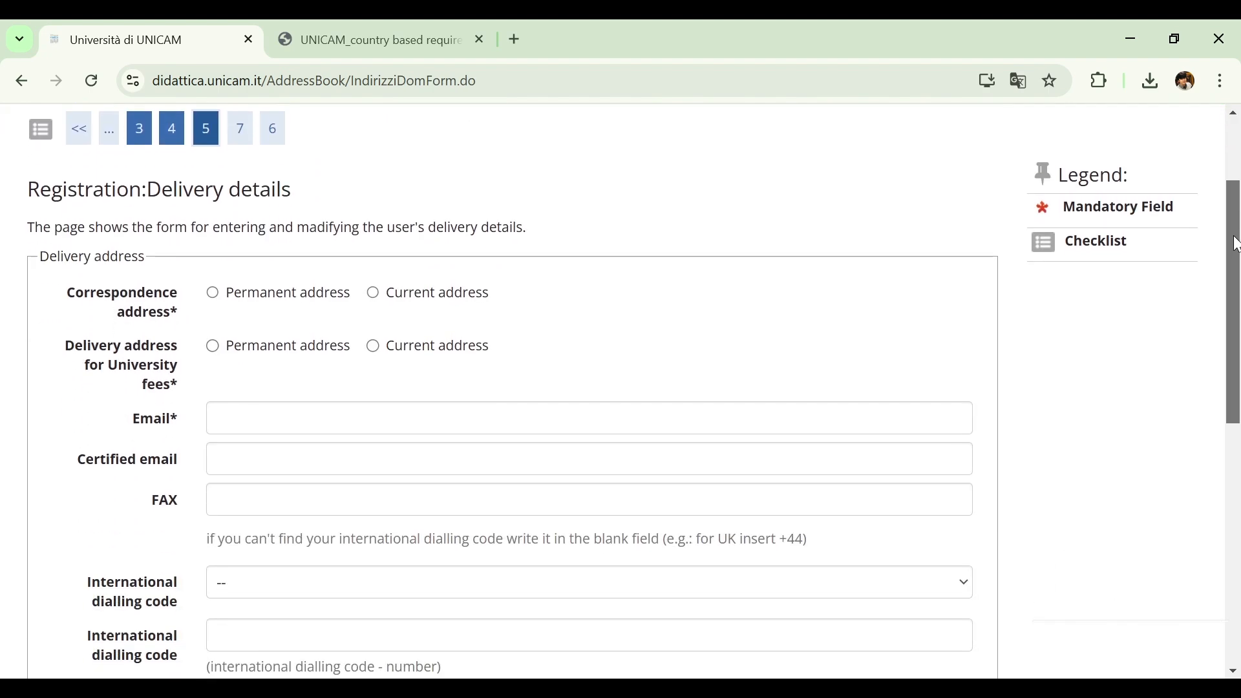
pyautogui.scroll(2, 1235, 248)
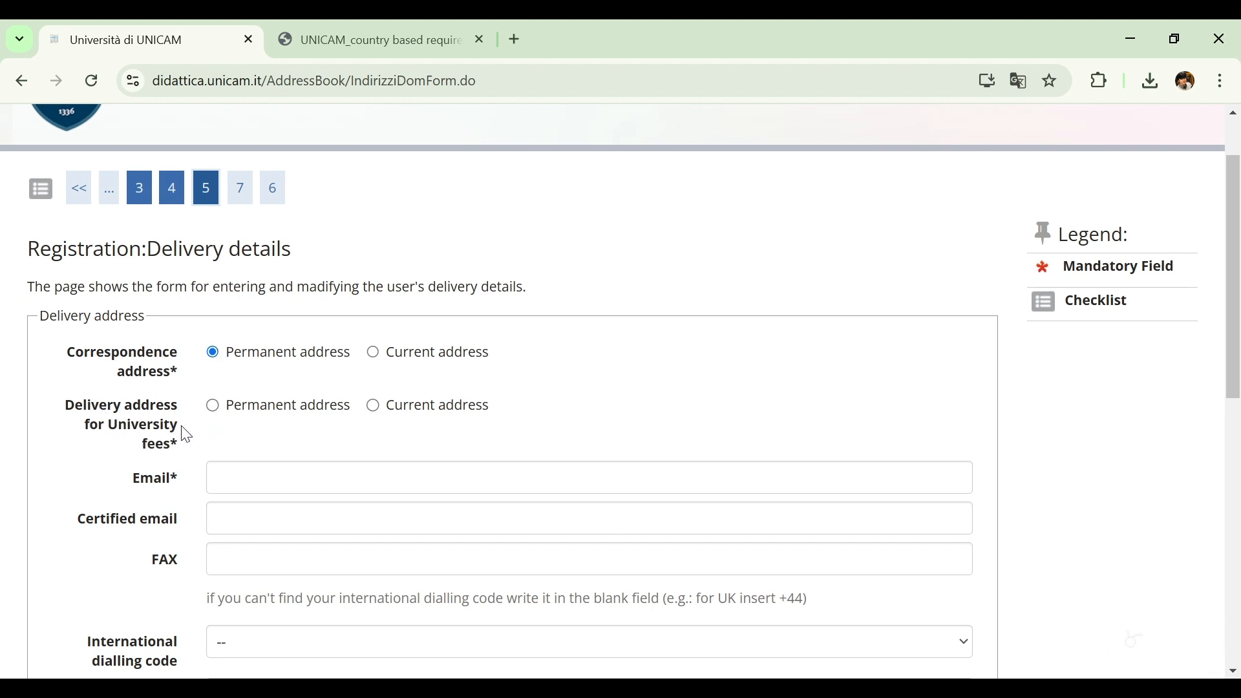
pyautogui.click(270, 414)
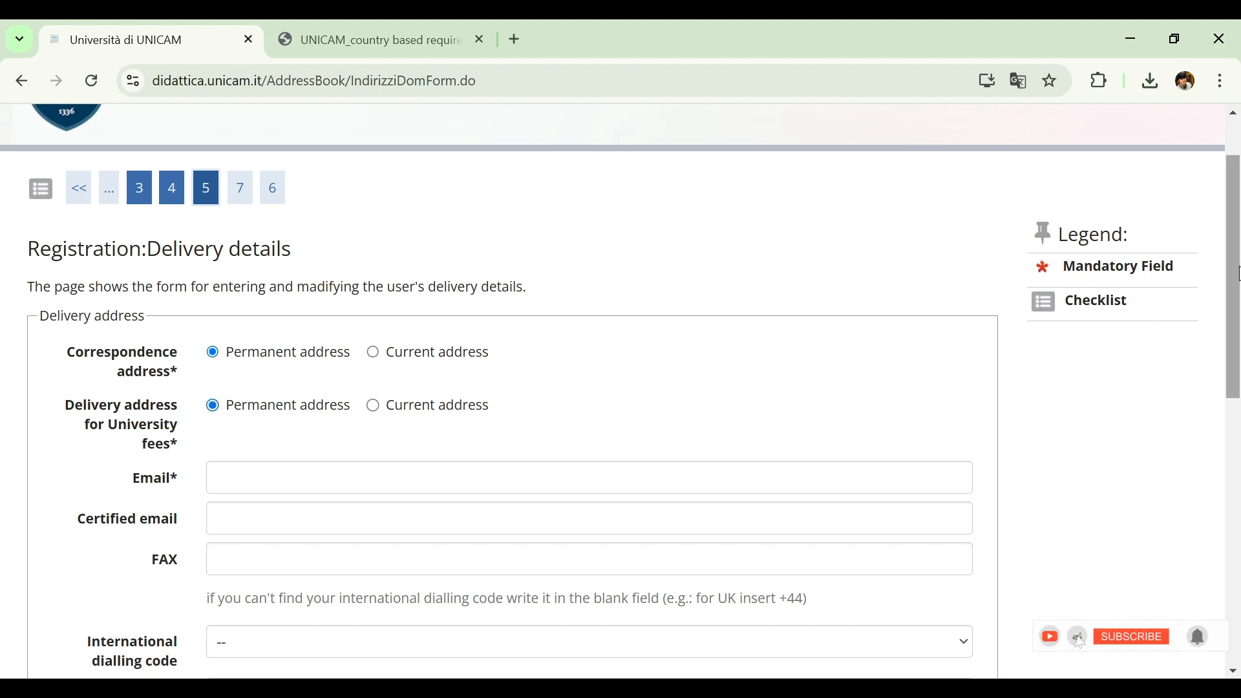
# Fill in the applicant's e-mail address in the delivery details form
pyautogui.moveTo(1237, 273); pyautogui.dragTo(1235, 353)
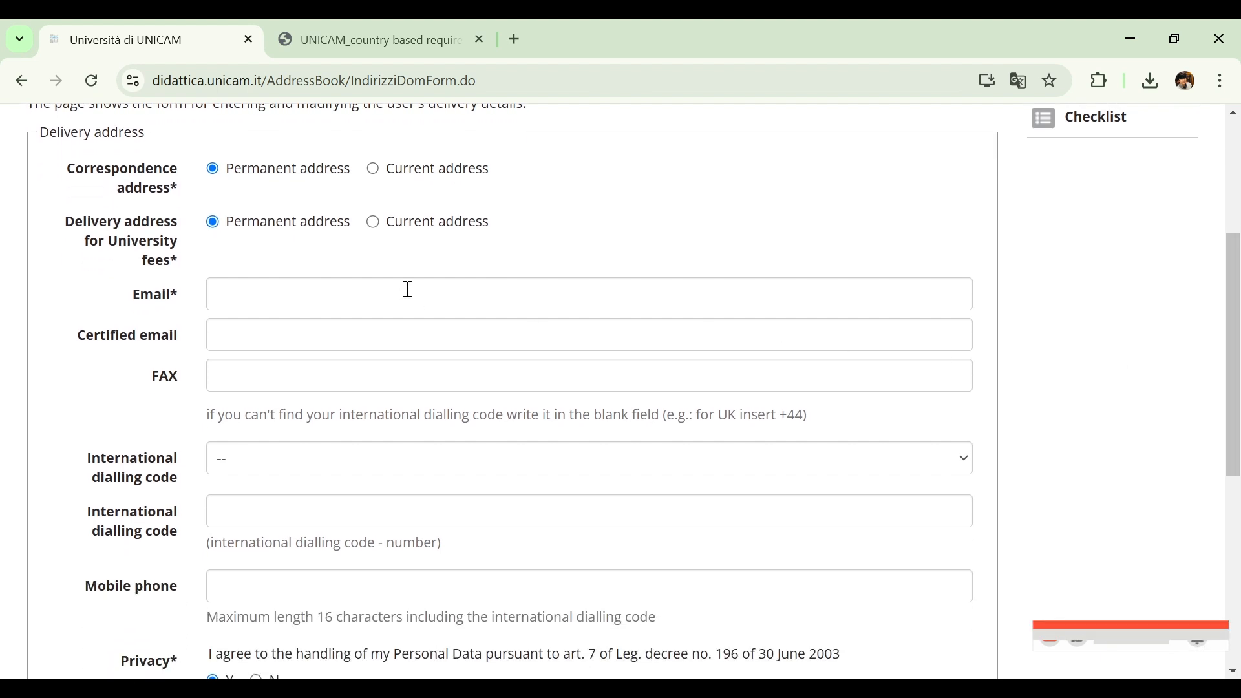
pyautogui.click(349, 282)
pyautogui.hotkey('ctrl', 'v')
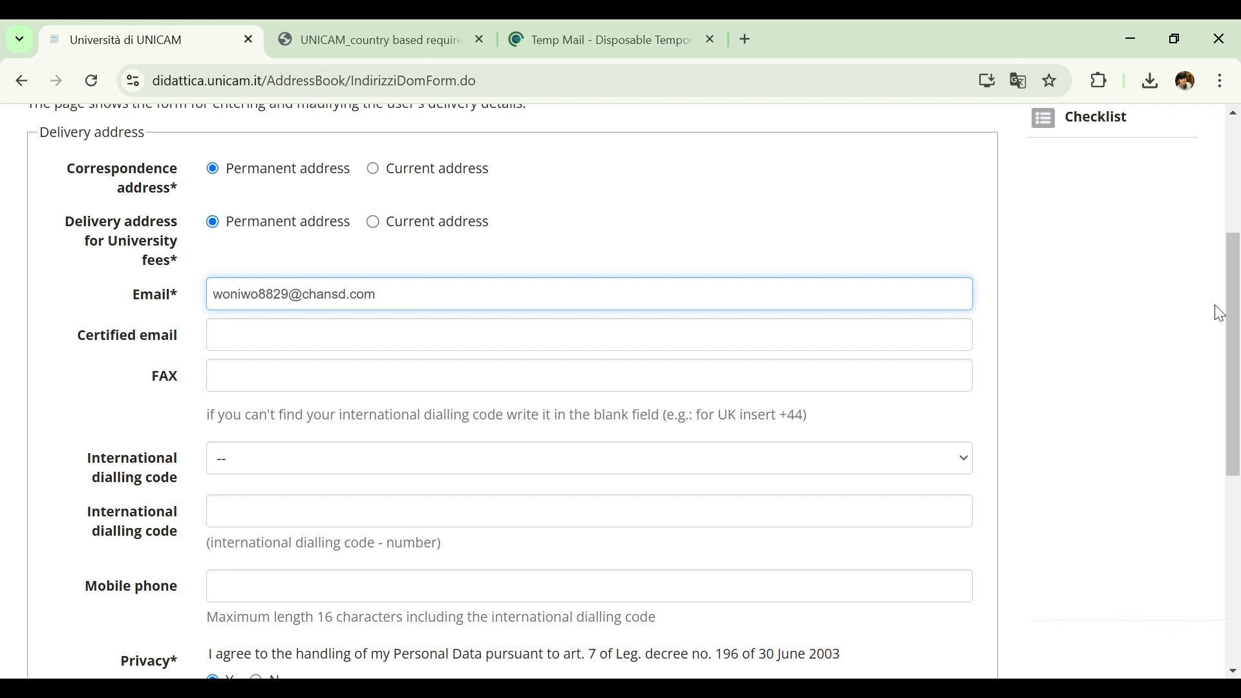
# Set the international dialling code to +92, enter the applicant's mobile phone number, and submit the delivery details with all consents at Y
pyautogui.moveTo(1239, 307); pyautogui.dragTo(1239, 388)
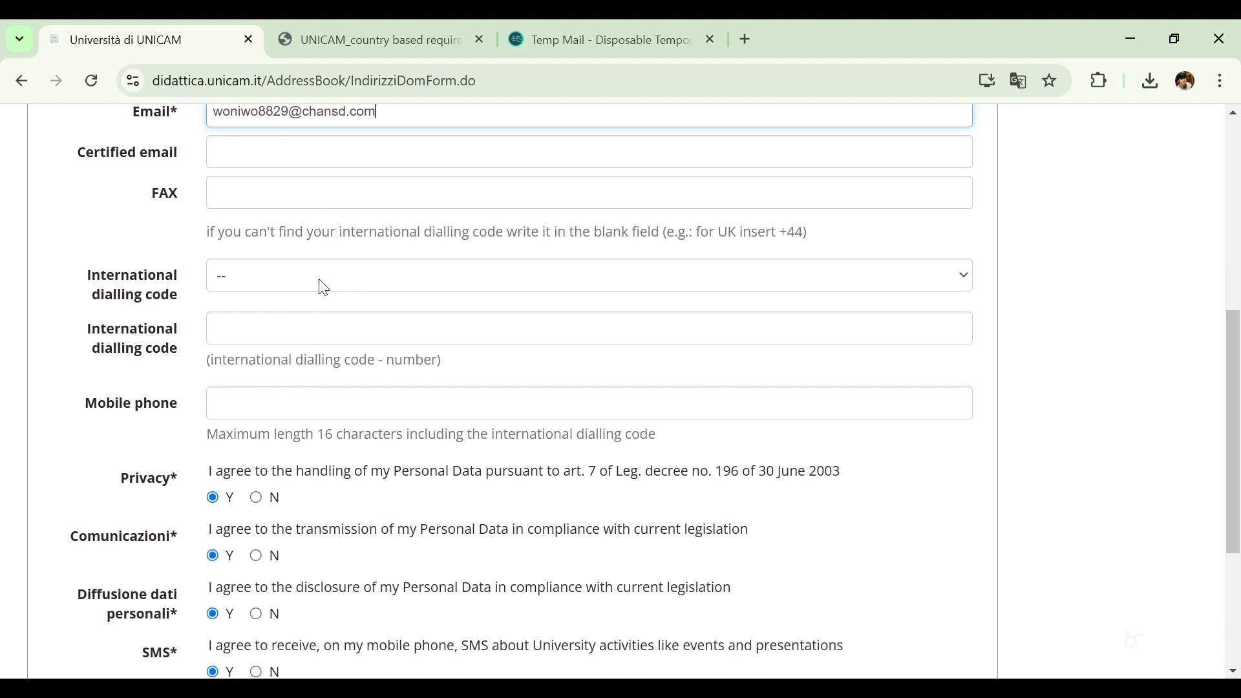
pyautogui.click(282, 289)
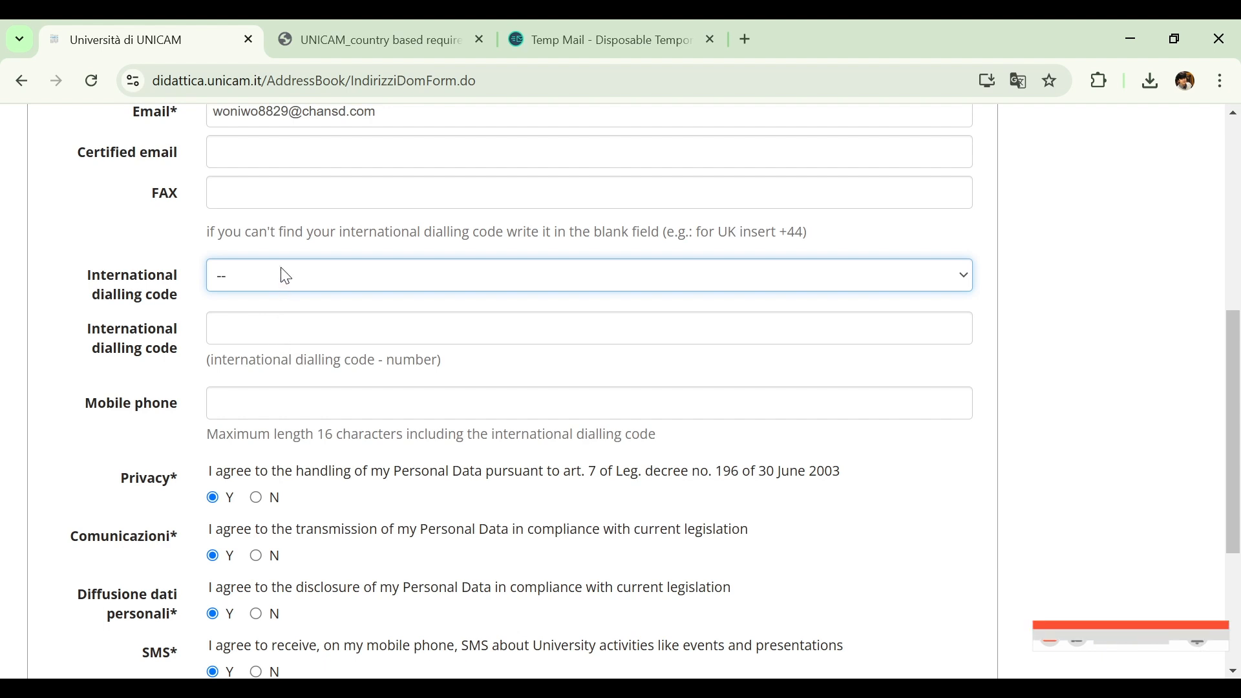
pyautogui.click(260, 334)
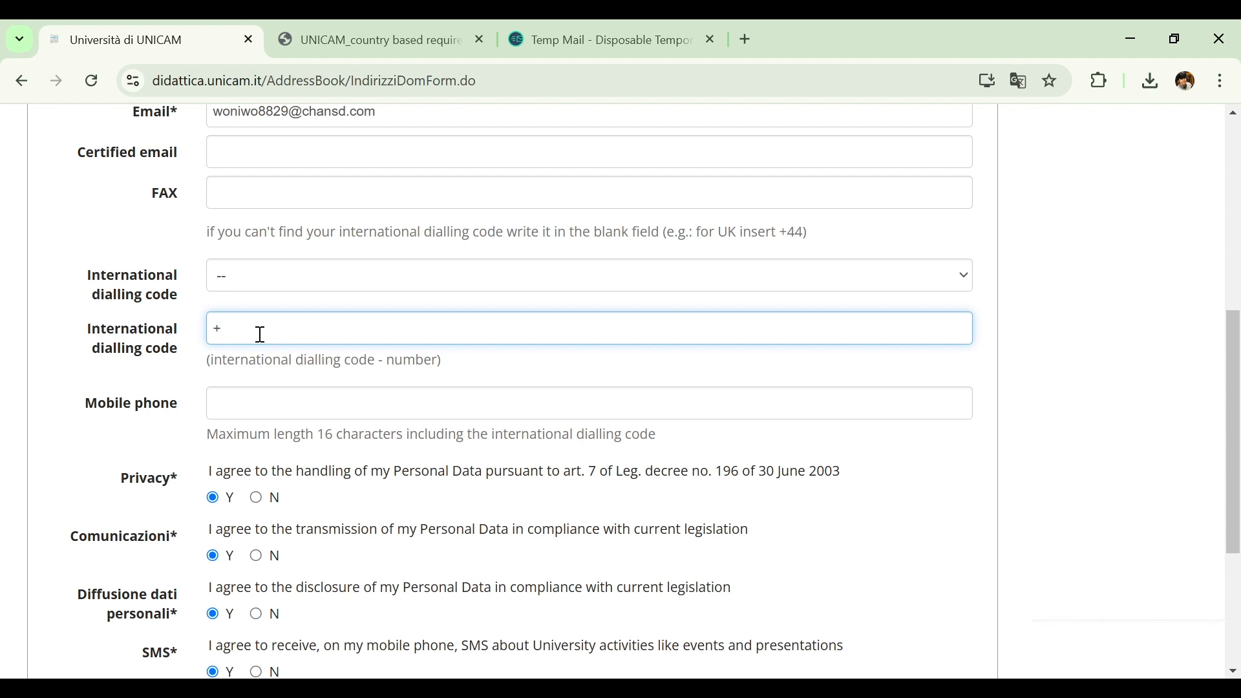
pyautogui.write('92')
pyautogui.click(415, 408)
pyautogui.write('000000000')
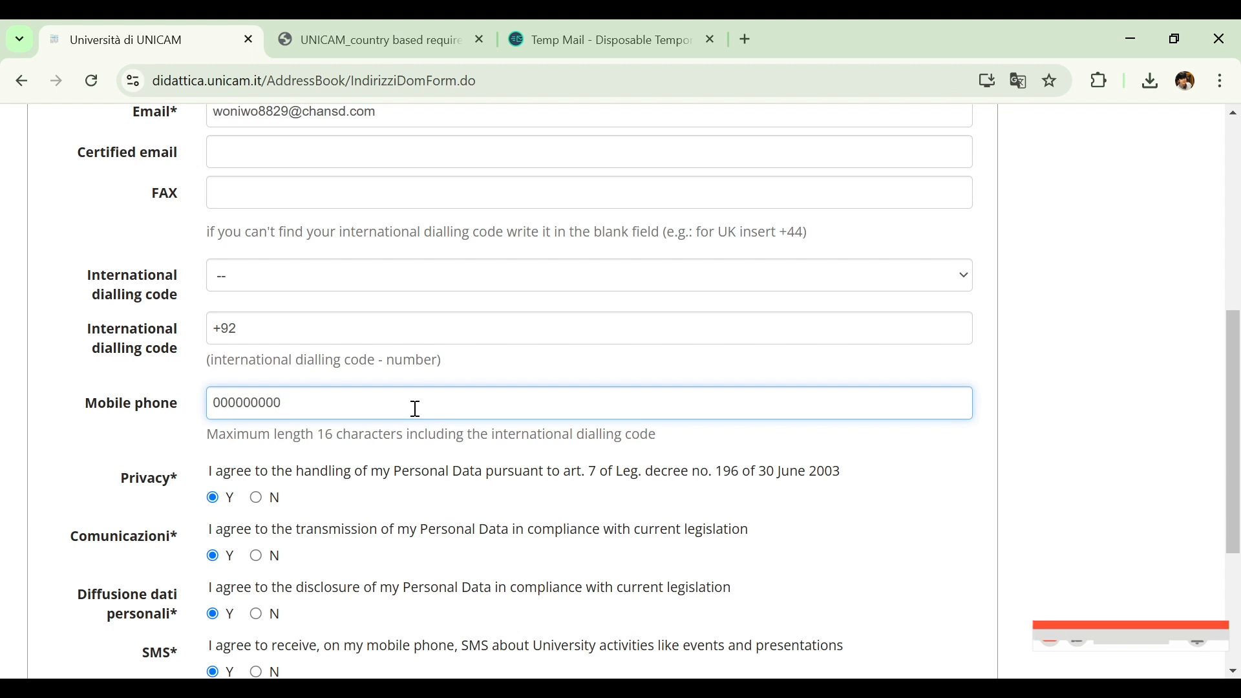
pyautogui.scroll(1, 1224, 382)
pyautogui.scroll(-5, 1225, 383)
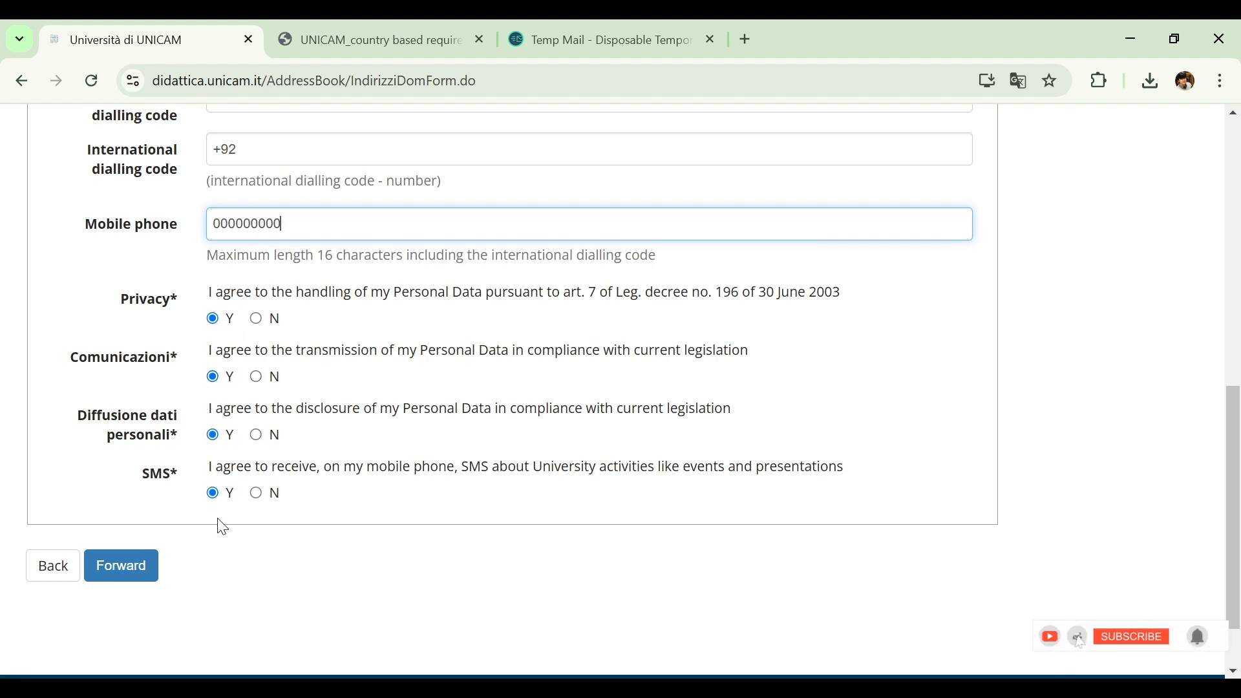
pyautogui.click(139, 567)
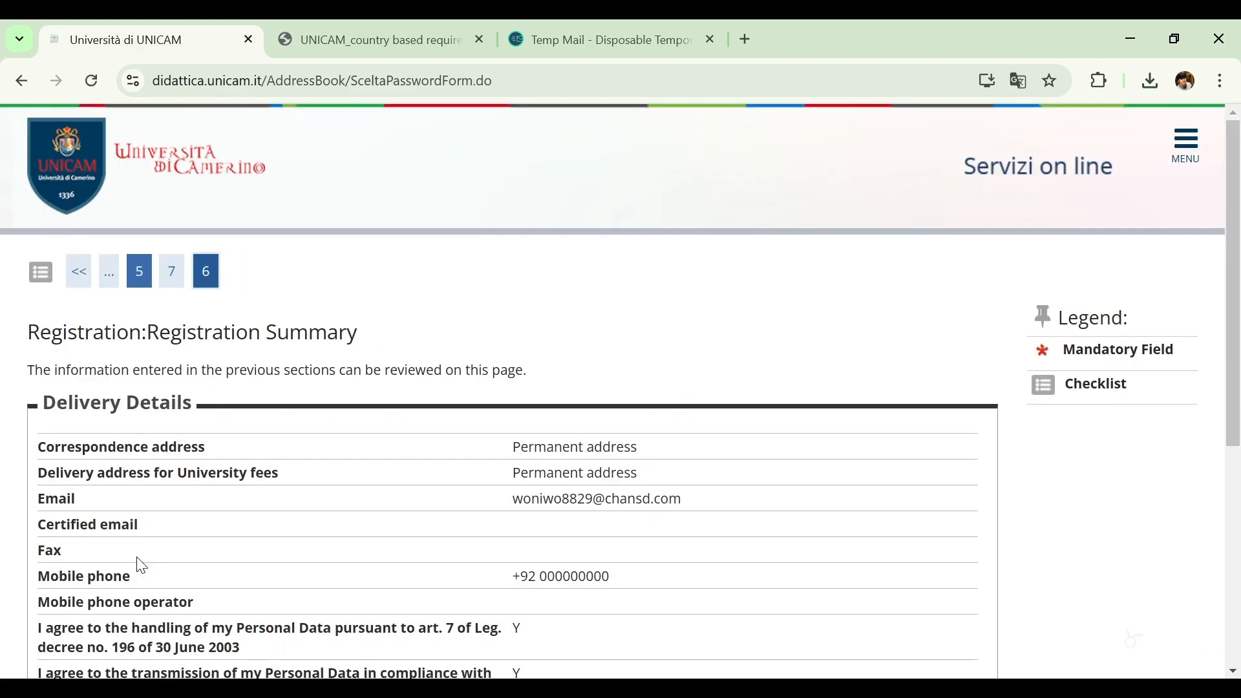
# Review and confirm the delivery details in the registration summary, and check the issued access credentials
pyautogui.moveTo(1239, 204); pyautogui.dragTo(1226, 358)
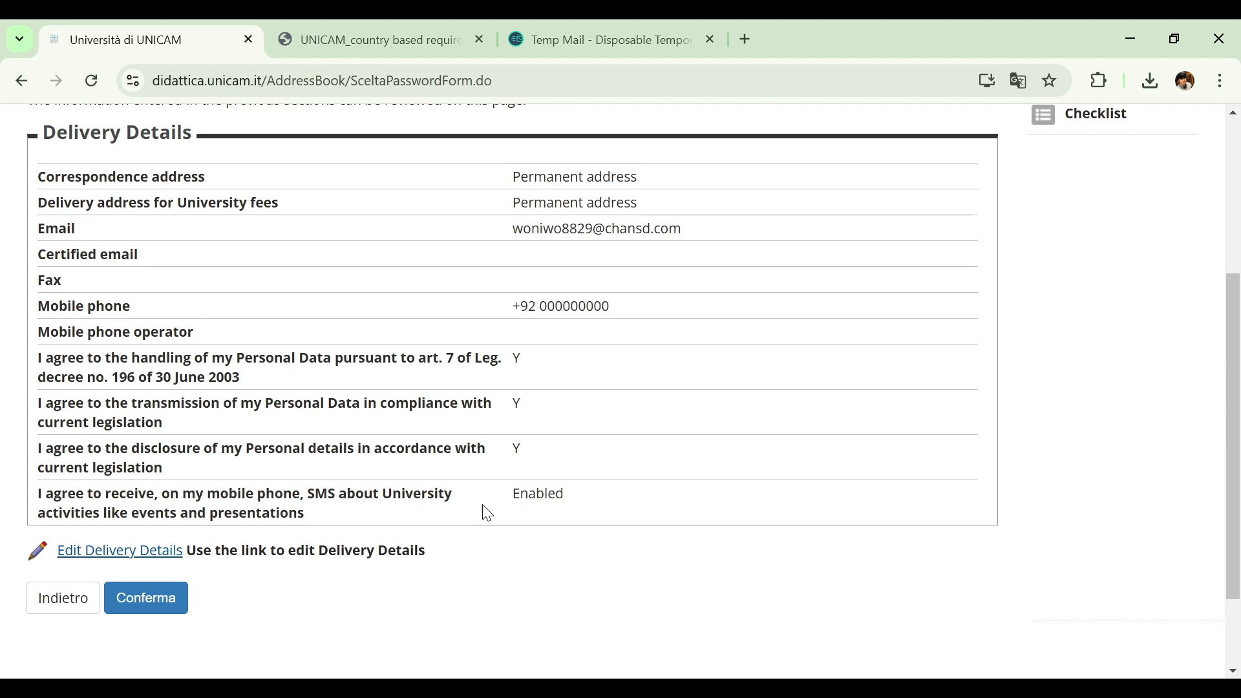
pyautogui.moveTo(1232, 337)
pyautogui.mouseDown()
pyautogui.moveTo(1231, 280)
pyautogui.moveTo(1224, 344)
pyautogui.mouseUp()
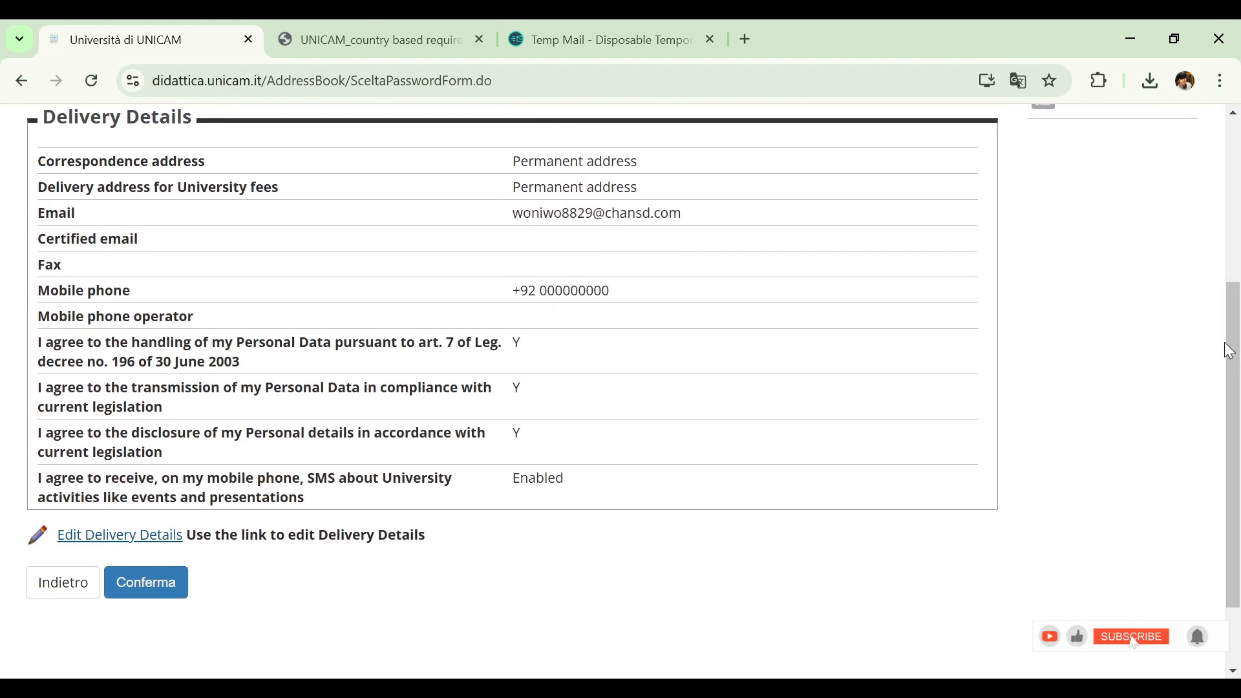
pyautogui.click(164, 596)
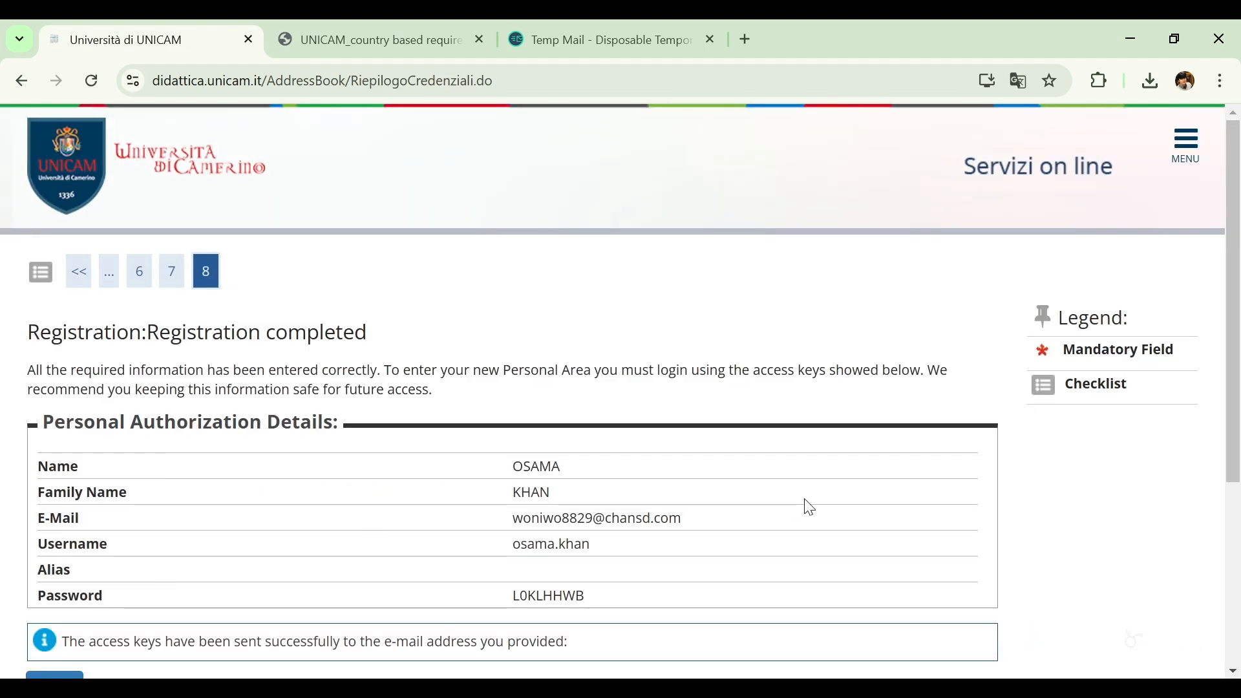
pyautogui.moveTo(1238, 269); pyautogui.dragTo(1239, 351)
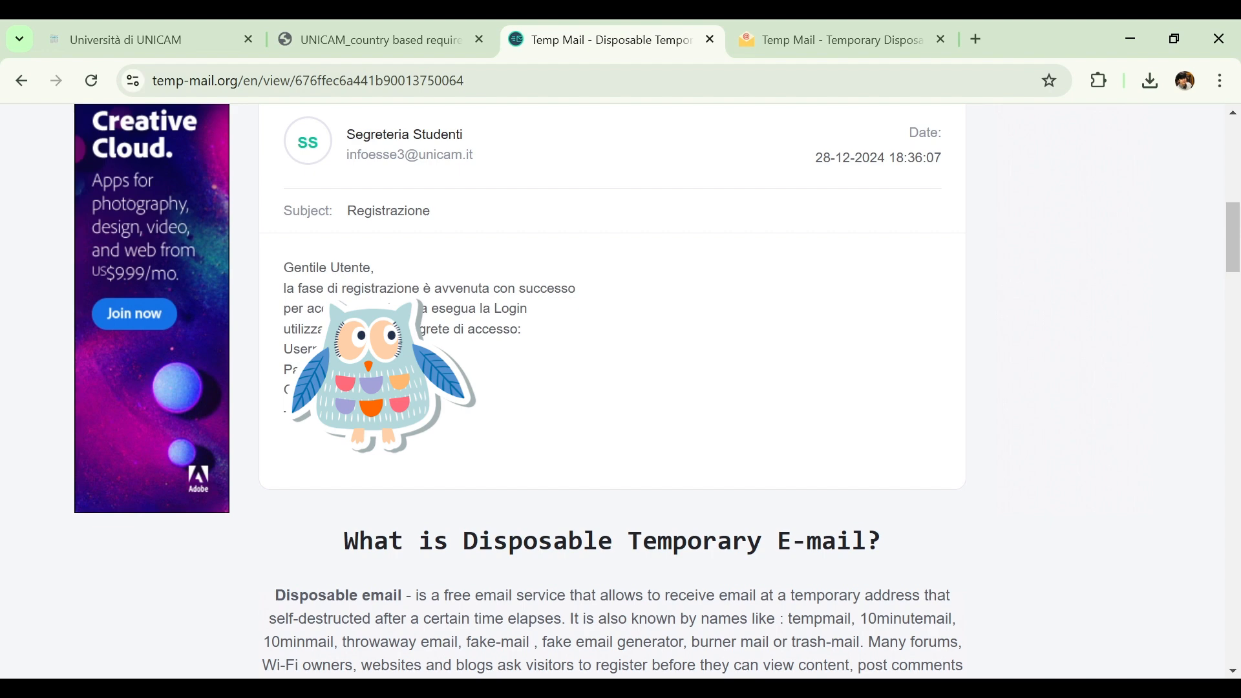
# Return to the UNICAM portal from the temporary mailbox and open the standard login page
pyautogui.click(170, 25)
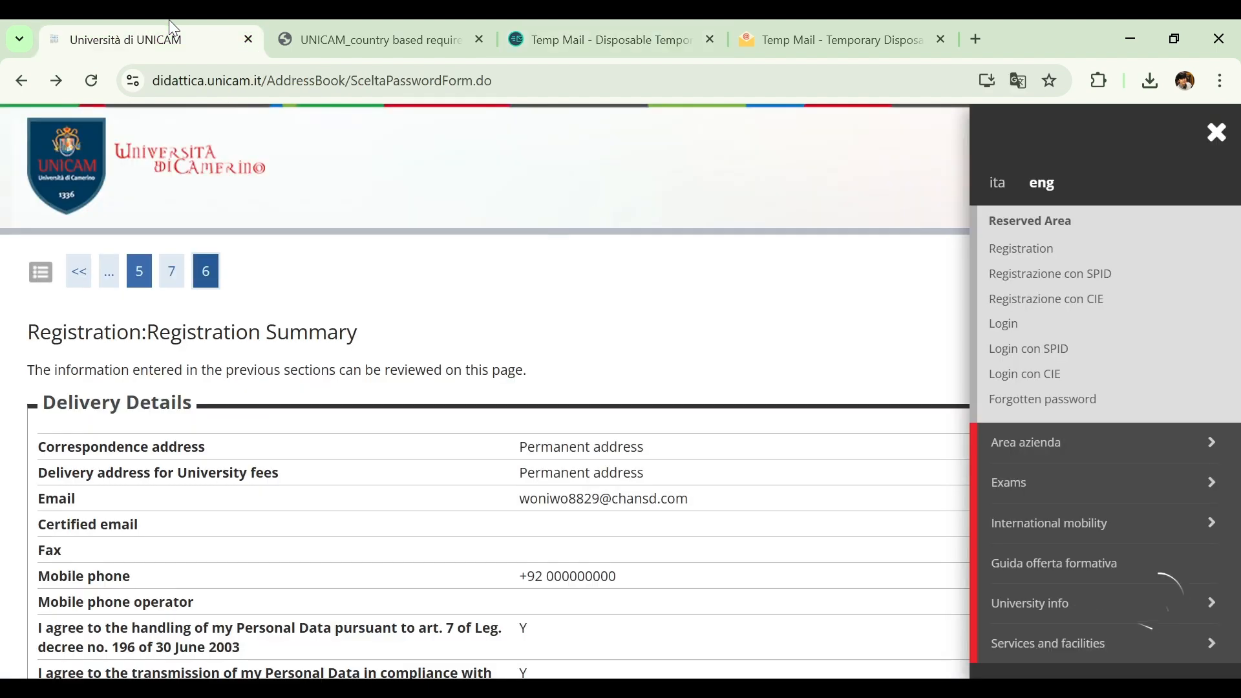
pyautogui.click(1216, 134)
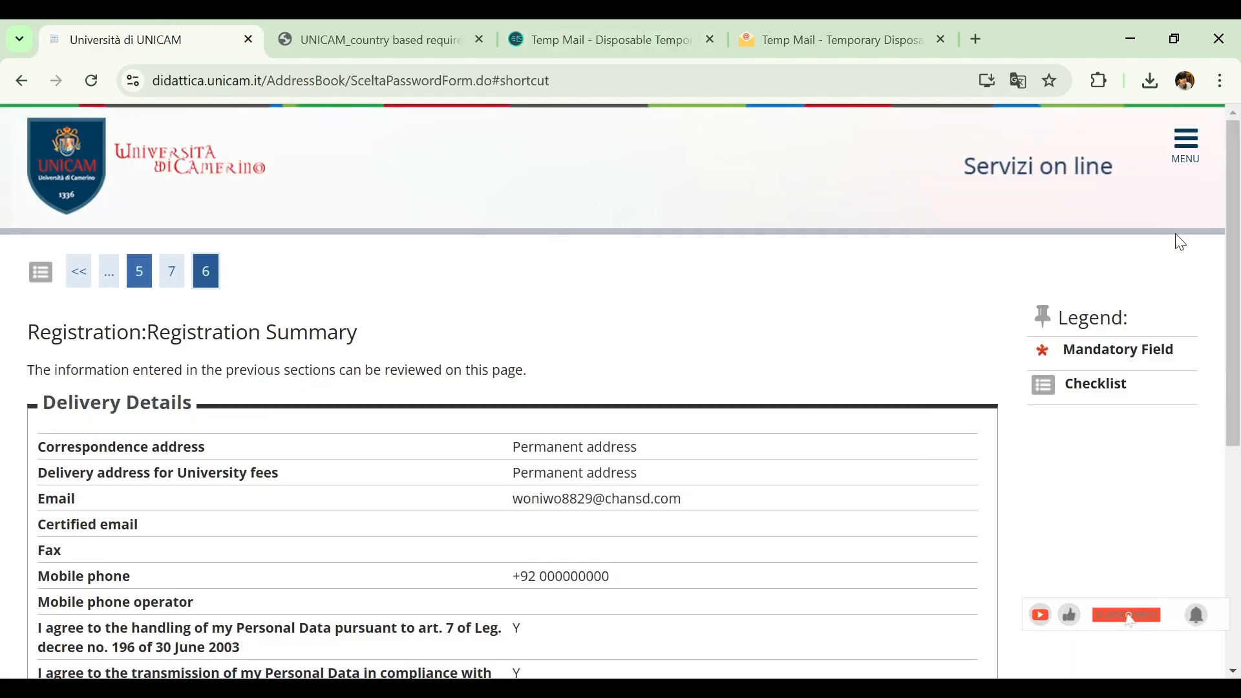
pyautogui.click(1197, 146)
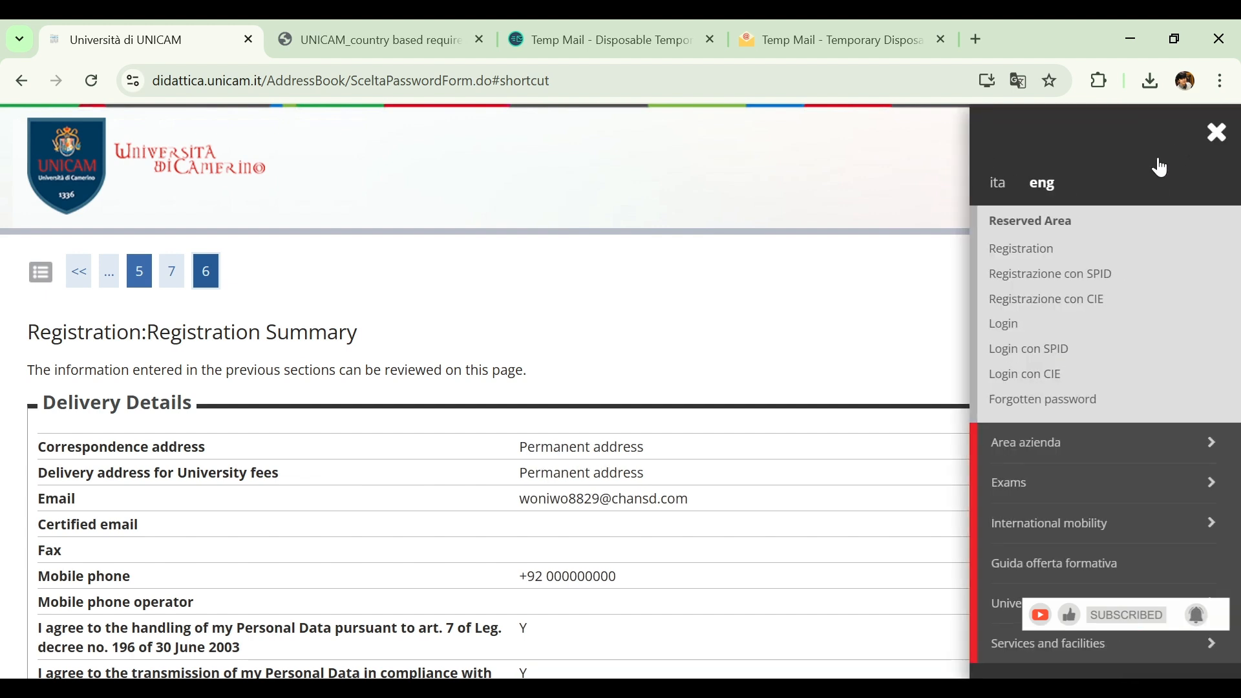
pyautogui.click(1003, 334)
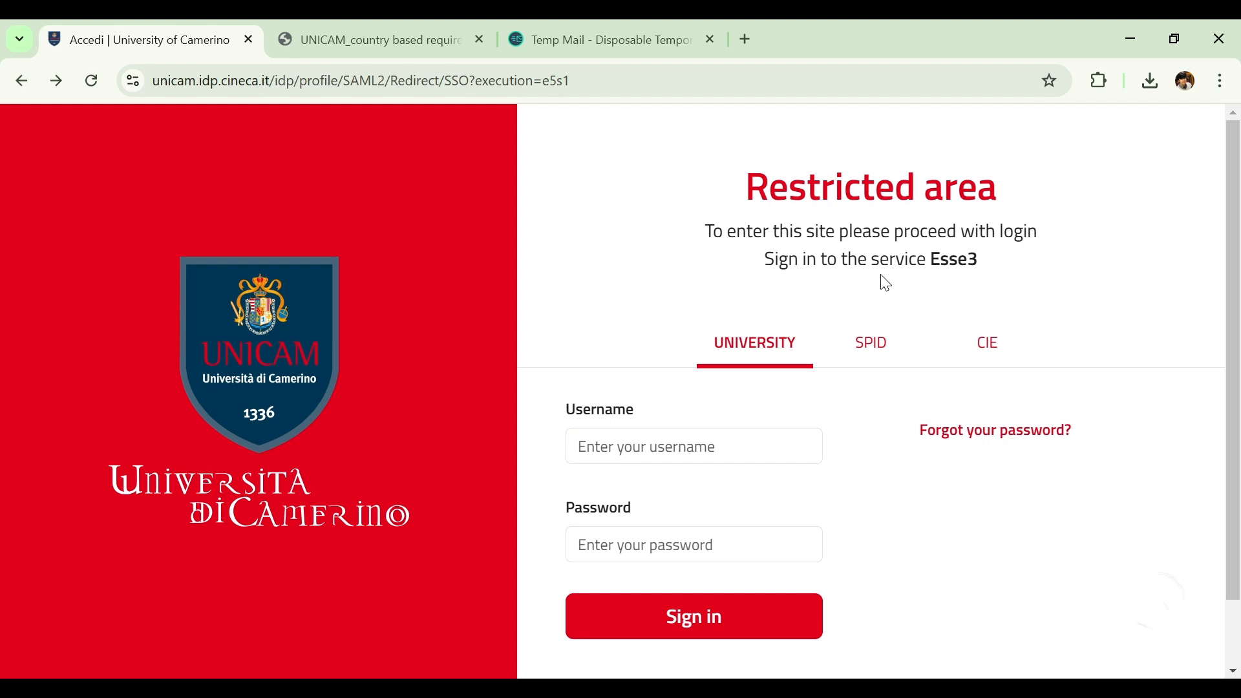
# Look over the CIE and SPID login options, and sign in to Esse3 with the University credentials
pyautogui.click(993, 349)
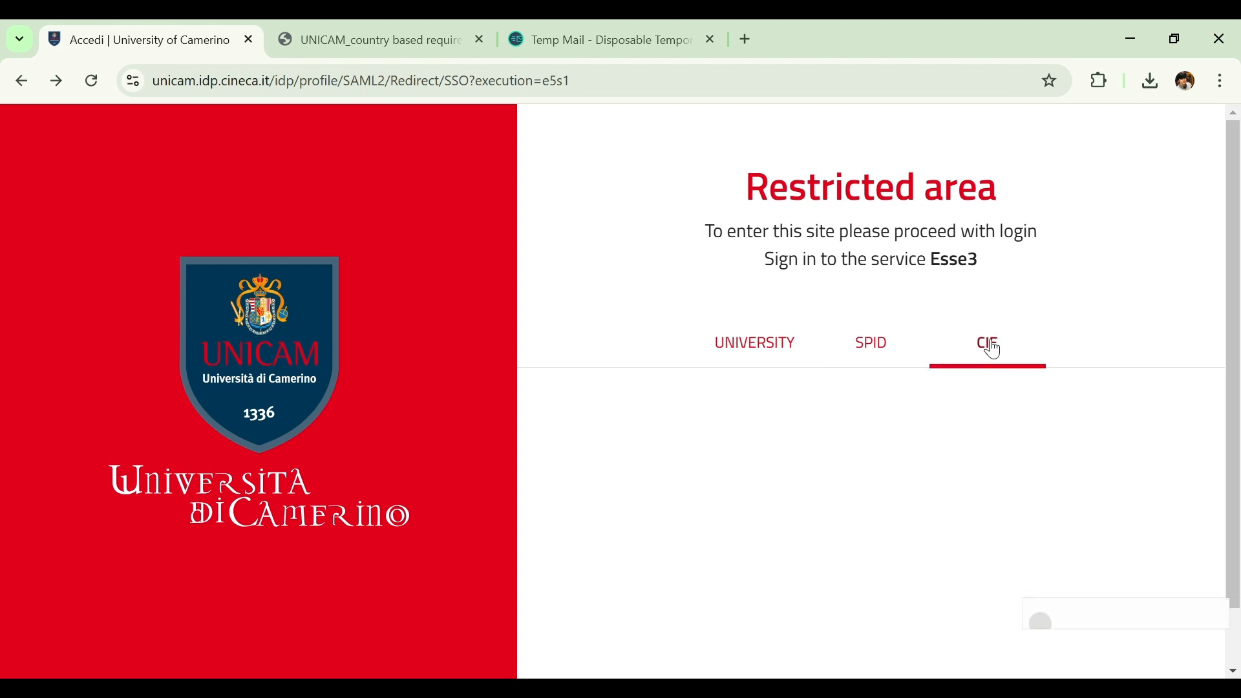
pyautogui.click(895, 347)
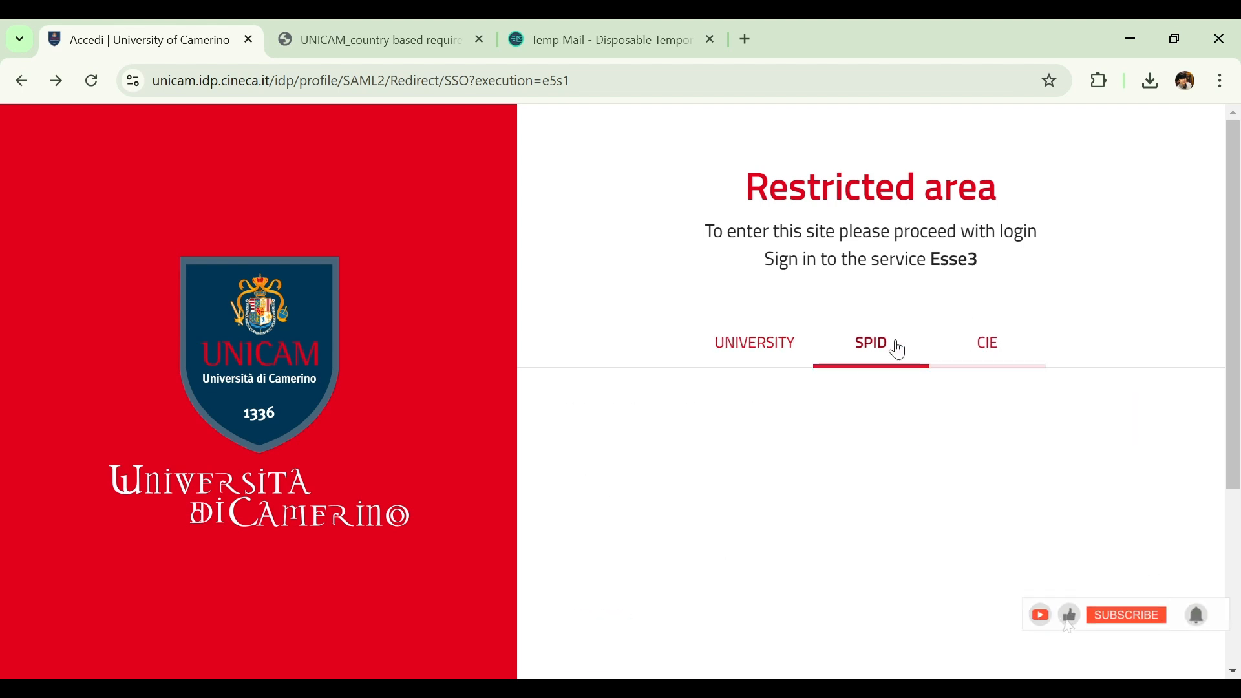
pyautogui.click(770, 351)
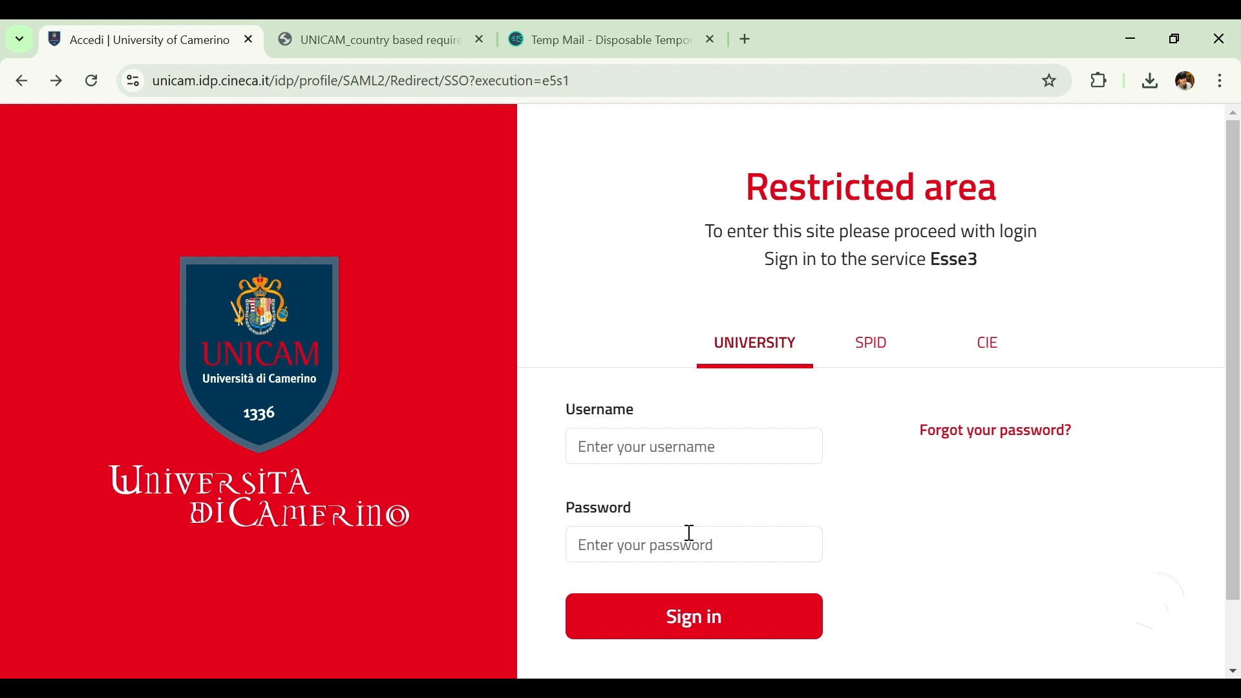
pyautogui.click(689, 614)
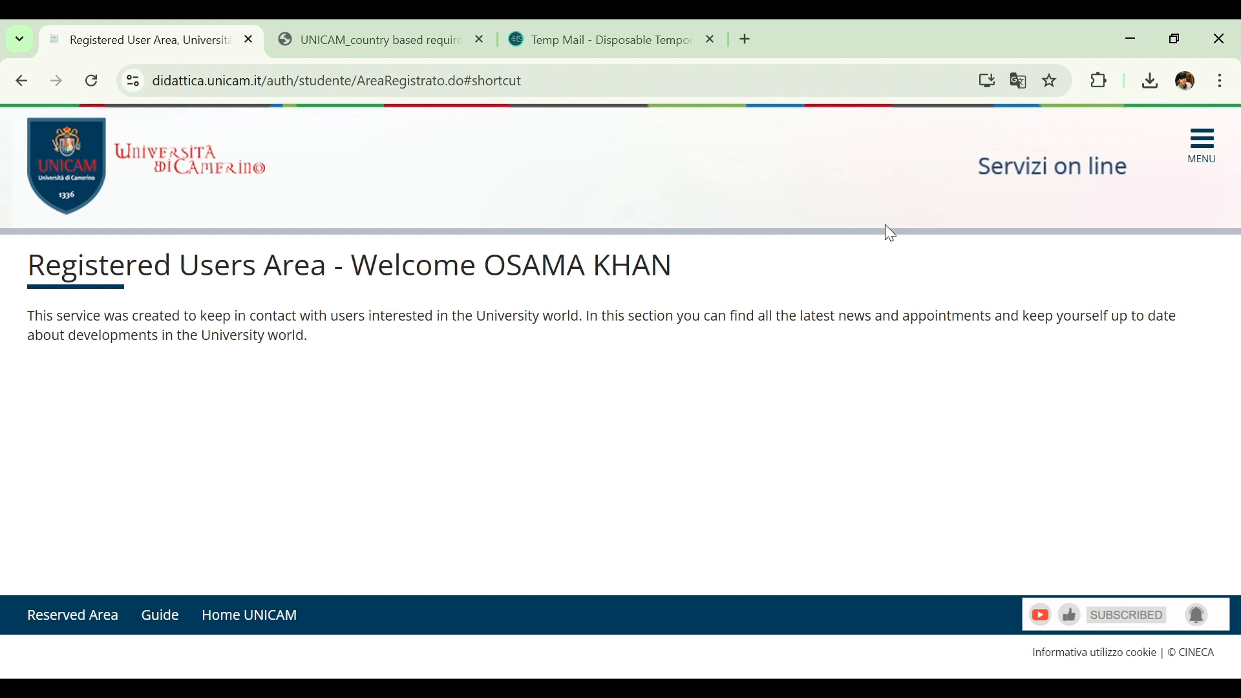
# Open the Domanda di Valutazione Preventiva page of the Registrar's Office
pyautogui.click(1193, 158)
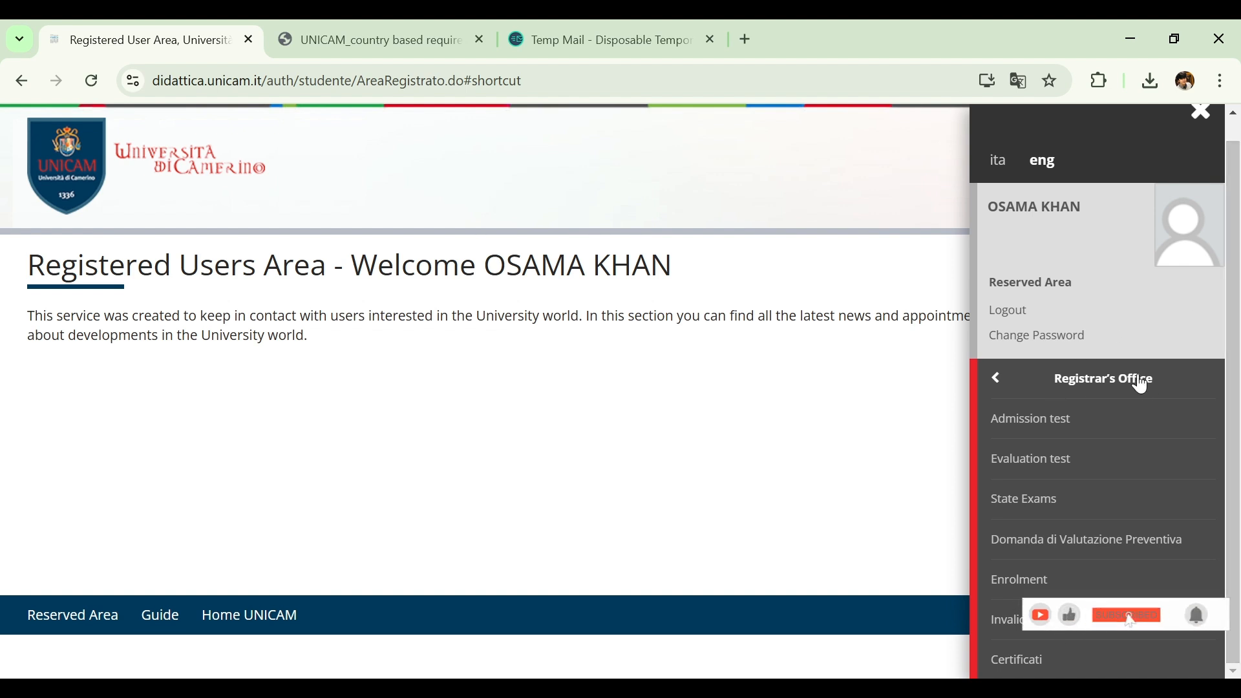
pyautogui.click(1000, 381)
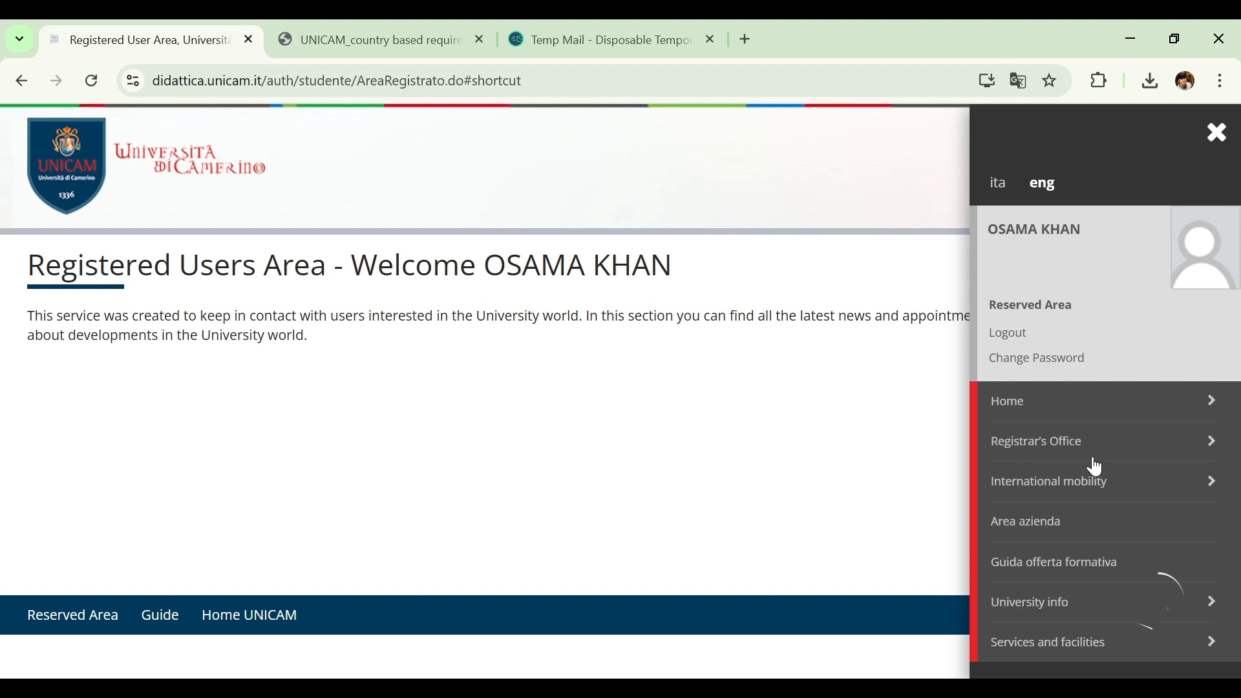
pyautogui.click(1205, 440)
pyautogui.scroll(-1, 1239, 449)
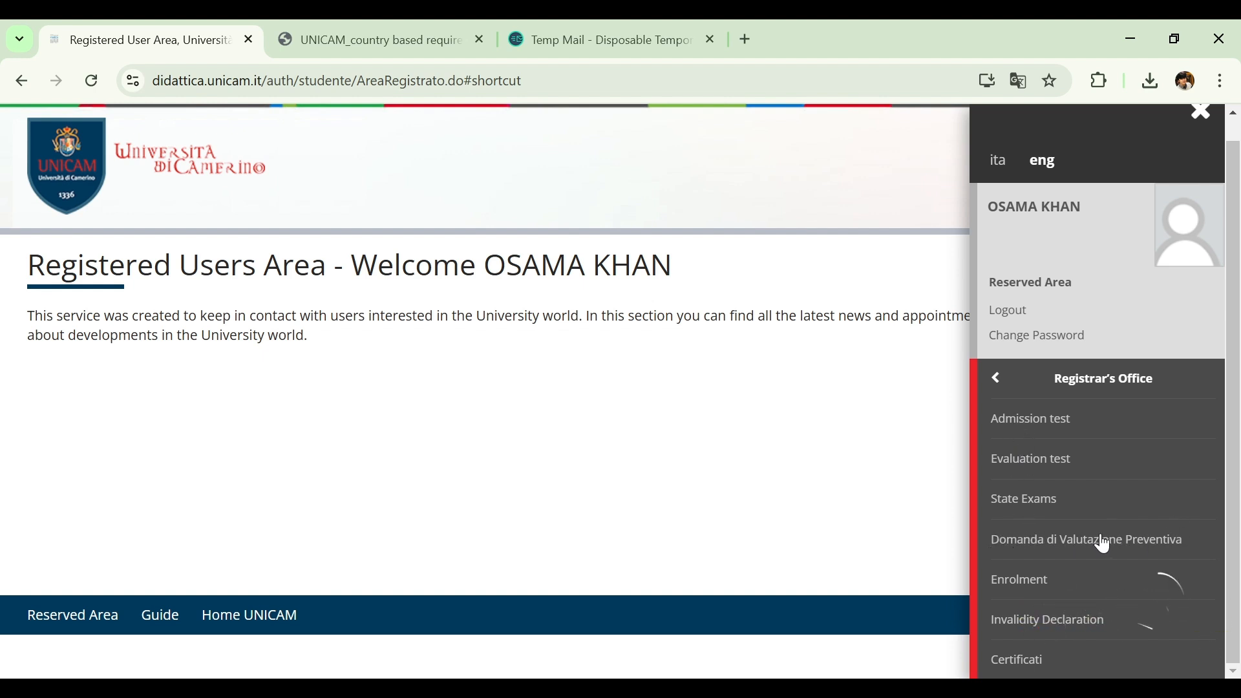
pyautogui.click(1140, 548)
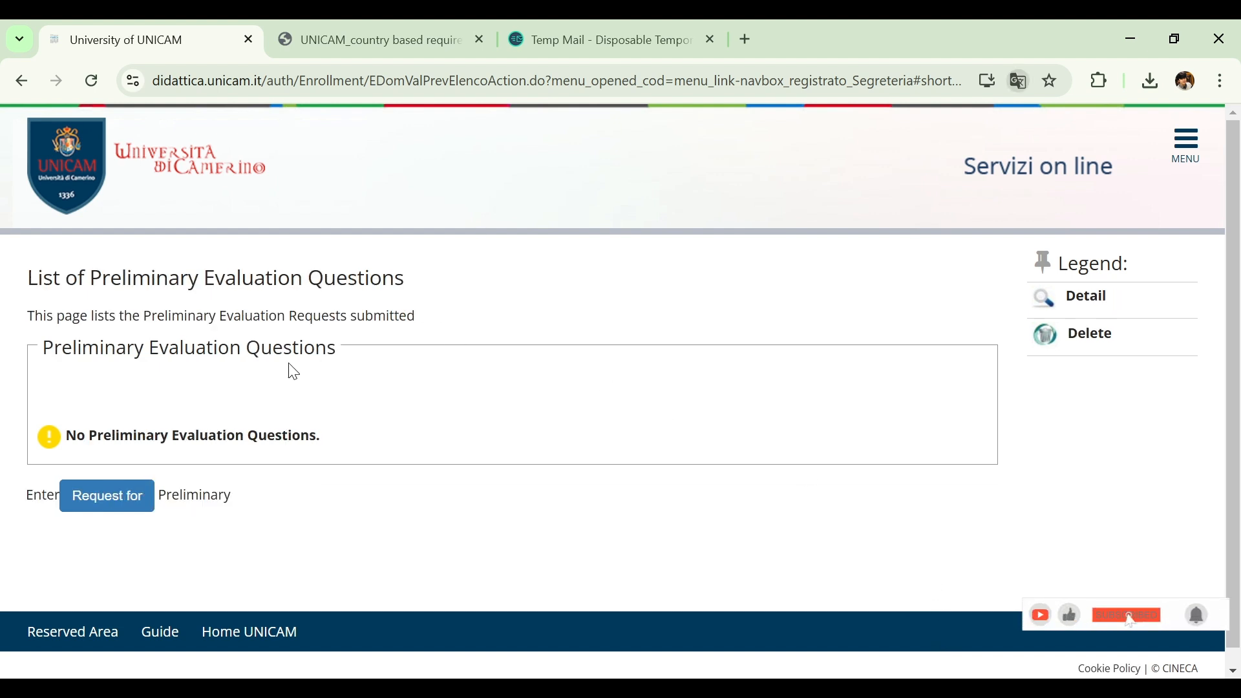
# Create a new preliminary evaluation request and start its procedure from the activity checklist
pyautogui.click(115, 499)
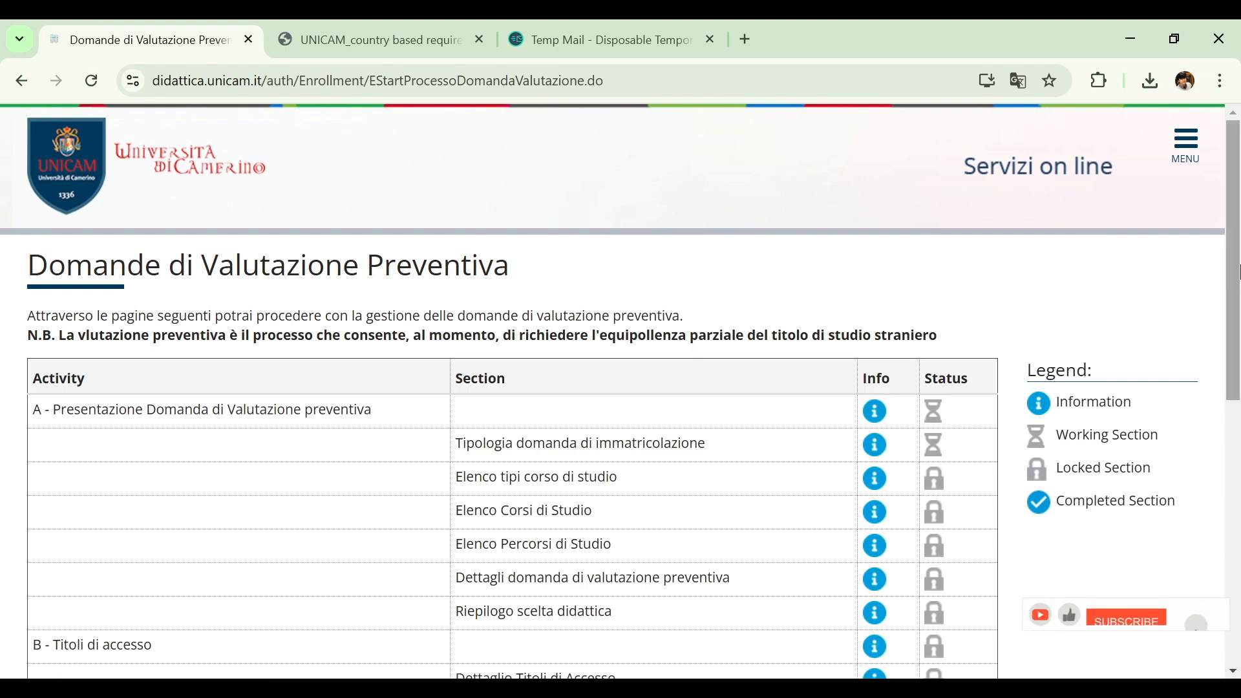
pyautogui.moveTo(1236, 278); pyautogui.dragTo(1237, 378)
pyautogui.scroll(-5, 961, 459)
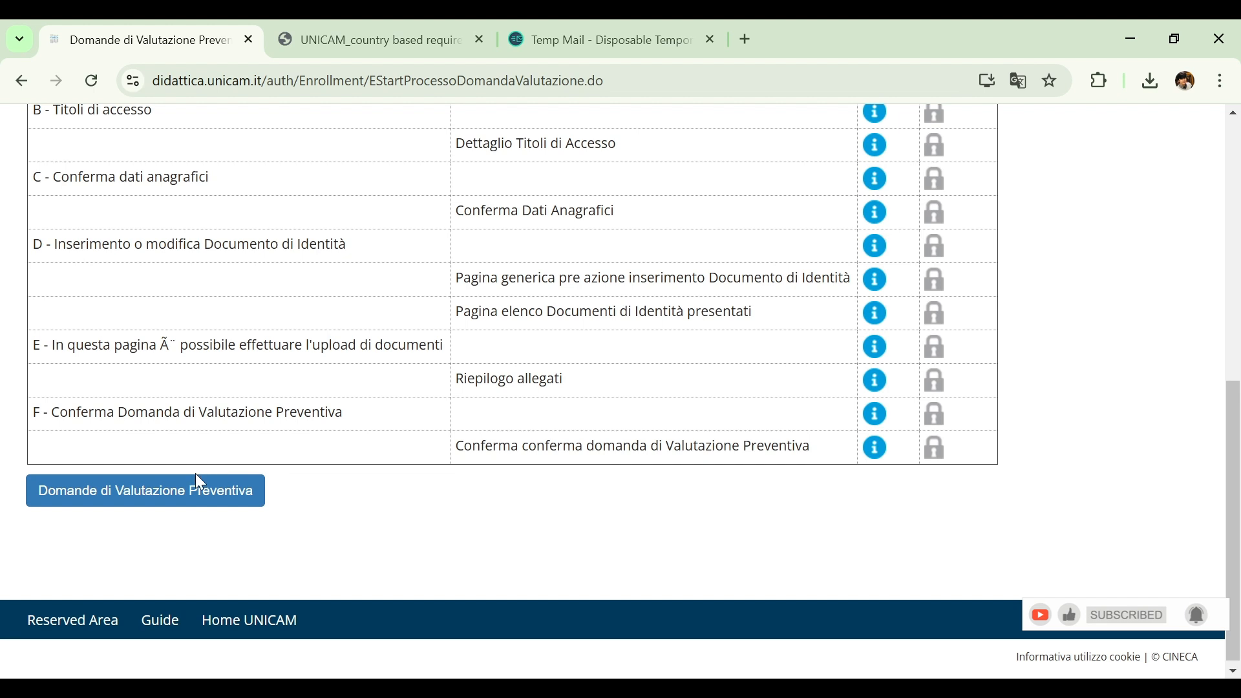
pyautogui.click(190, 492)
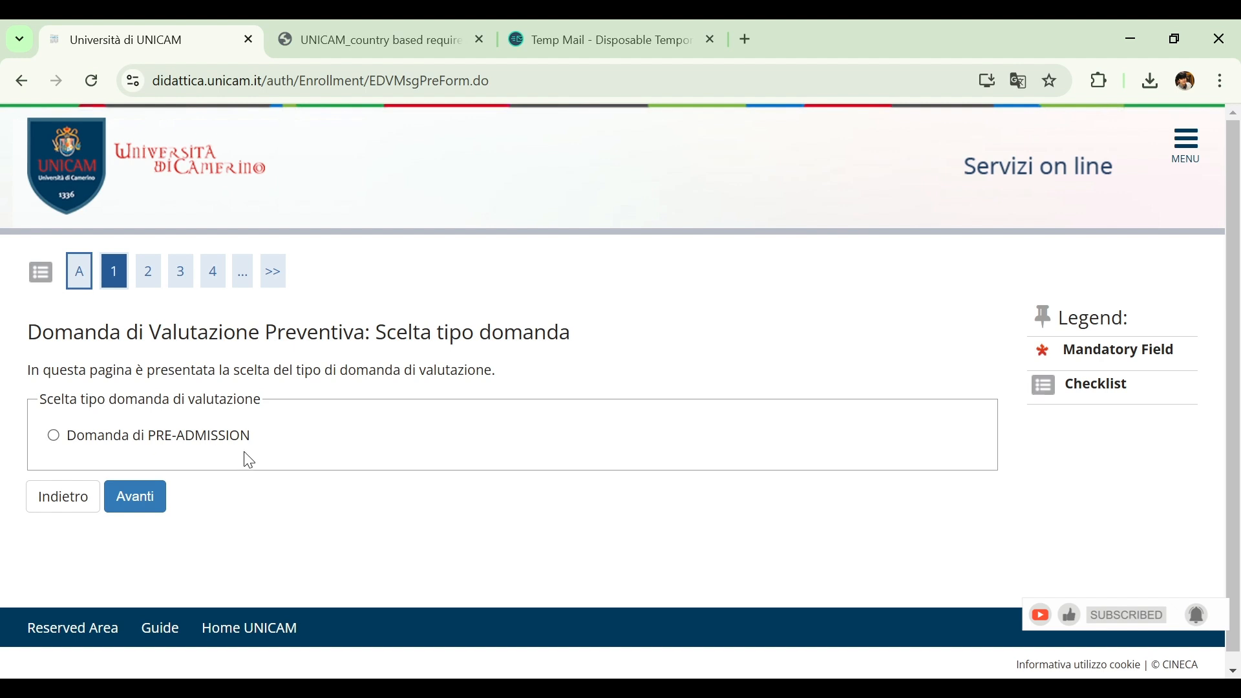
# Choose Domanda di PRE-ADMISSION as the request type and SECOND LEVEL DEGREE as the course type, submitting each choice
pyautogui.click(147, 445)
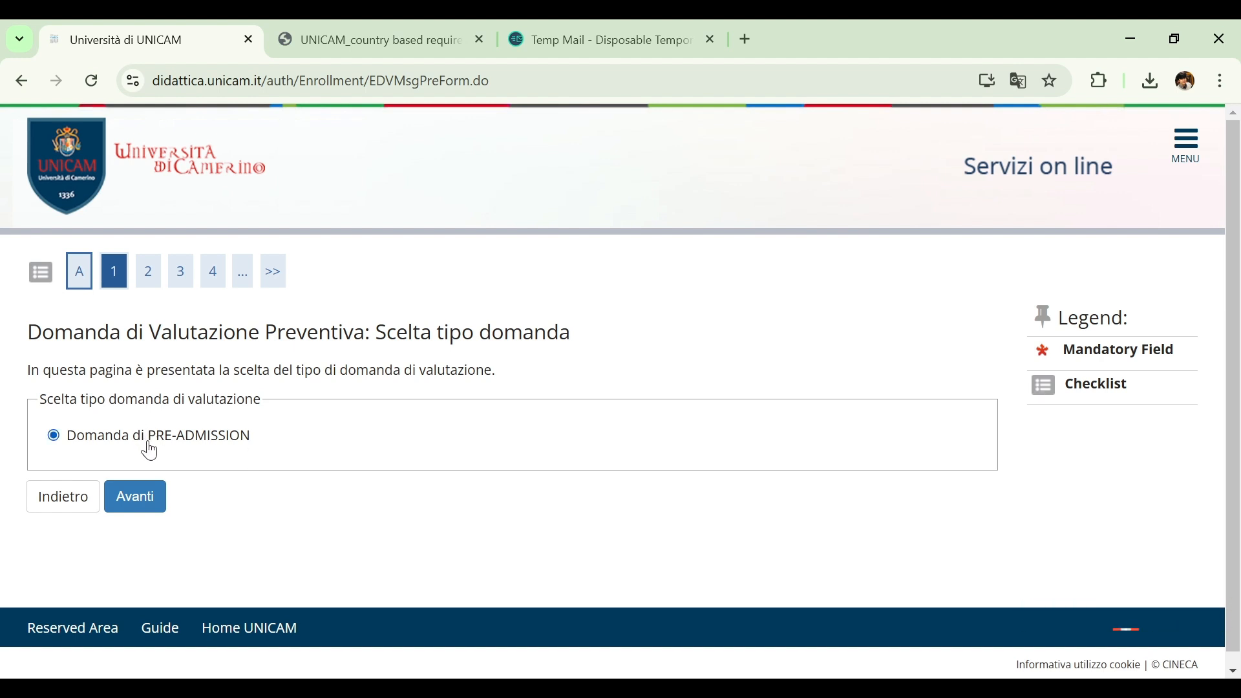
pyautogui.click(137, 498)
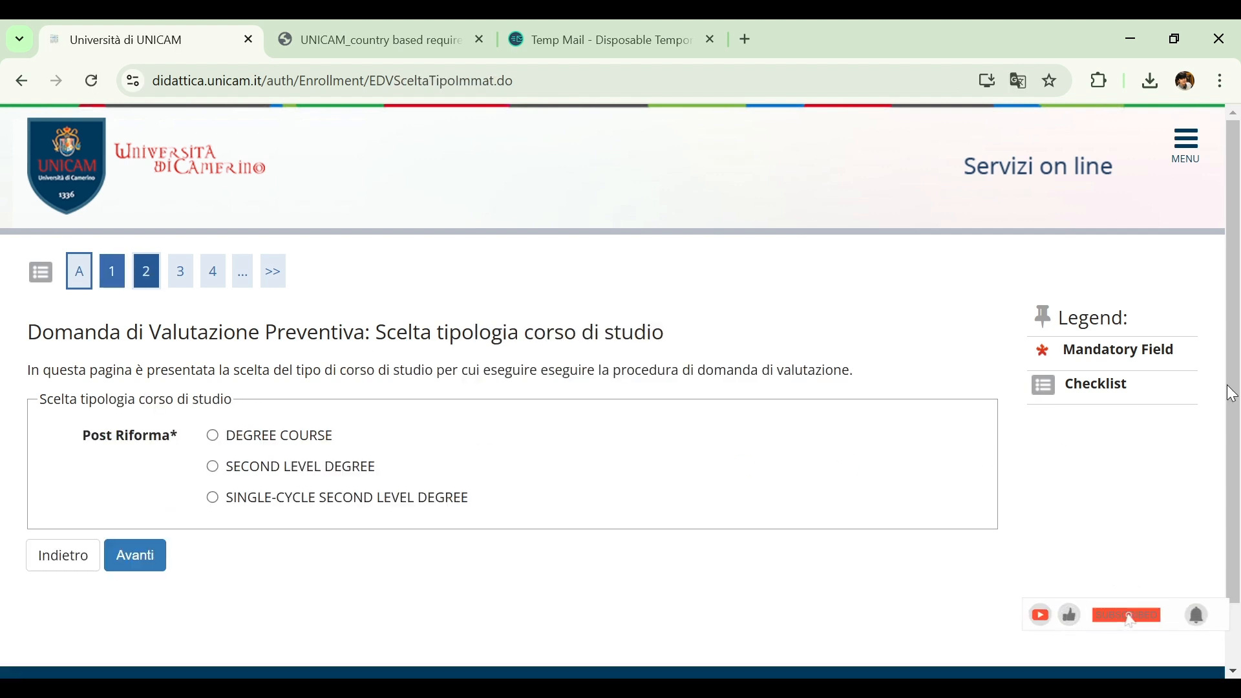
pyautogui.moveTo(1240, 378)
pyautogui.mouseDown()
pyautogui.moveTo(1239, 434)
pyautogui.moveTo(1238, 371)
pyautogui.mouseUp()
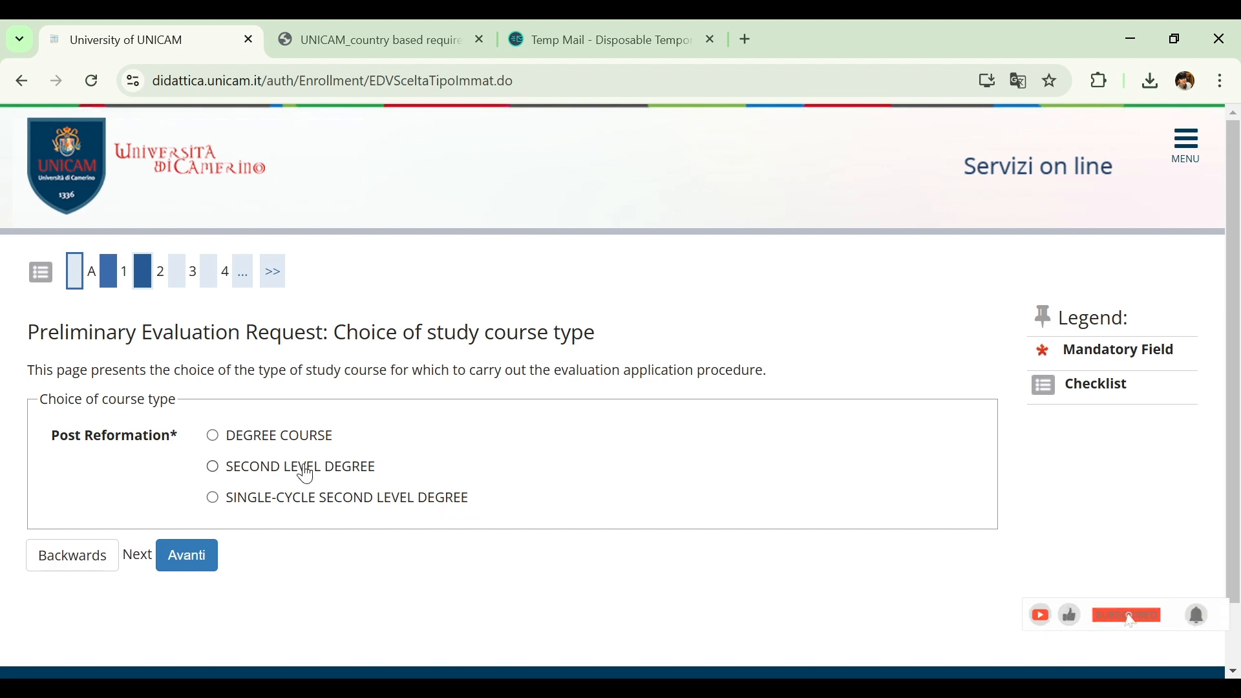
pyautogui.click(214, 469)
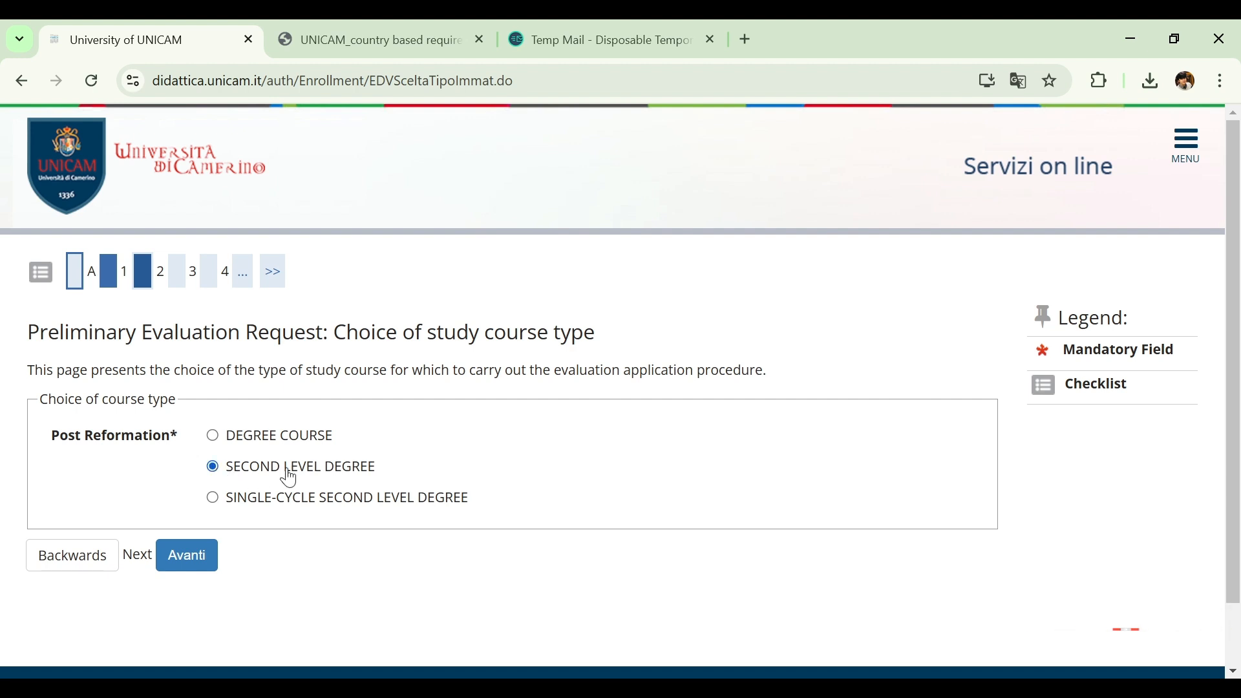
pyautogui.click(185, 559)
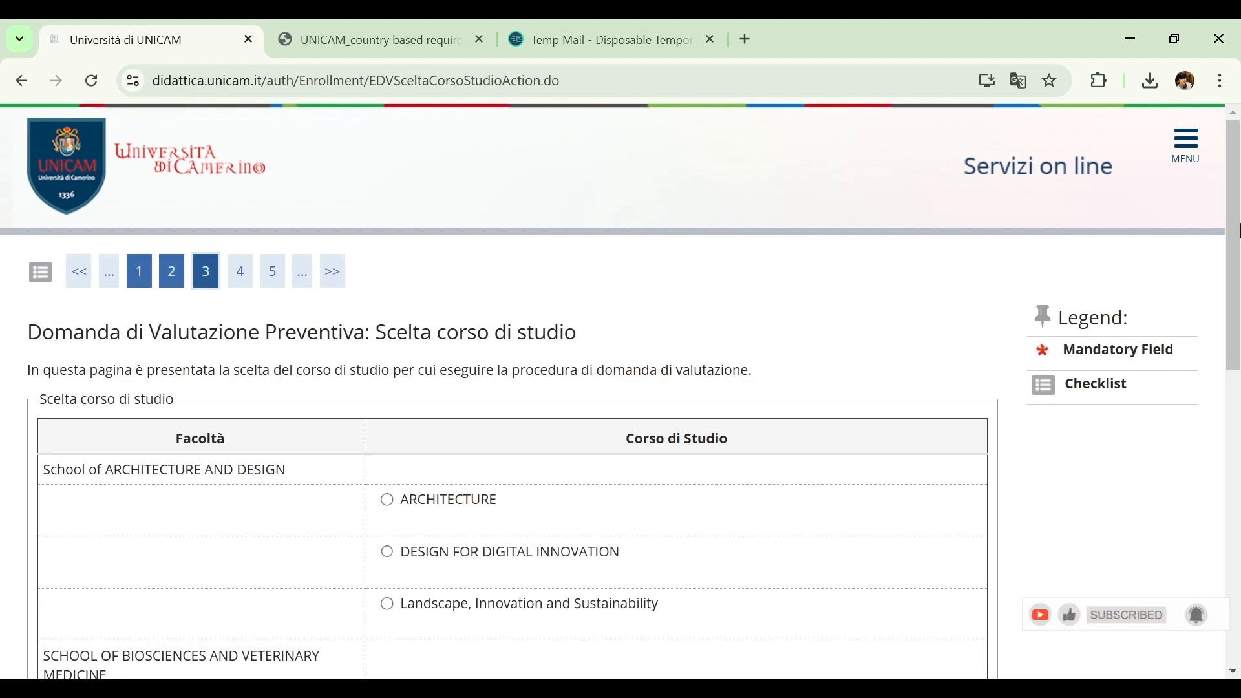
# Choose Biological Sciences under the School of Biosciences and Veterinary Medicine as the study course and submit the choice
pyautogui.moveTo(1237, 229); pyautogui.dragTo(1236, 277)
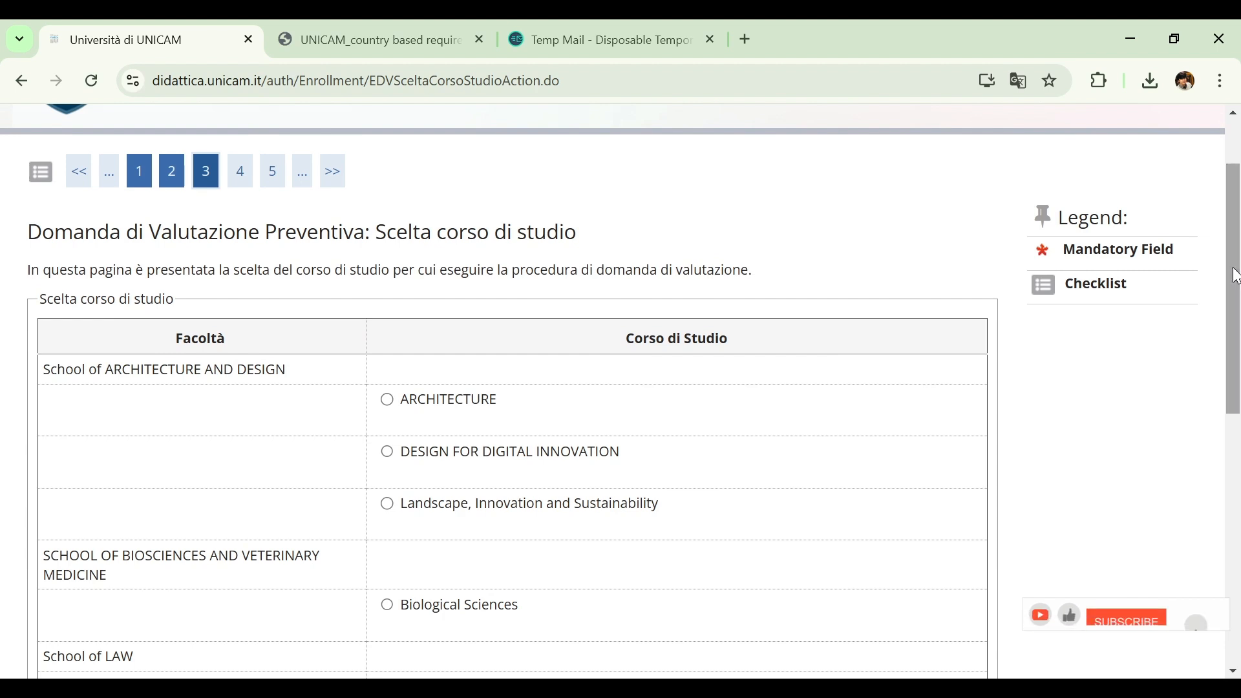
pyautogui.moveTo(1237, 274); pyautogui.dragTo(1238, 443)
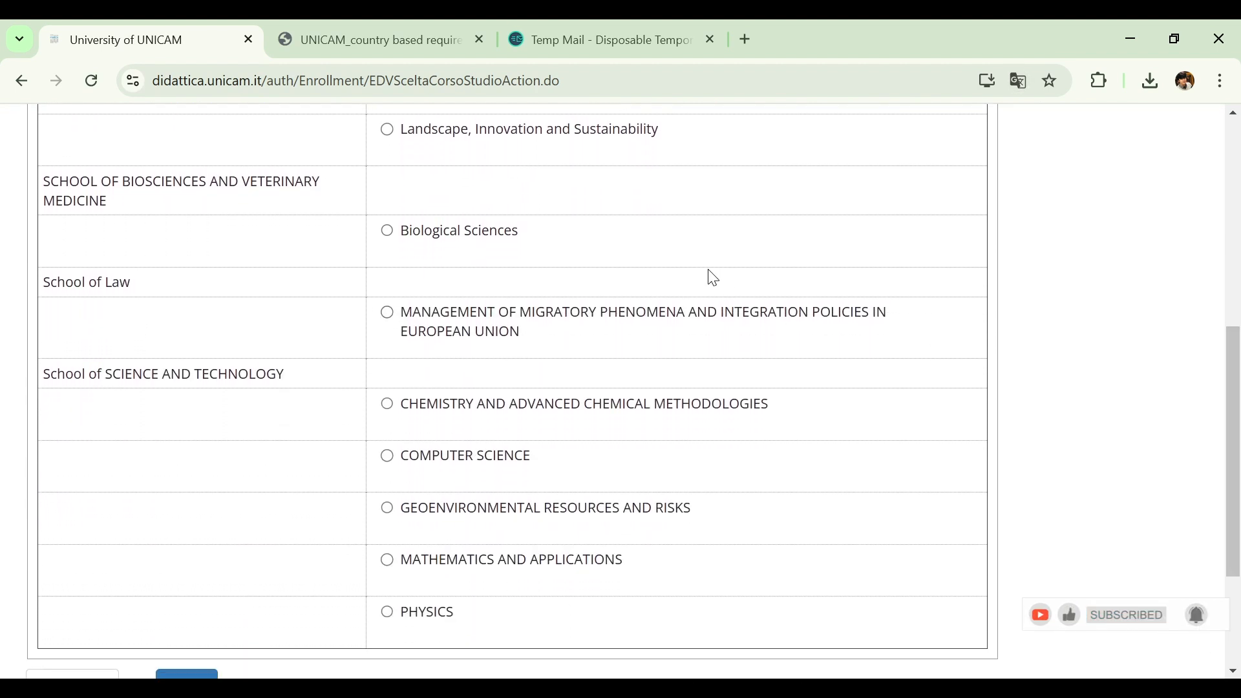
pyautogui.click(404, 233)
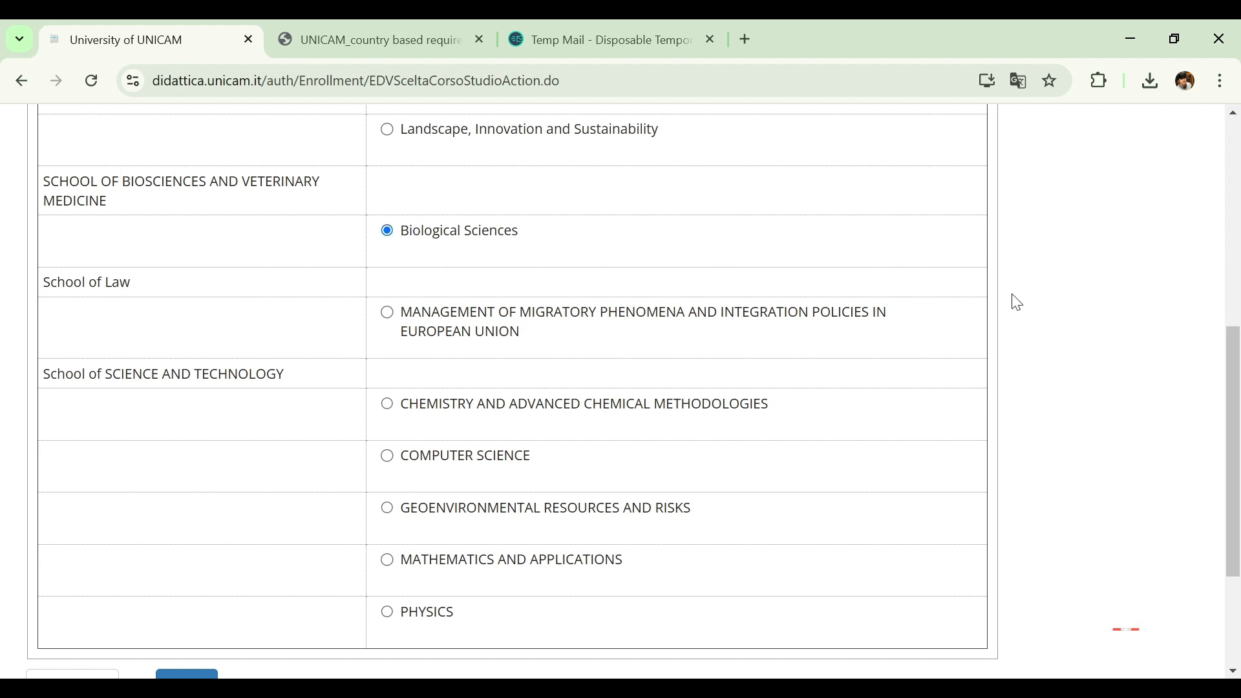
pyautogui.moveTo(1239, 386); pyautogui.dragTo(1237, 472)
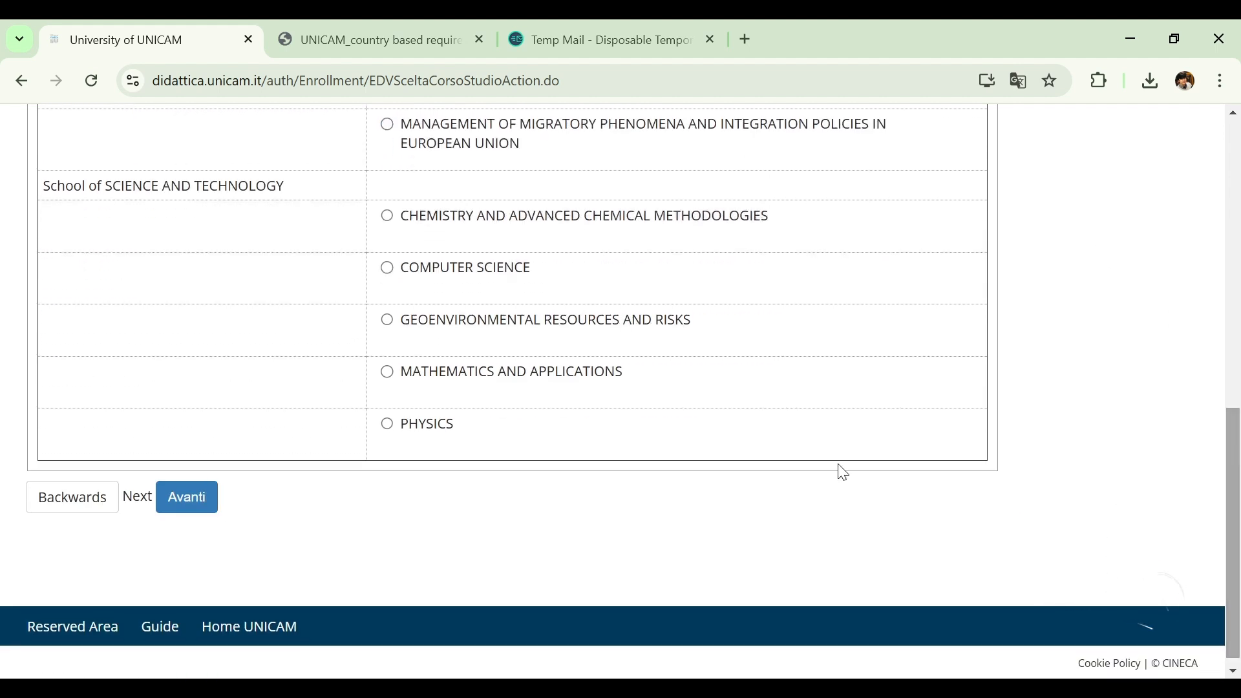
pyautogui.click(188, 509)
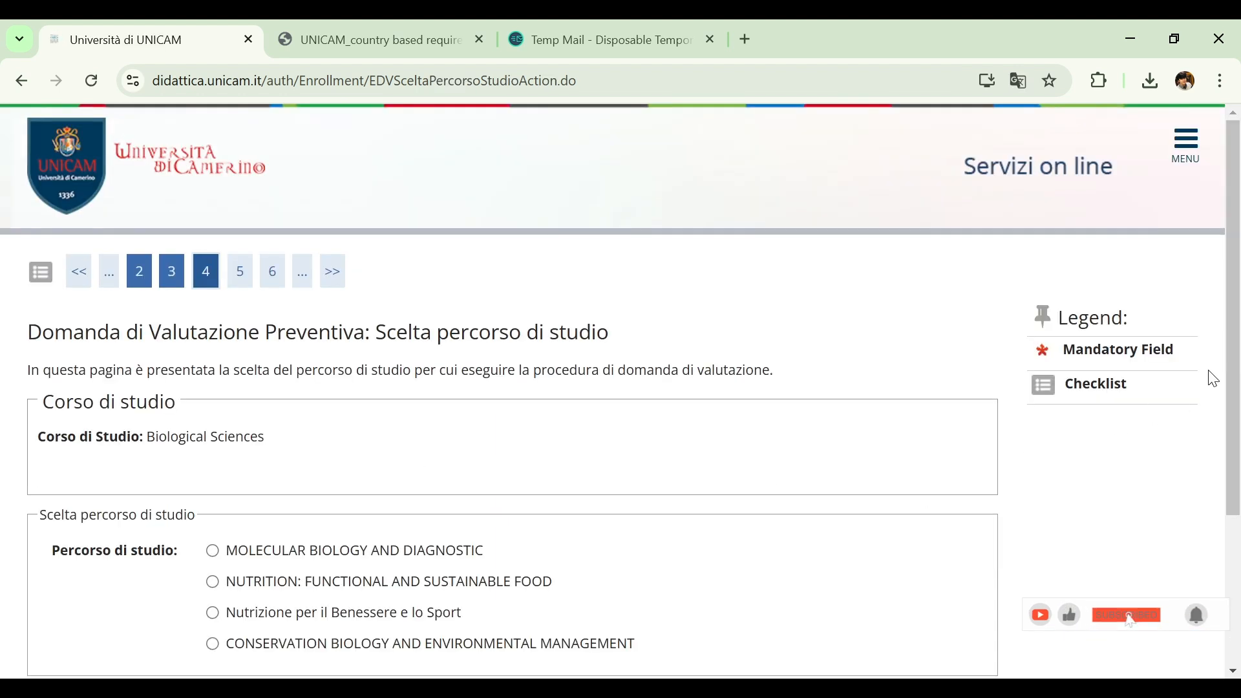
# Choose NUTRITION: FUNCTIONAL AND SUSTAINABLE FOOD as the study path, submit it, and confirm the request's summary page
pyautogui.moveTo(1236, 307); pyautogui.dragTo(1236, 420)
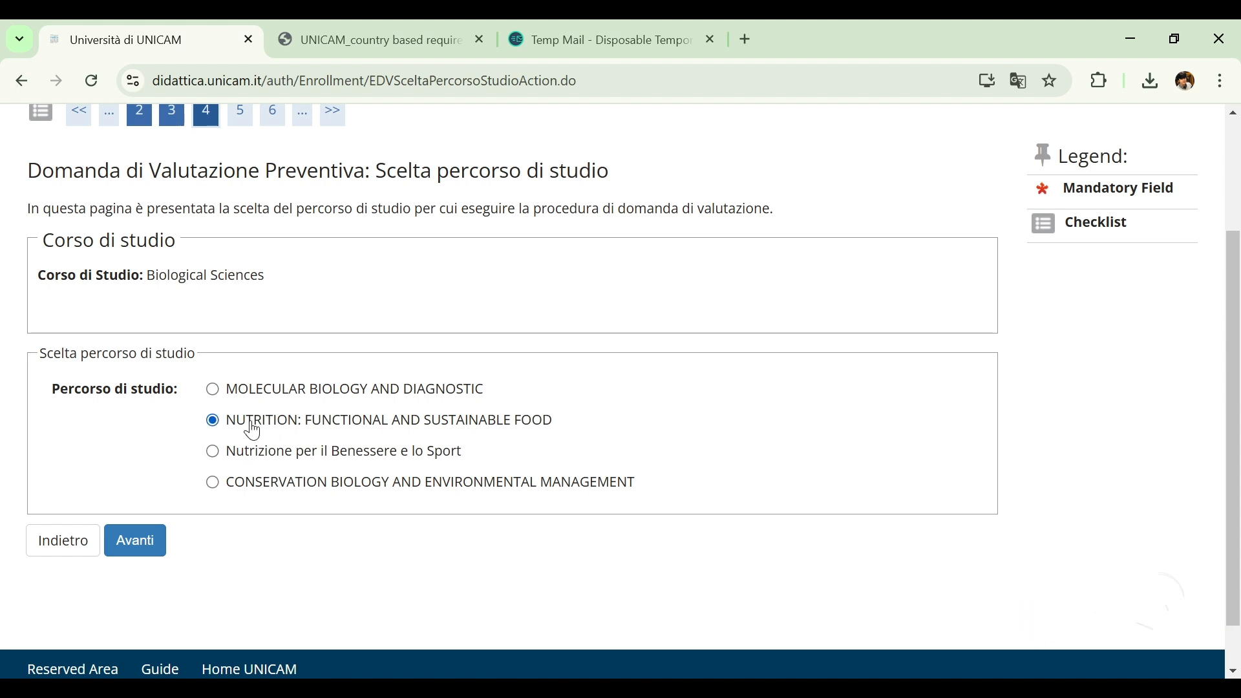
pyautogui.click(154, 546)
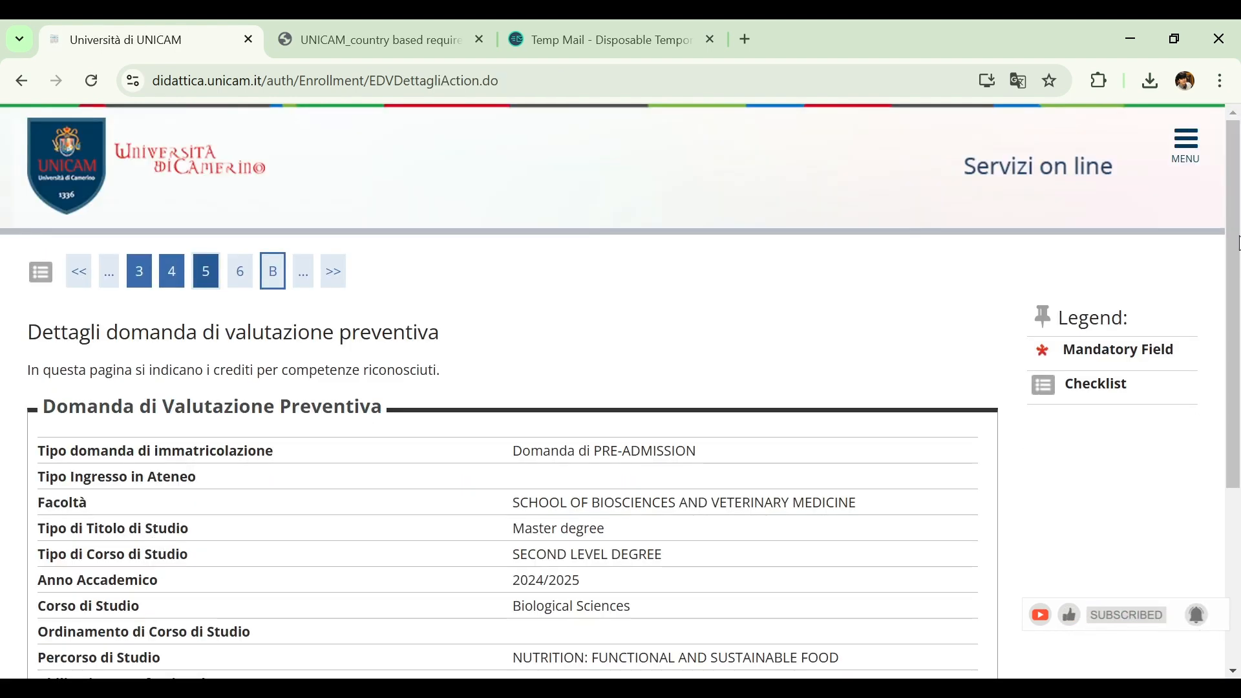
pyautogui.moveTo(1237, 242); pyautogui.dragTo(1226, 396)
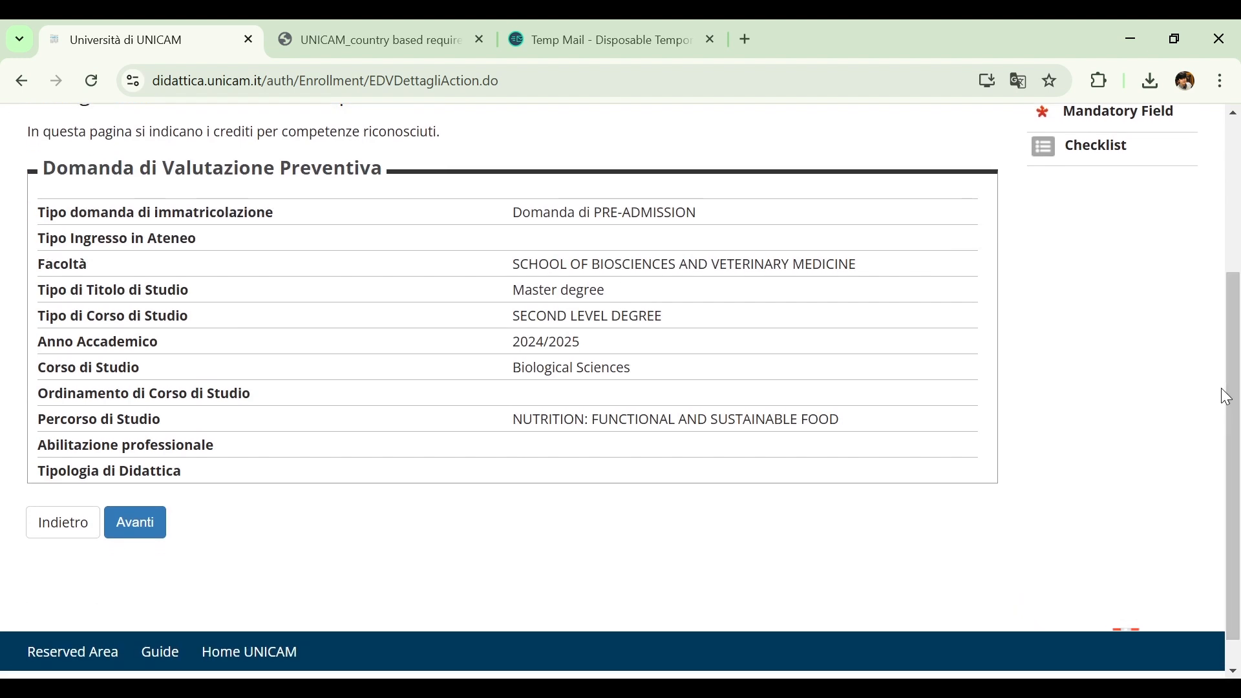
pyautogui.click(144, 537)
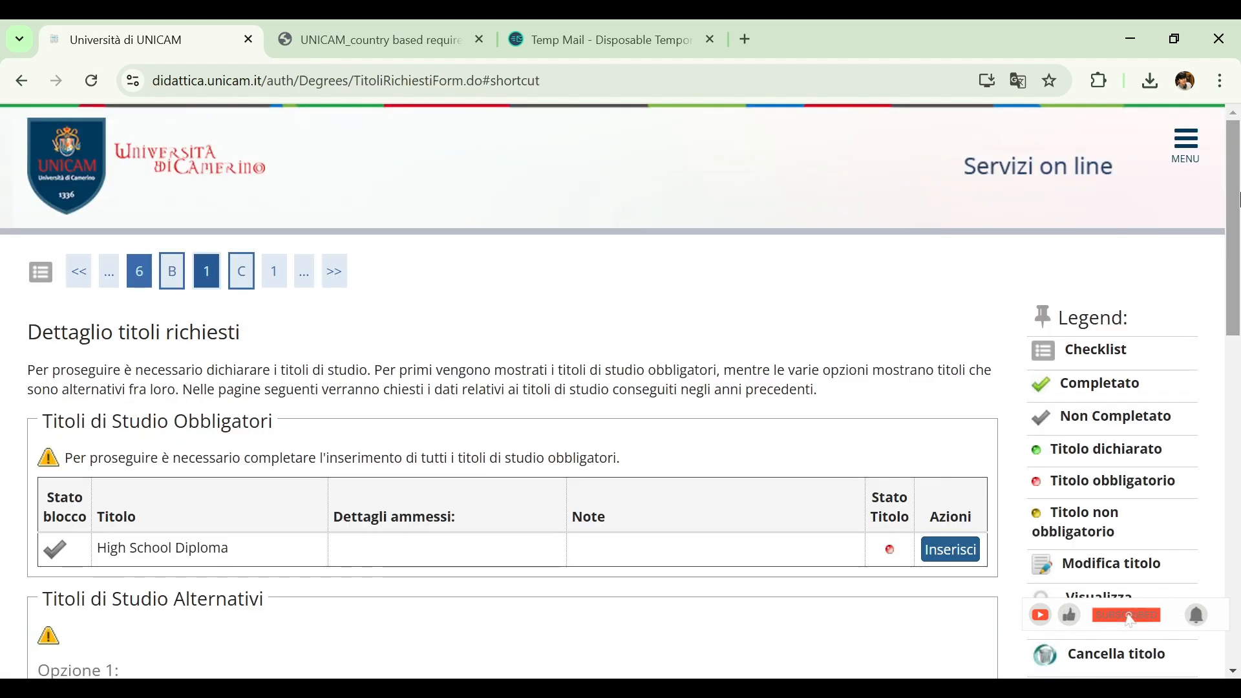
# Start the High School Diploma entry and declare it as an Abroad title obtained from a Foreign Institute, submitting the choices
pyautogui.moveTo(1238, 199); pyautogui.dragTo(1238, 226)
pyautogui.scroll(-2, 464, 346)
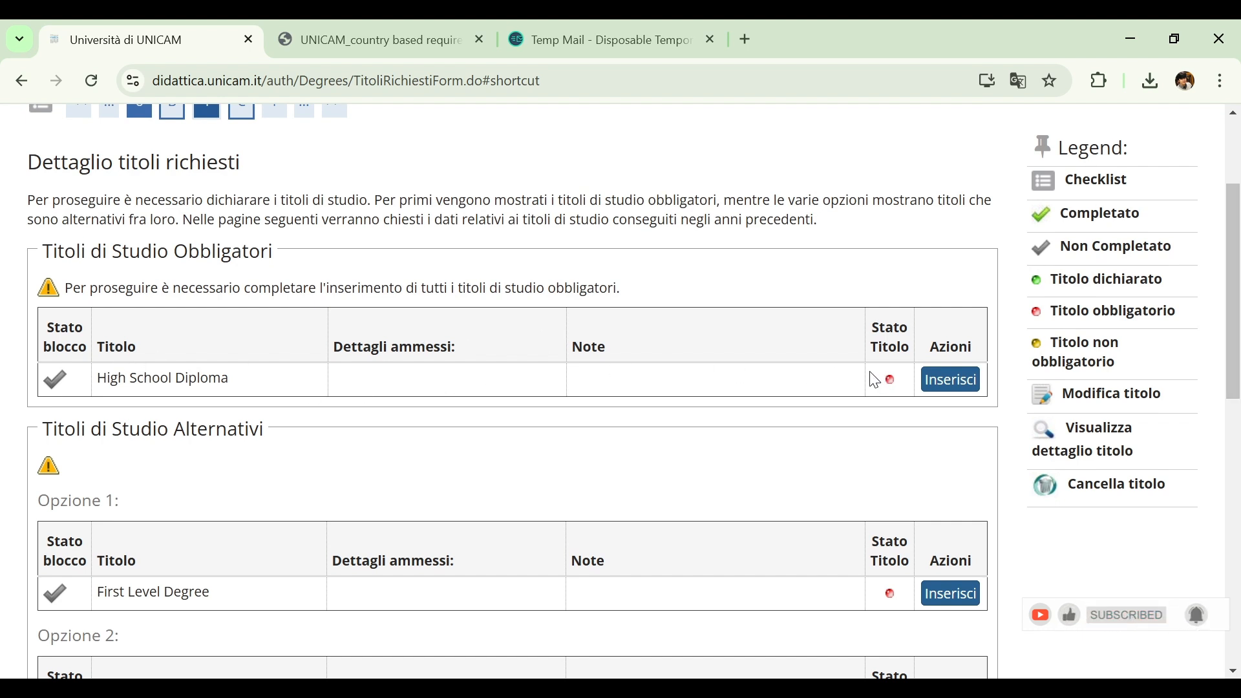
pyautogui.click(944, 388)
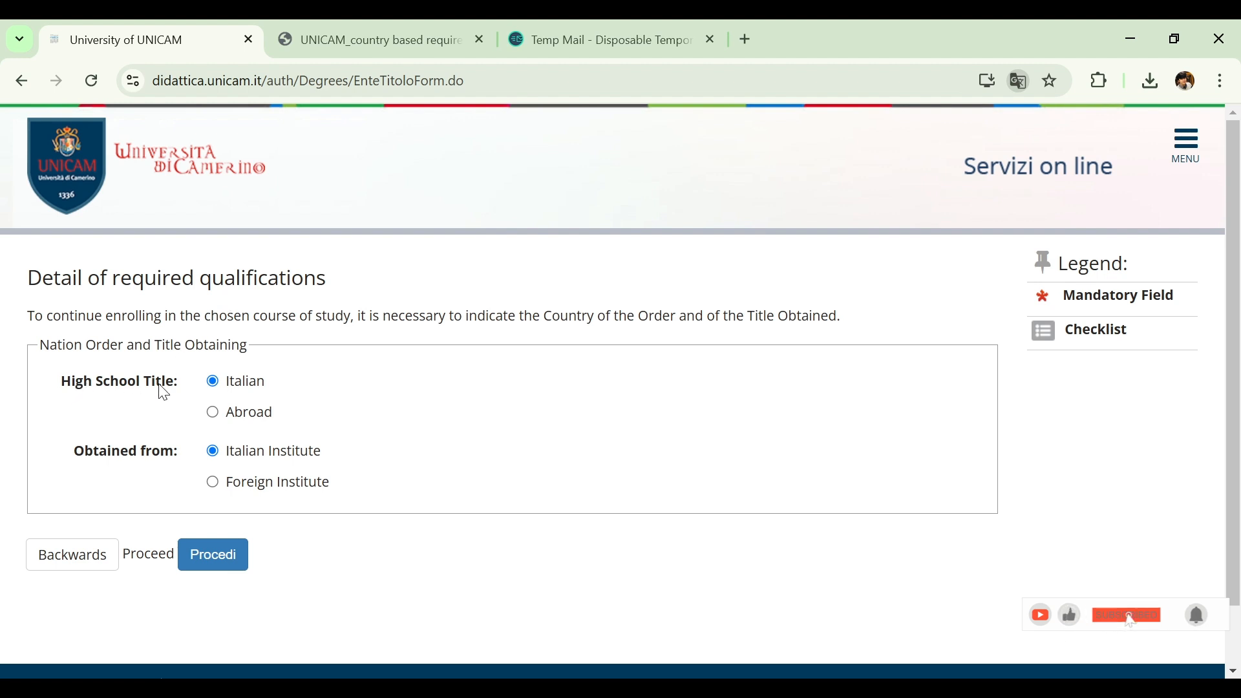
pyautogui.click(240, 416)
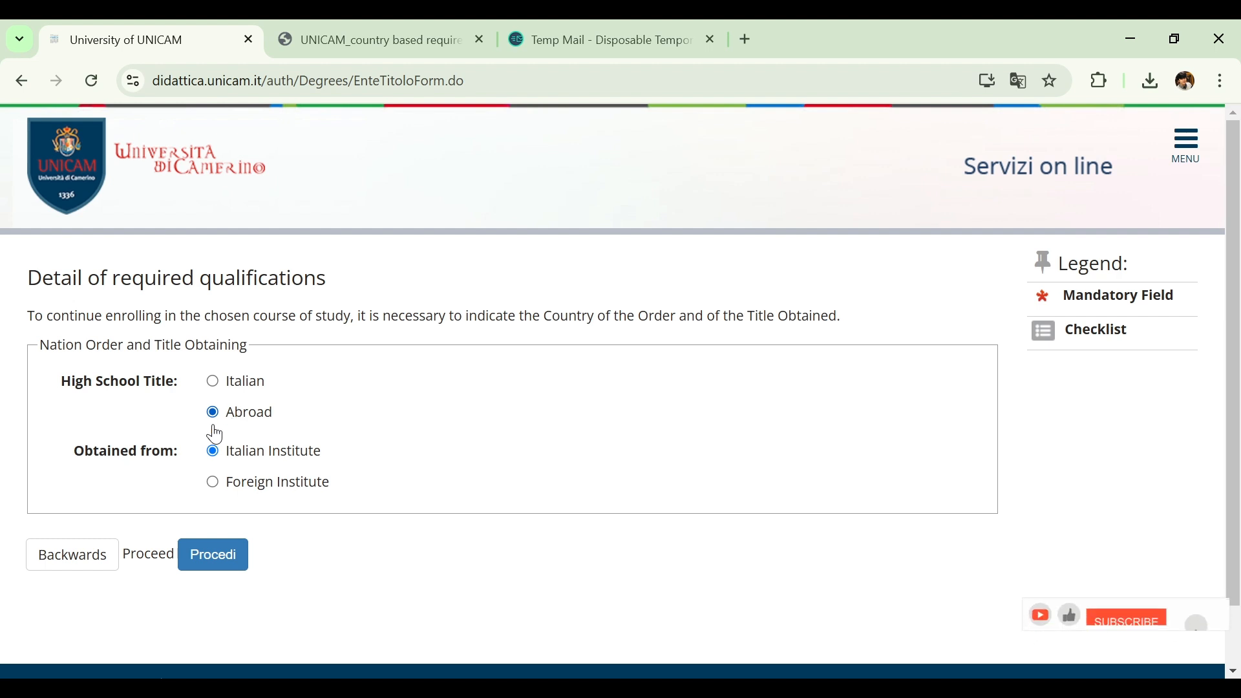
pyautogui.click(253, 494)
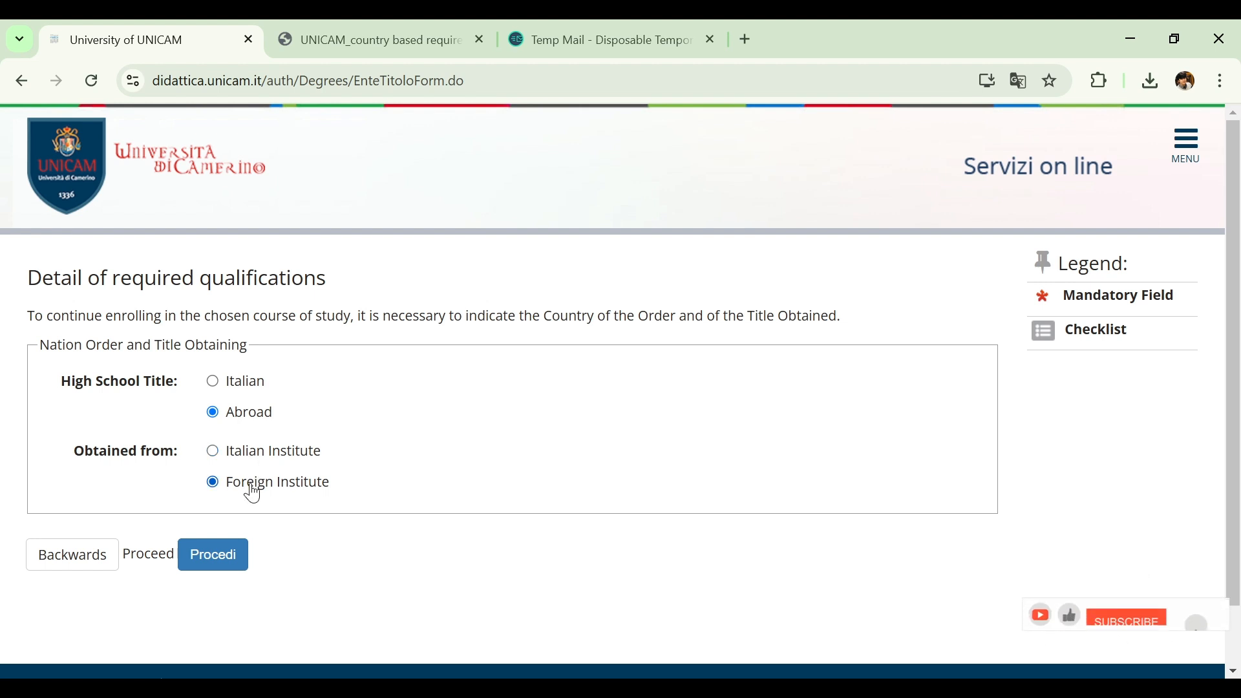
pyautogui.click(222, 567)
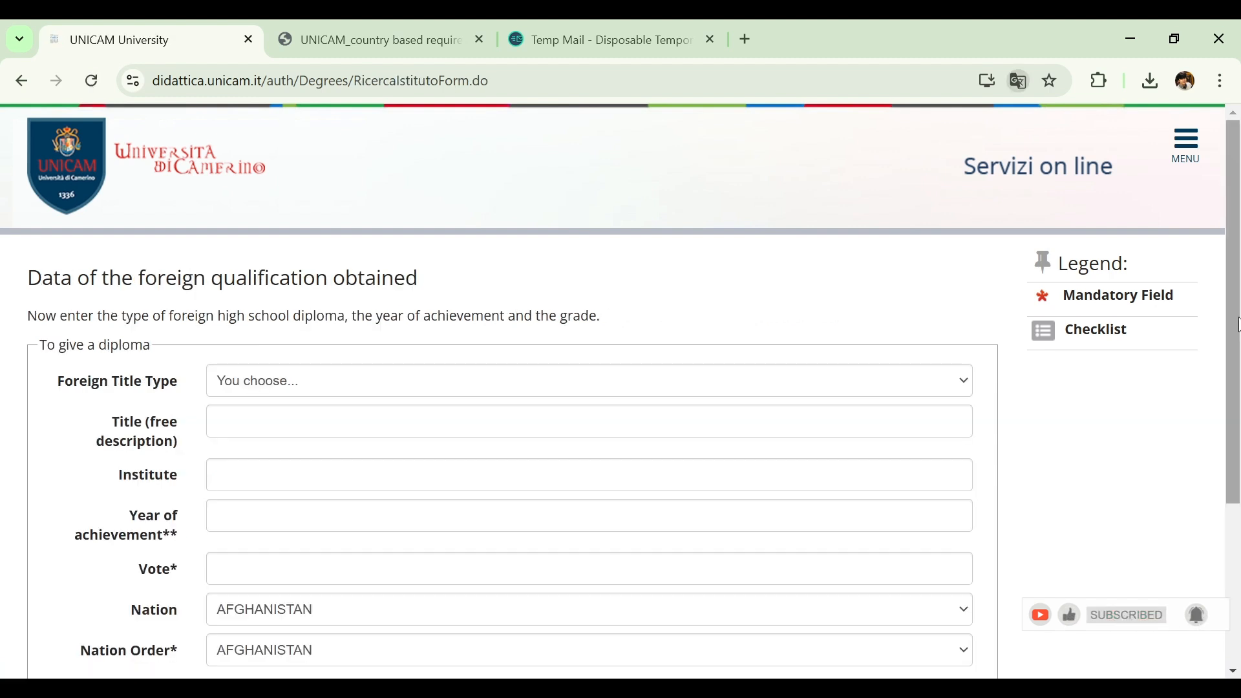
# Enter the diploma as General Certificate of Secondary Education, described as "intermediate/ High school certificate", with "city school" as the institute
pyautogui.scroll(-3, 1238, 445)
pyautogui.scroll(1, 1238, 445)
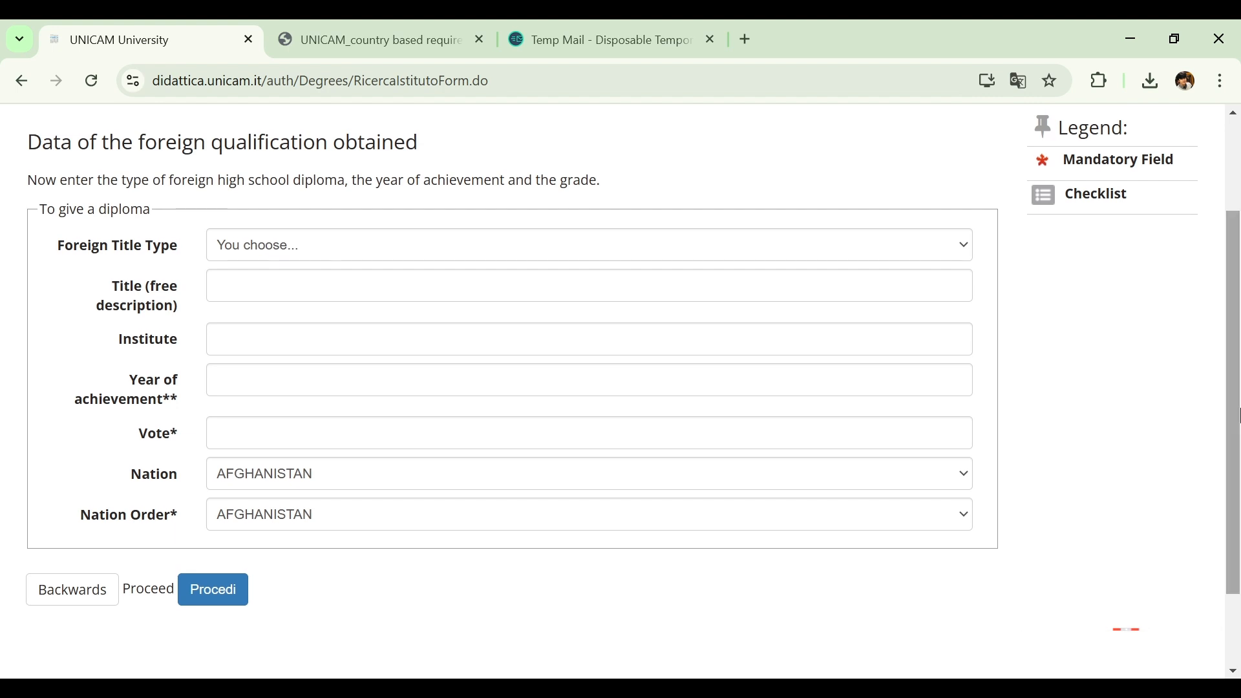
pyautogui.click(429, 259)
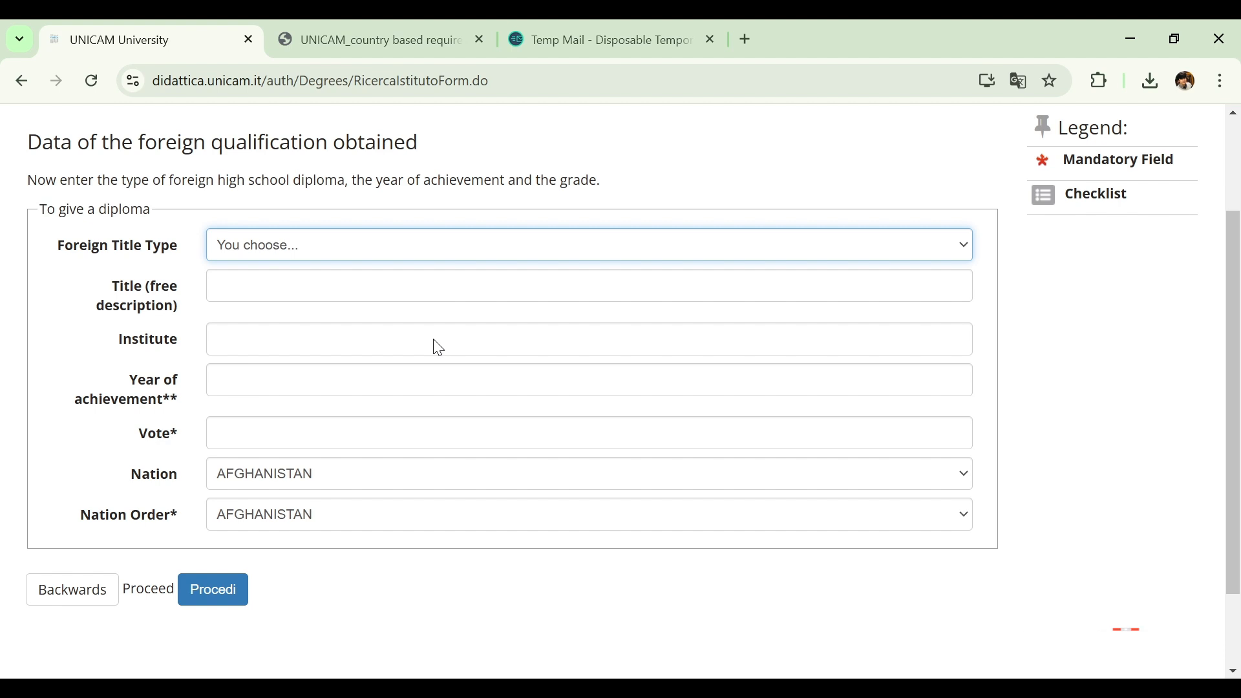
pyautogui.click(433, 301)
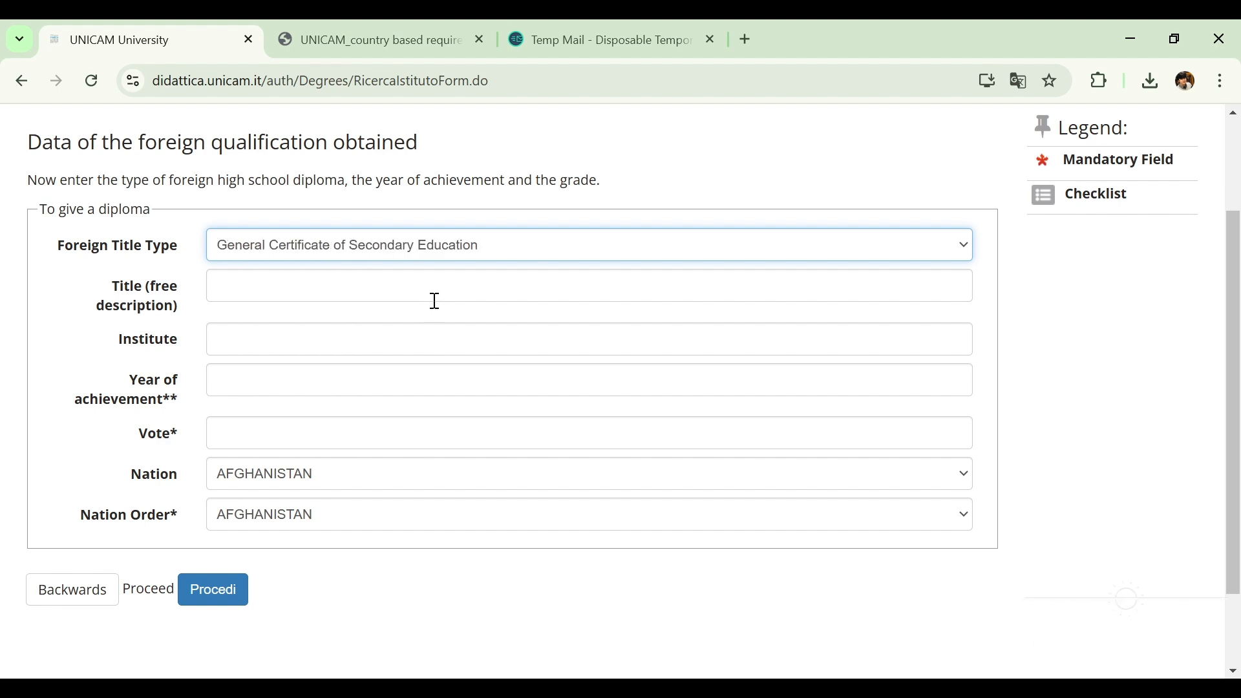
pyautogui.click(352, 290)
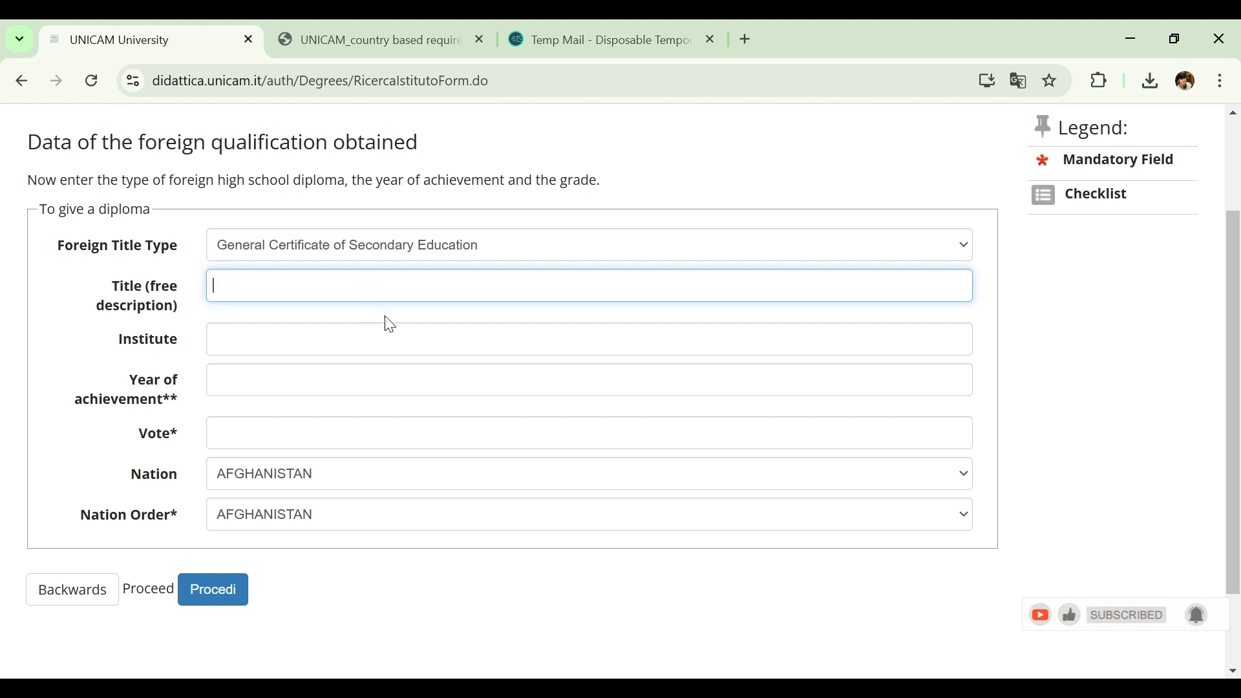
pyautogui.click(411, 360)
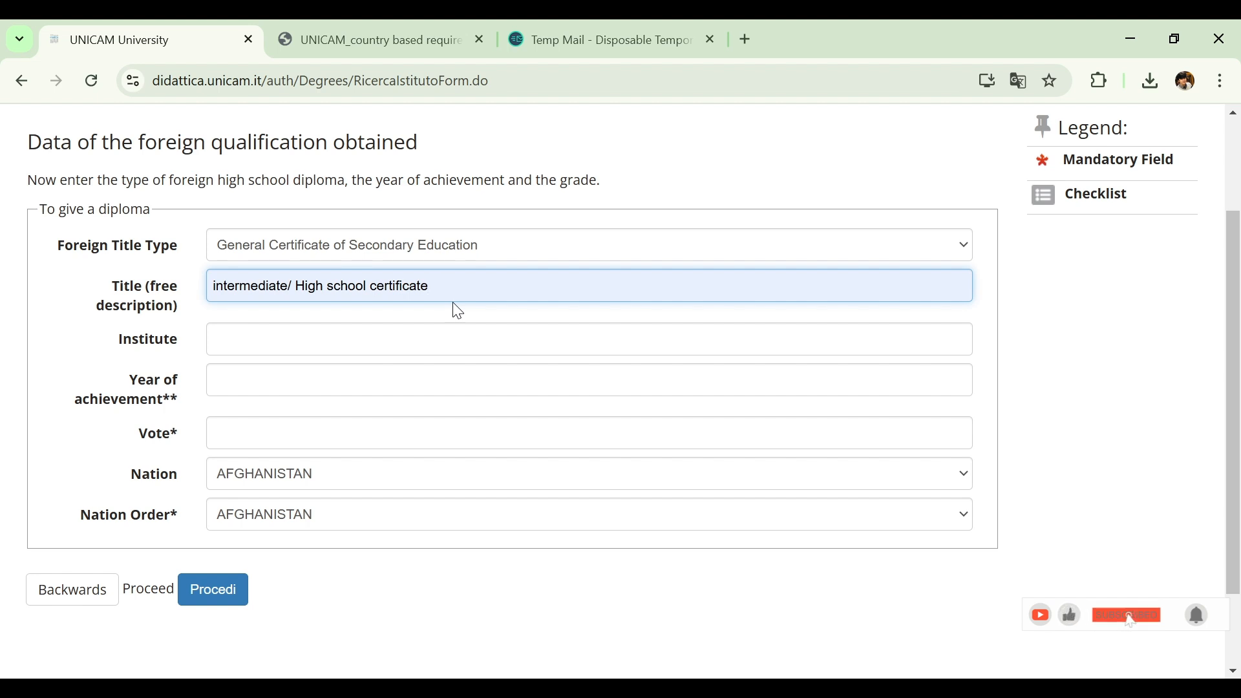
pyautogui.click(231, 348)
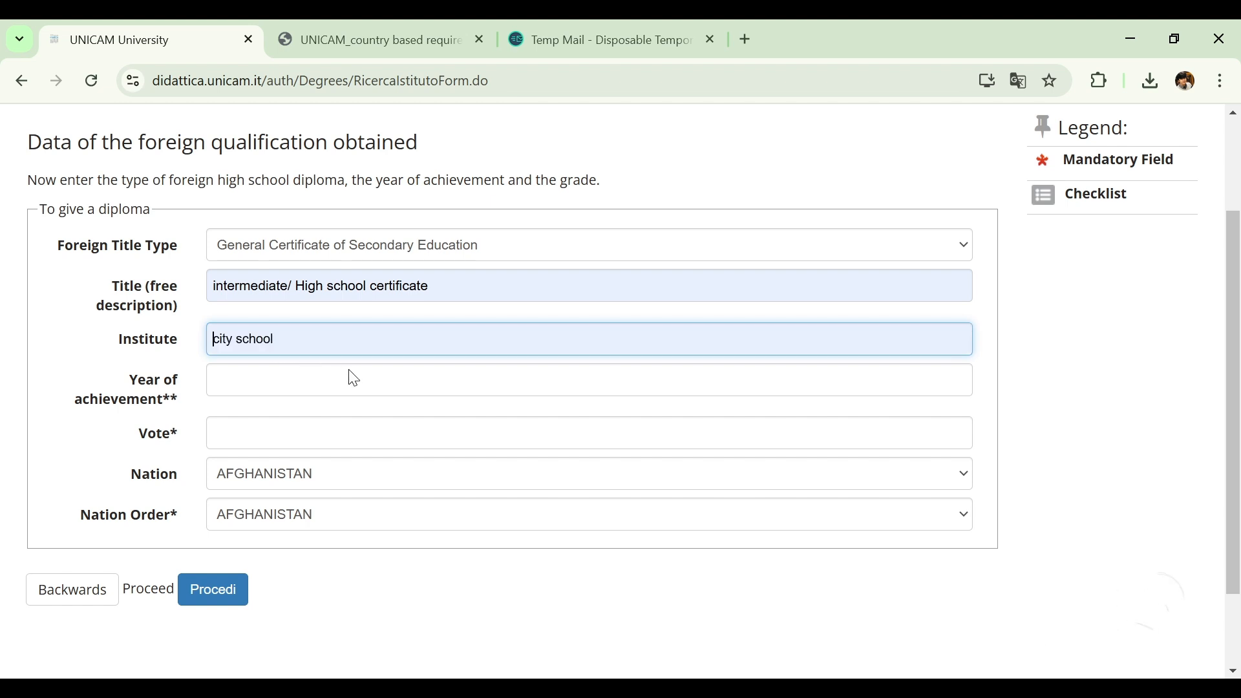
pyautogui.click(362, 391)
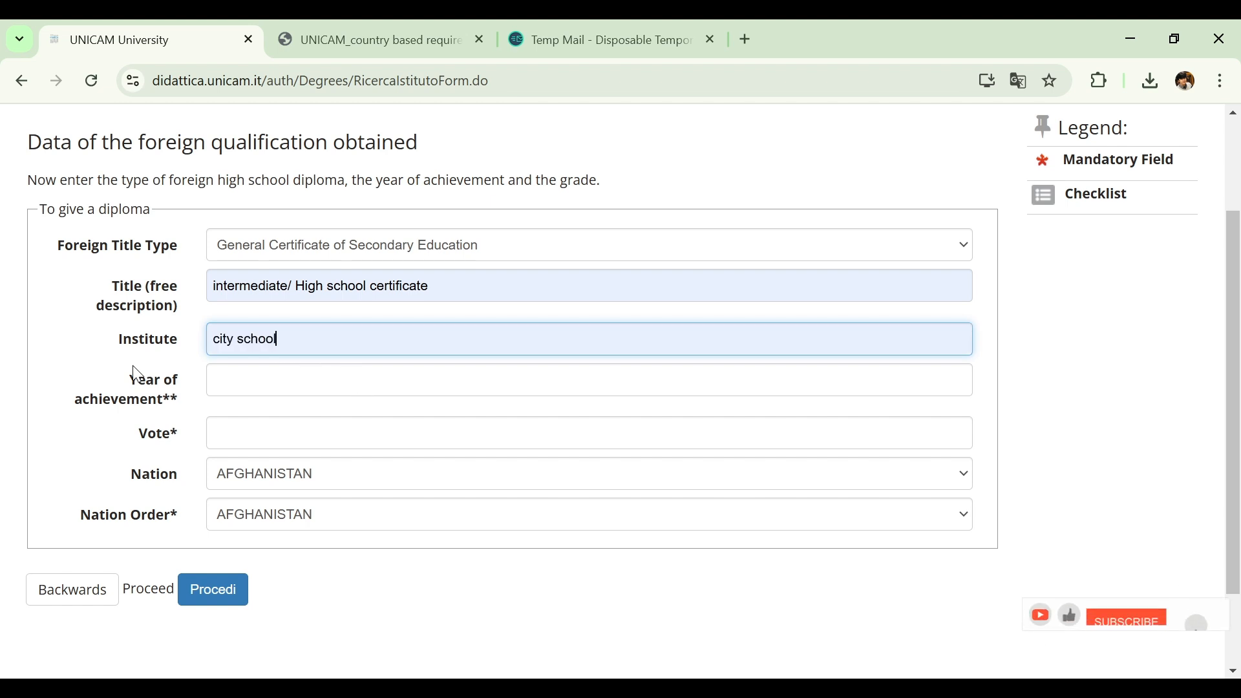
# Set the diploma's year of achievement to 2015 and its Vote to A
pyautogui.click(298, 379)
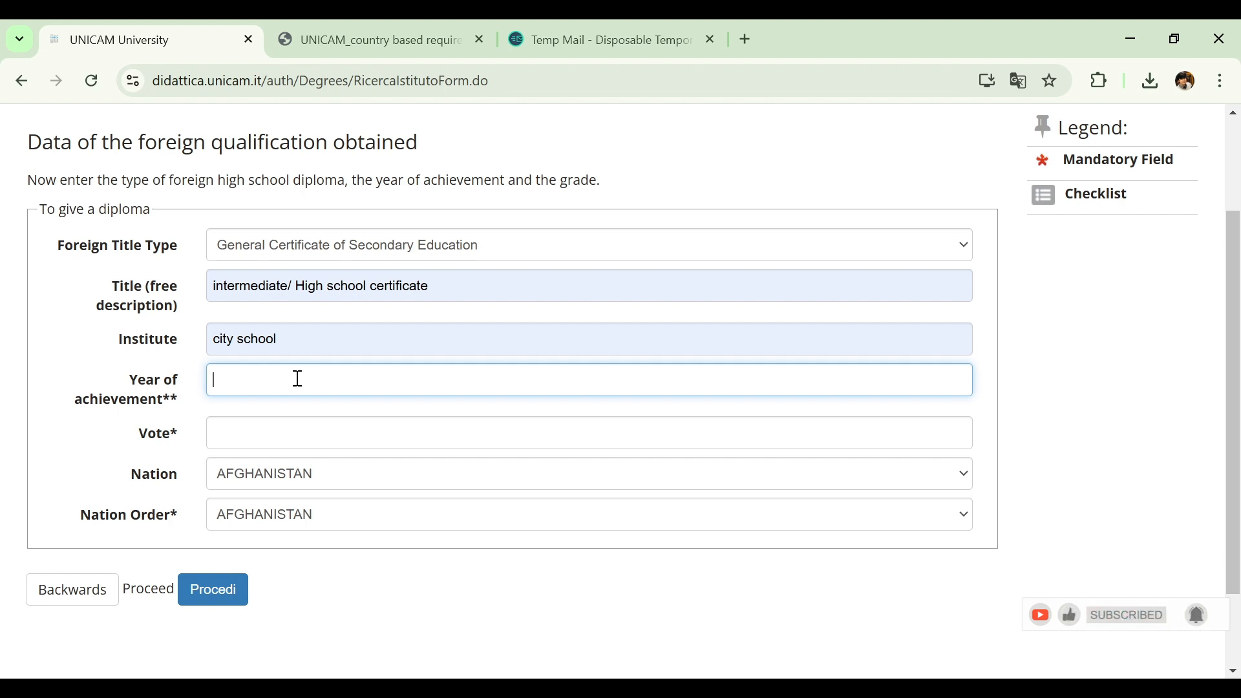
pyautogui.click(378, 435)
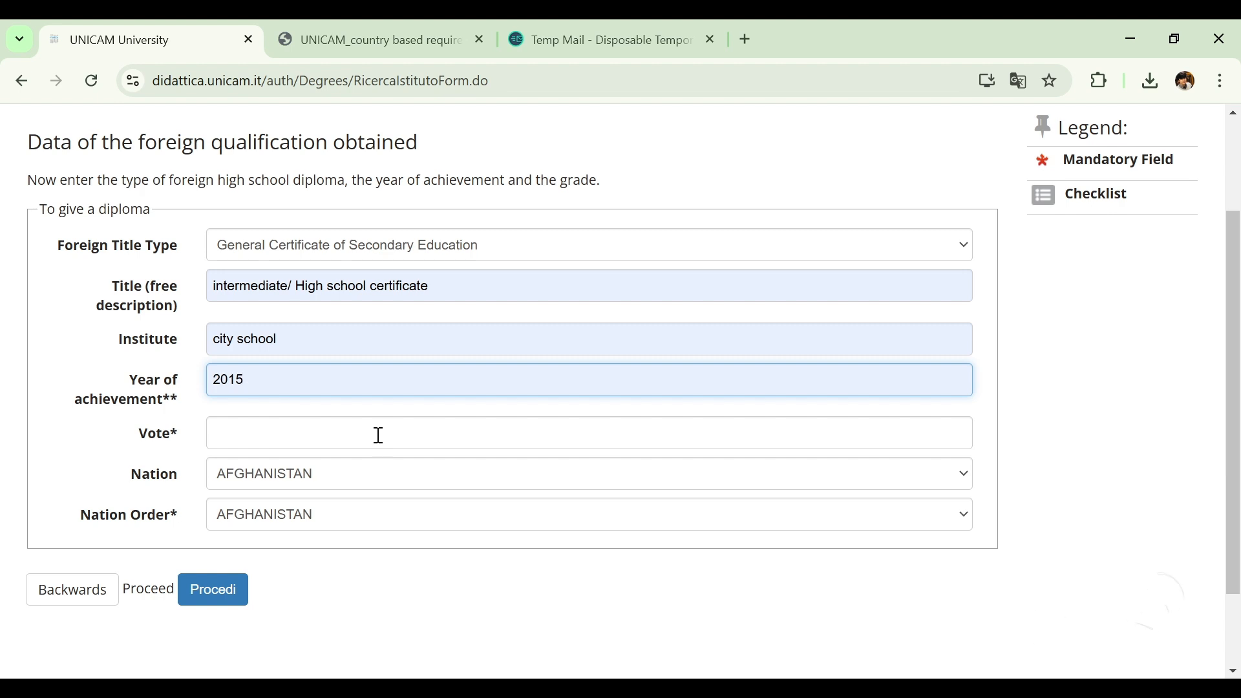
pyautogui.click(268, 421)
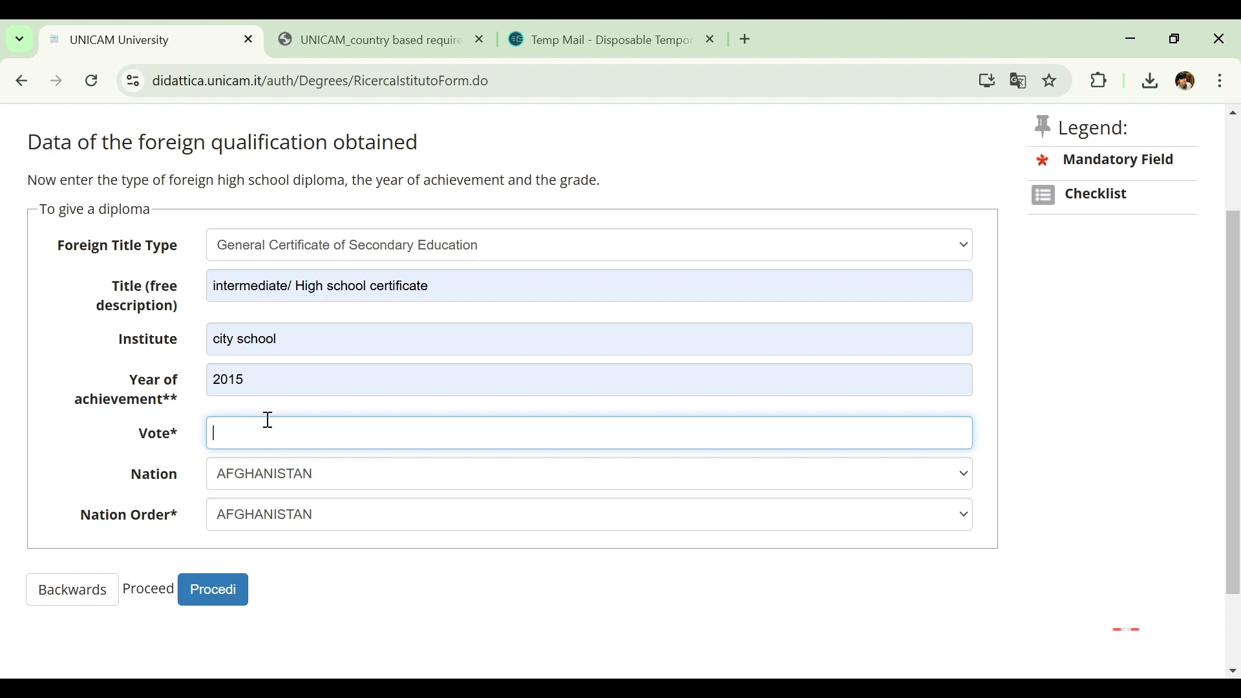
pyautogui.write('A')
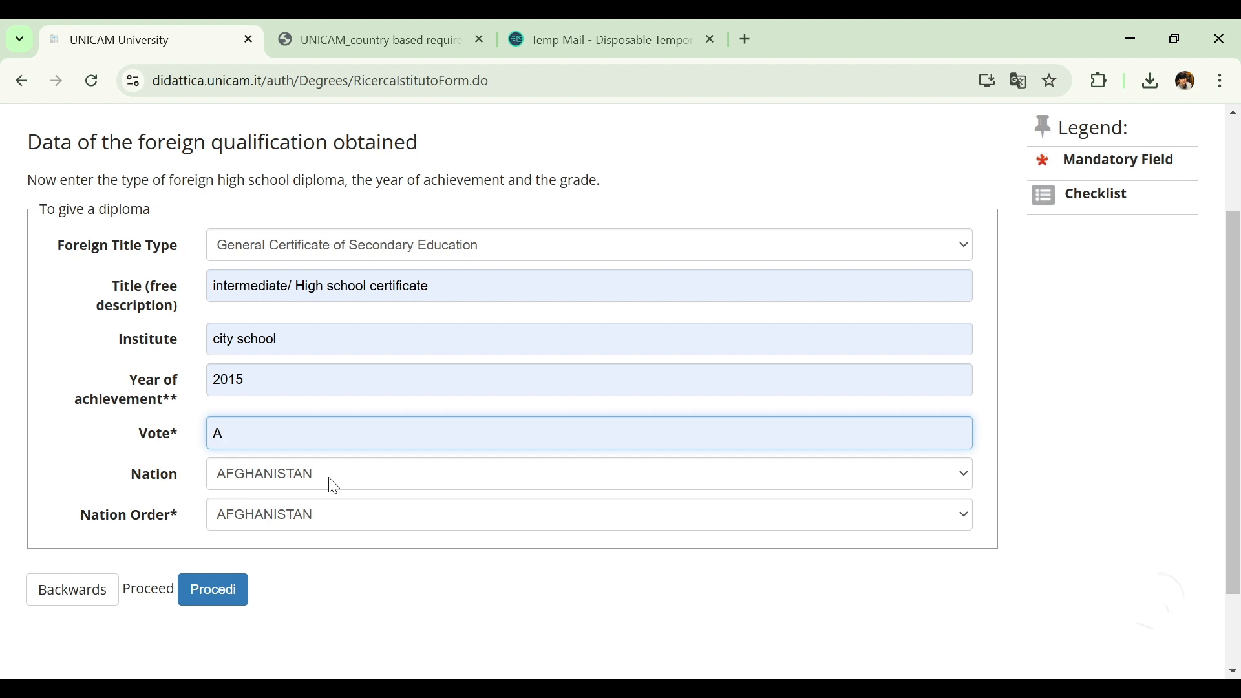
# Set both Nation and Nation Order of the diploma to Pakistan and submit the qualification data
pyautogui.click(329, 478)
pyautogui.press('p')
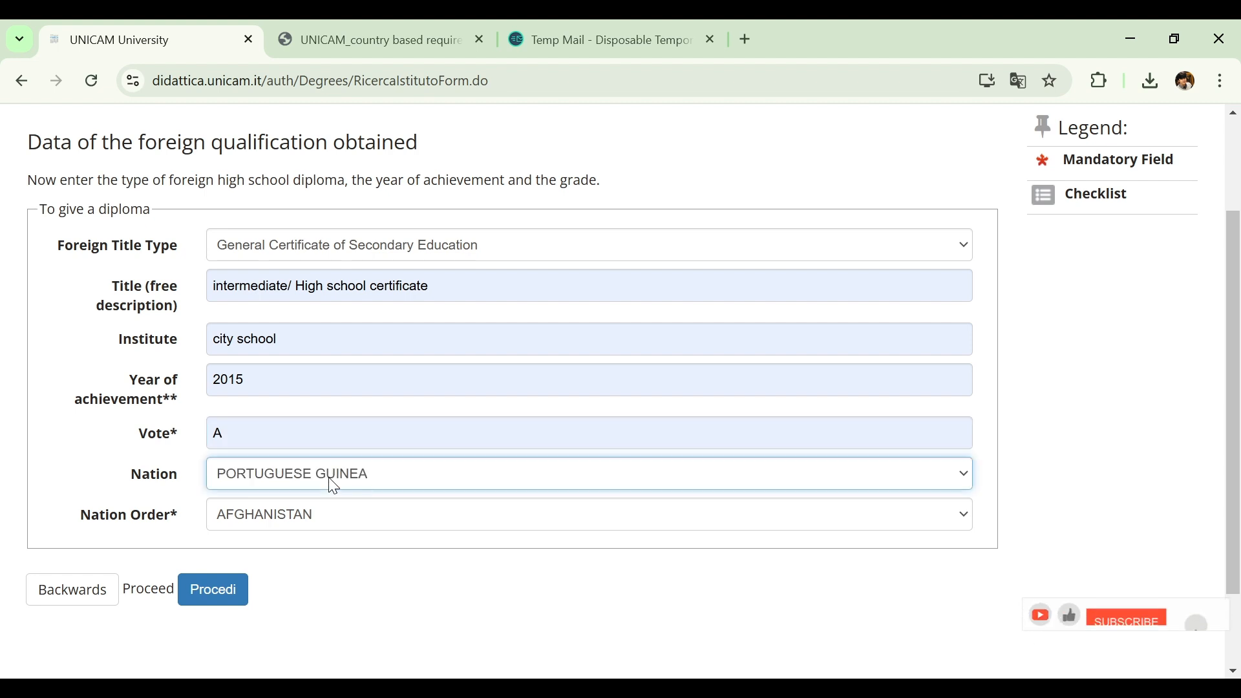
pyautogui.press('a')
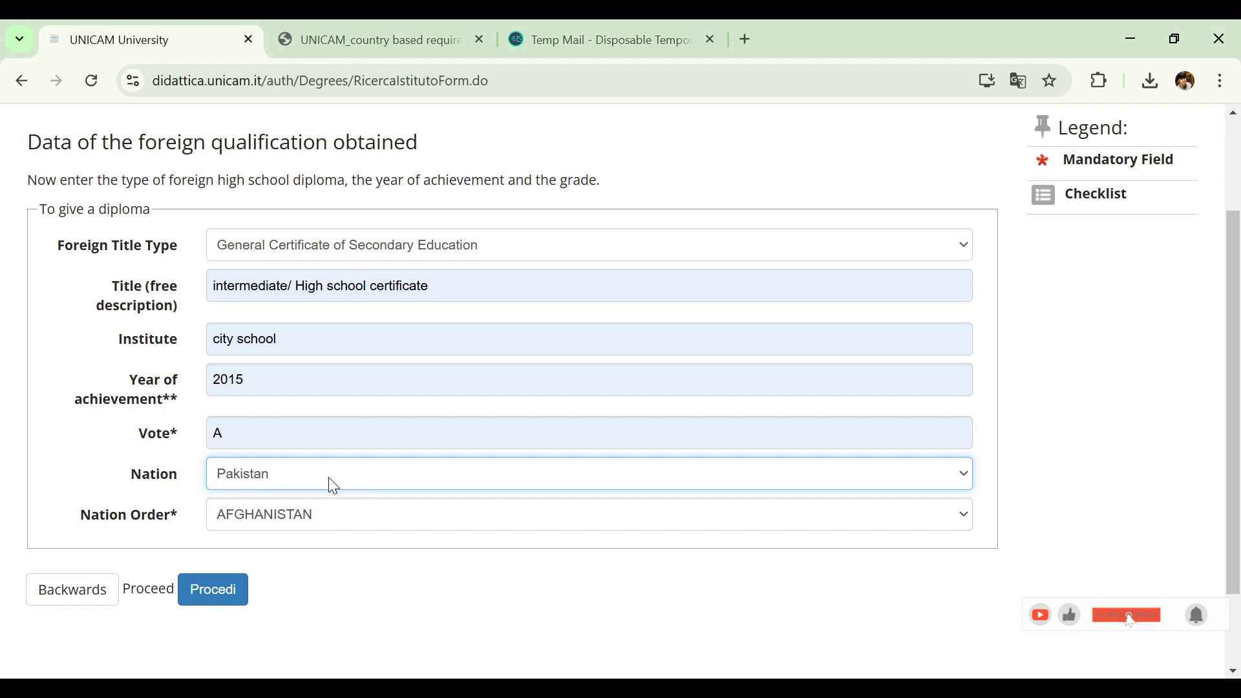
pyautogui.click(335, 517)
pyautogui.press('p')
pyautogui.press('a')
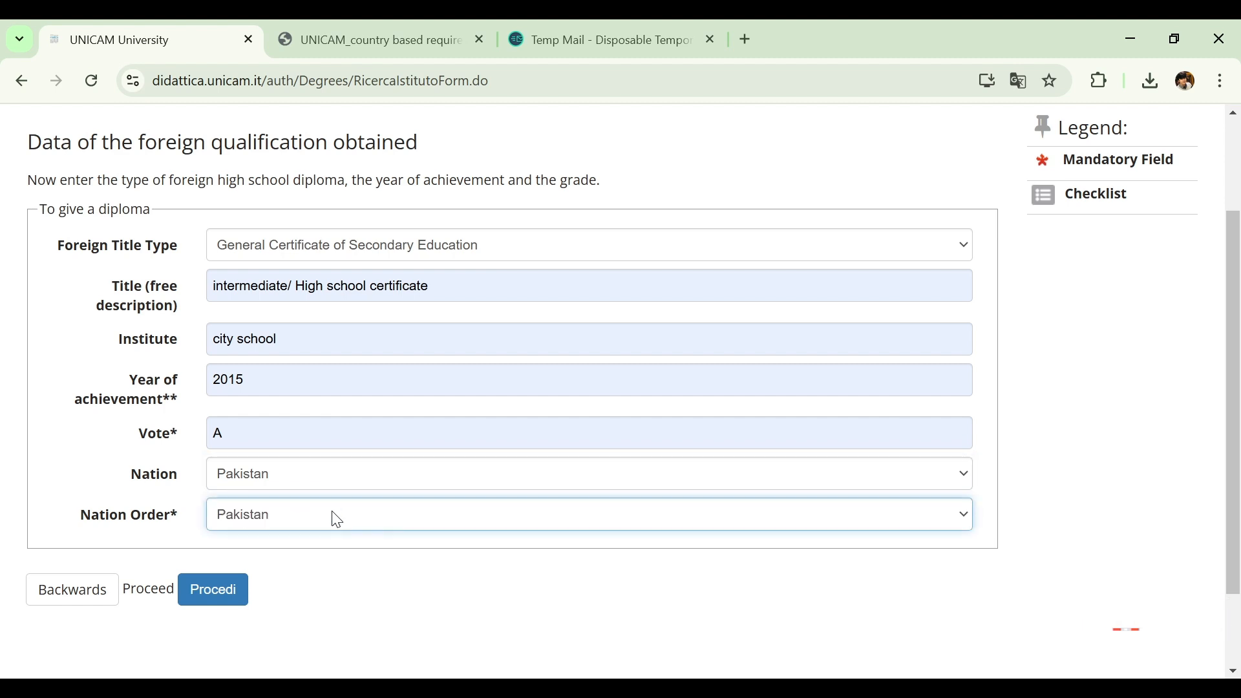
pyautogui.click(241, 593)
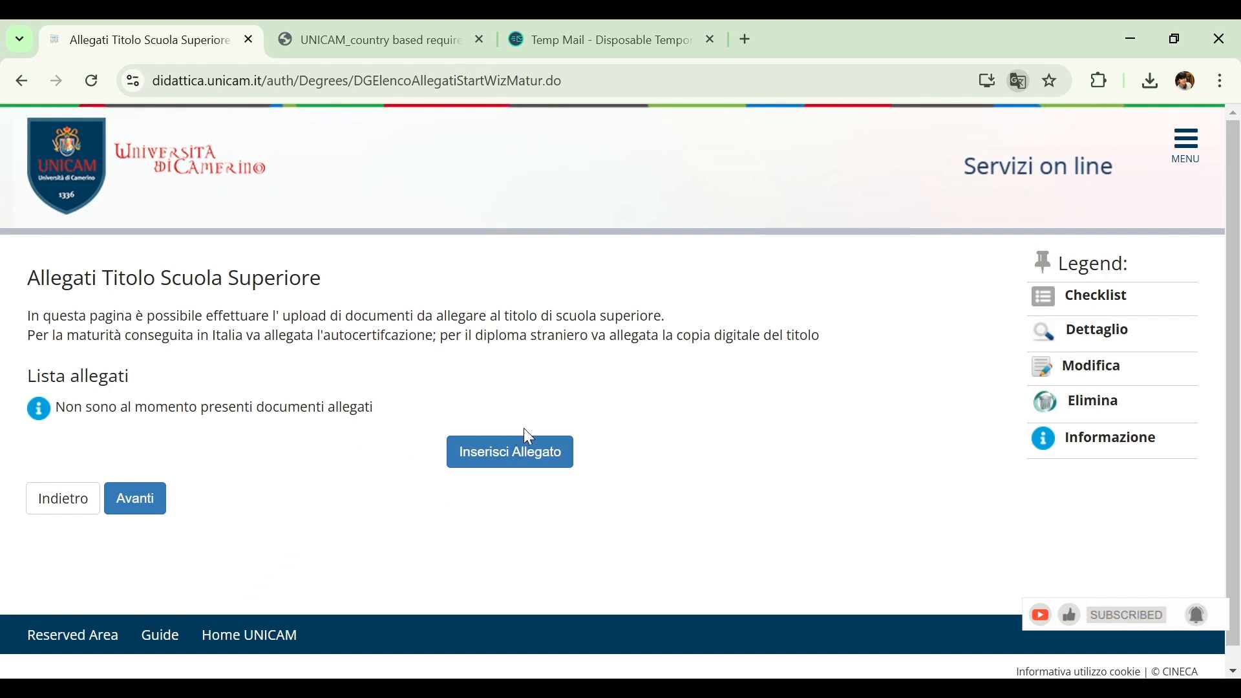
# Start a new attachment for the high school title with the title HSSC and the description DEGREE
pyautogui.click(562, 456)
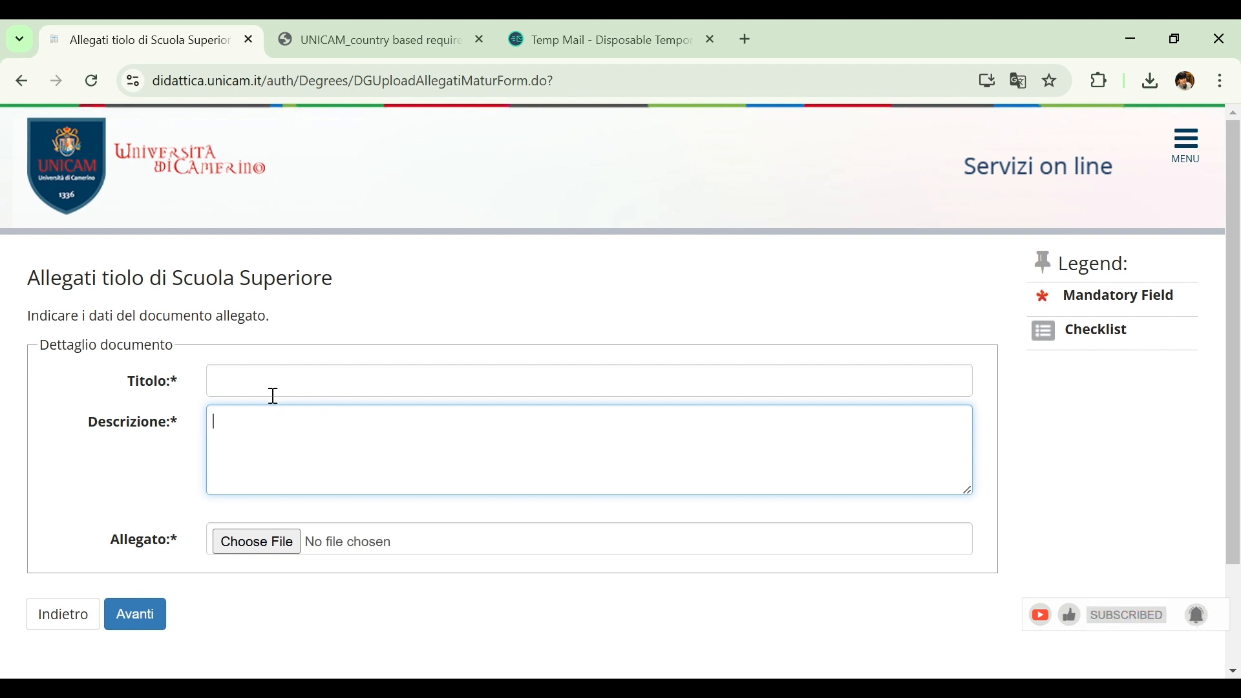
pyautogui.click(217, 373)
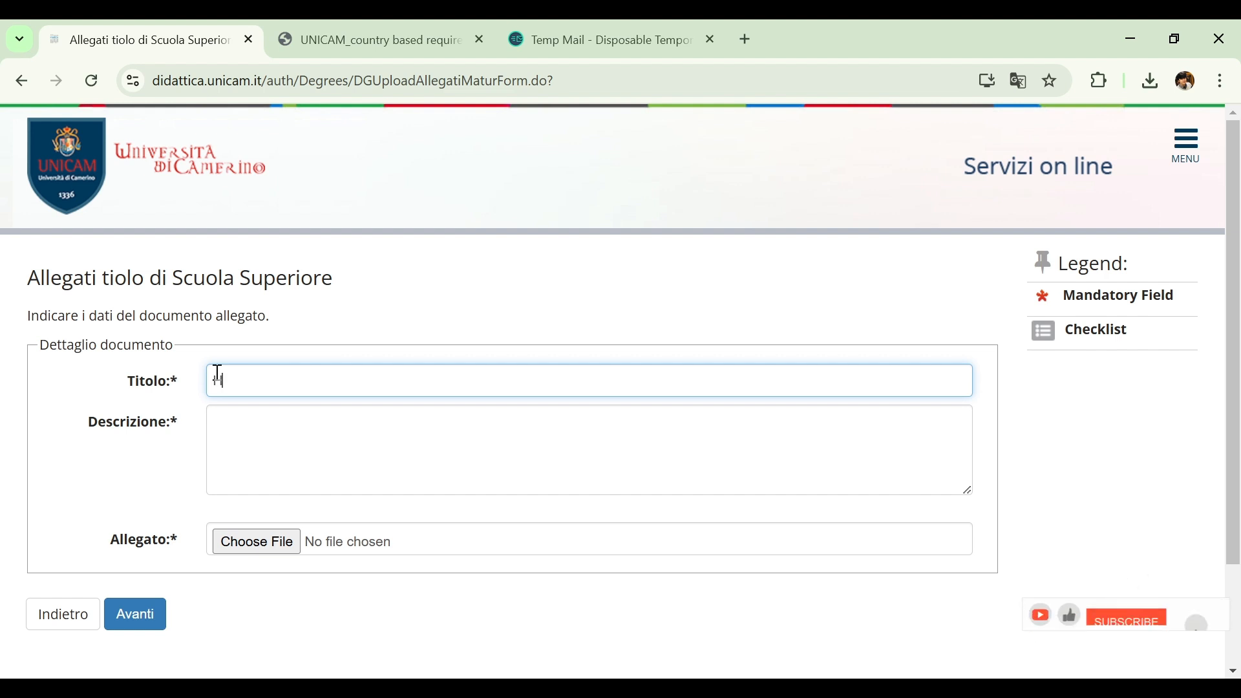
pyautogui.write('HSSC')
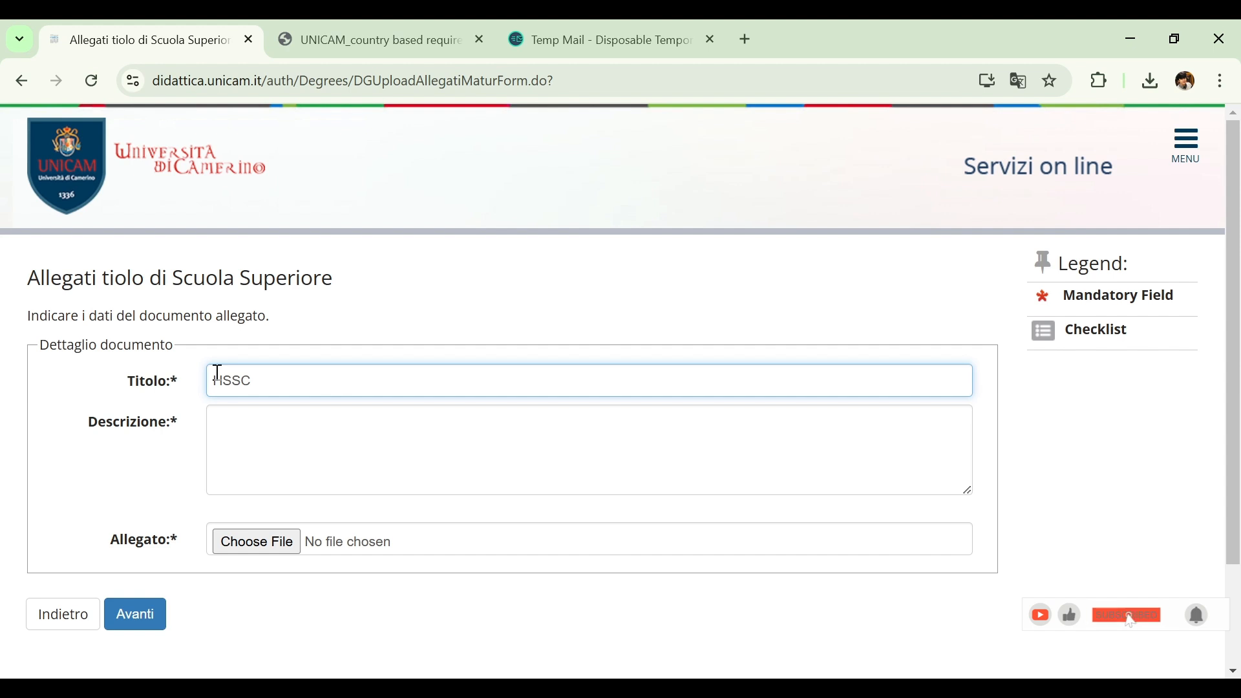
pyautogui.click(294, 429)
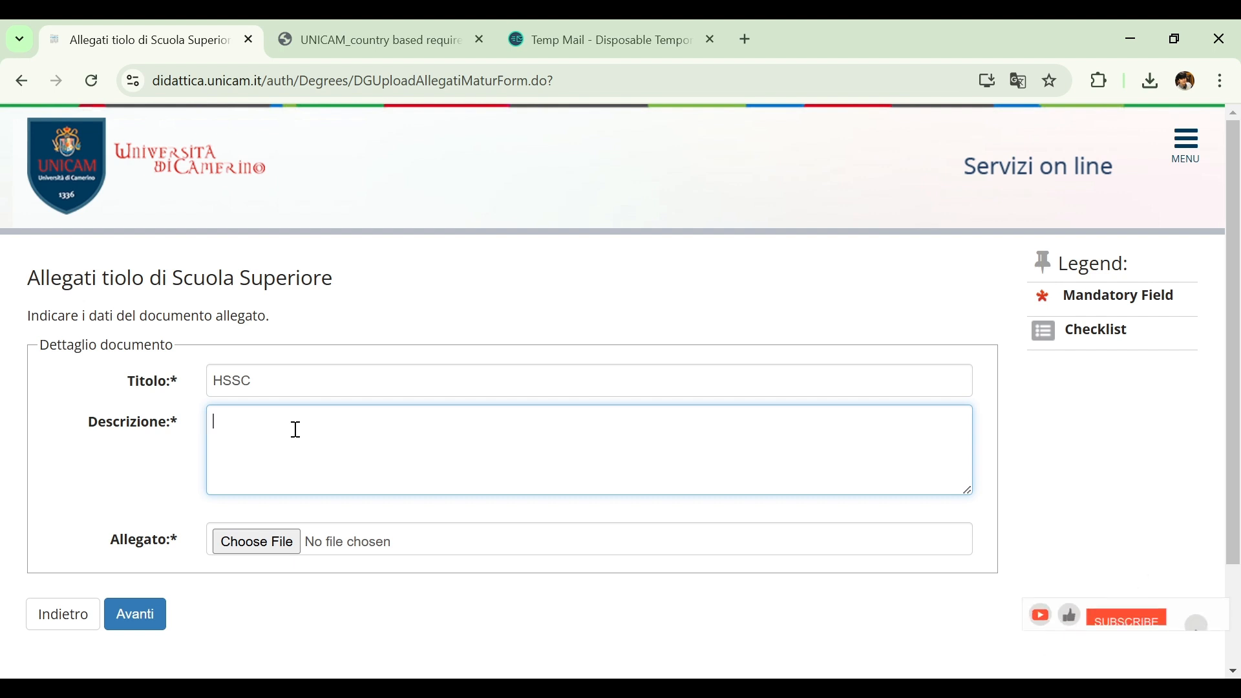
pyautogui.write('DEGREE')
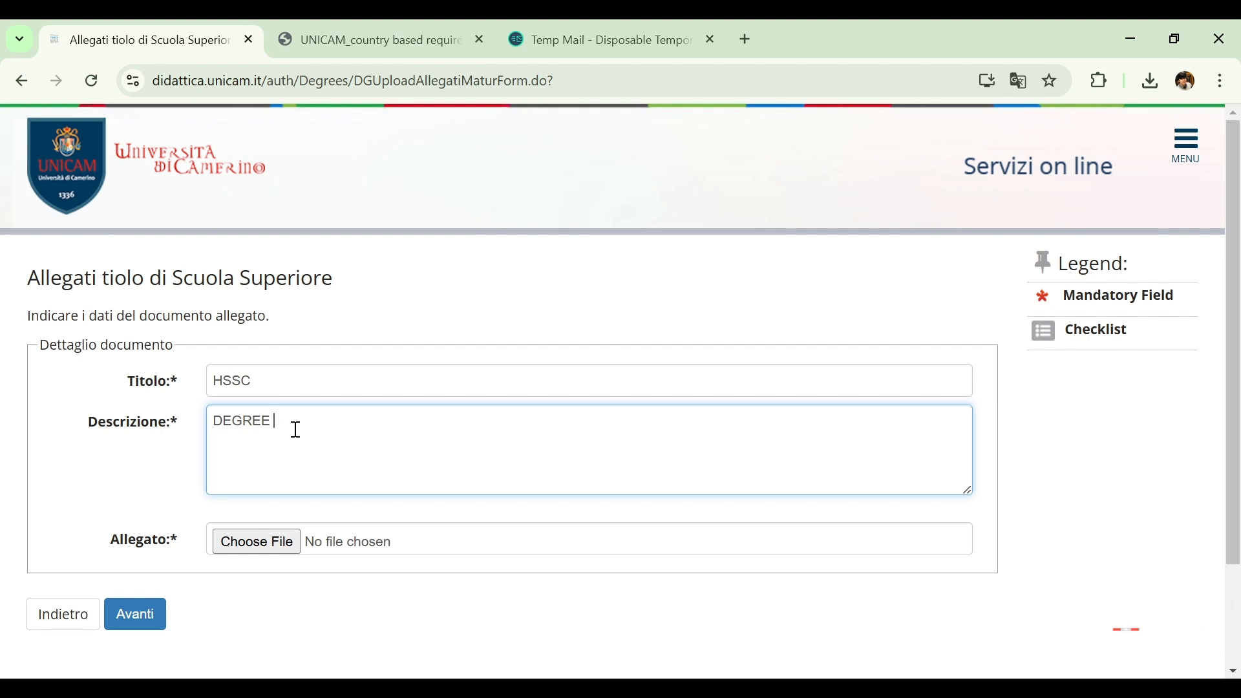
# Attach Essay.pdf to the HSSC document, submit the upload, and continue past the attachment list
pyautogui.click(279, 541)
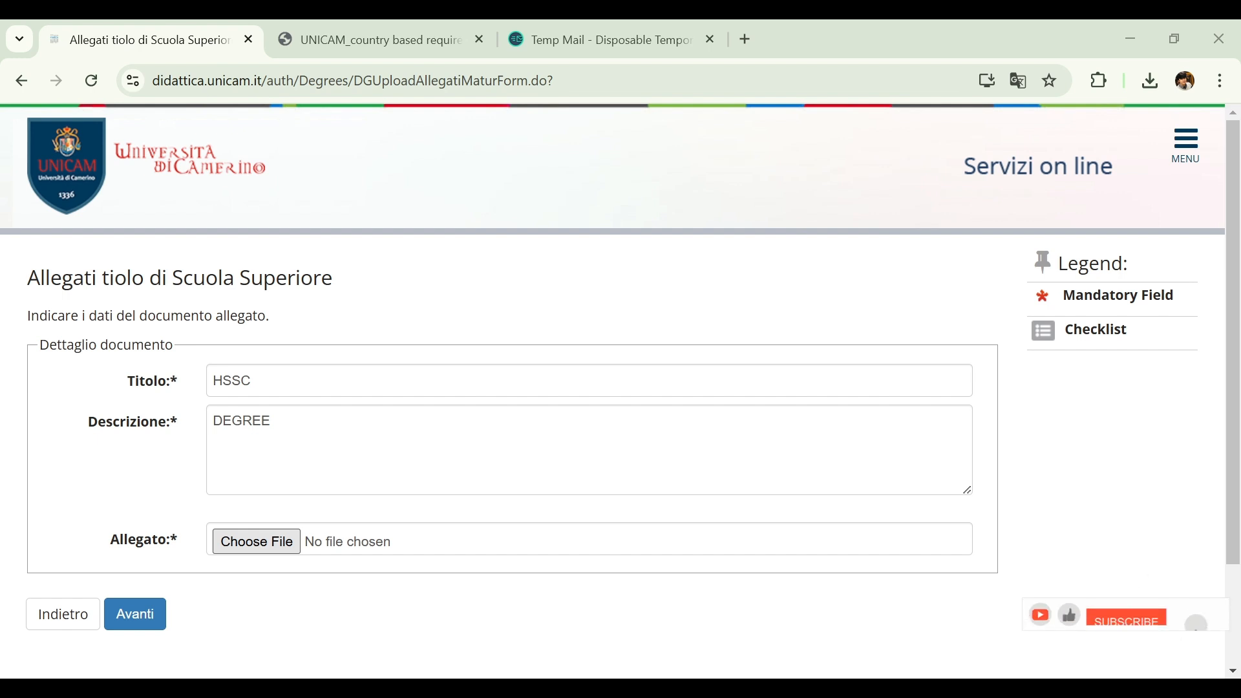
pyautogui.doubleClick(188, 609)
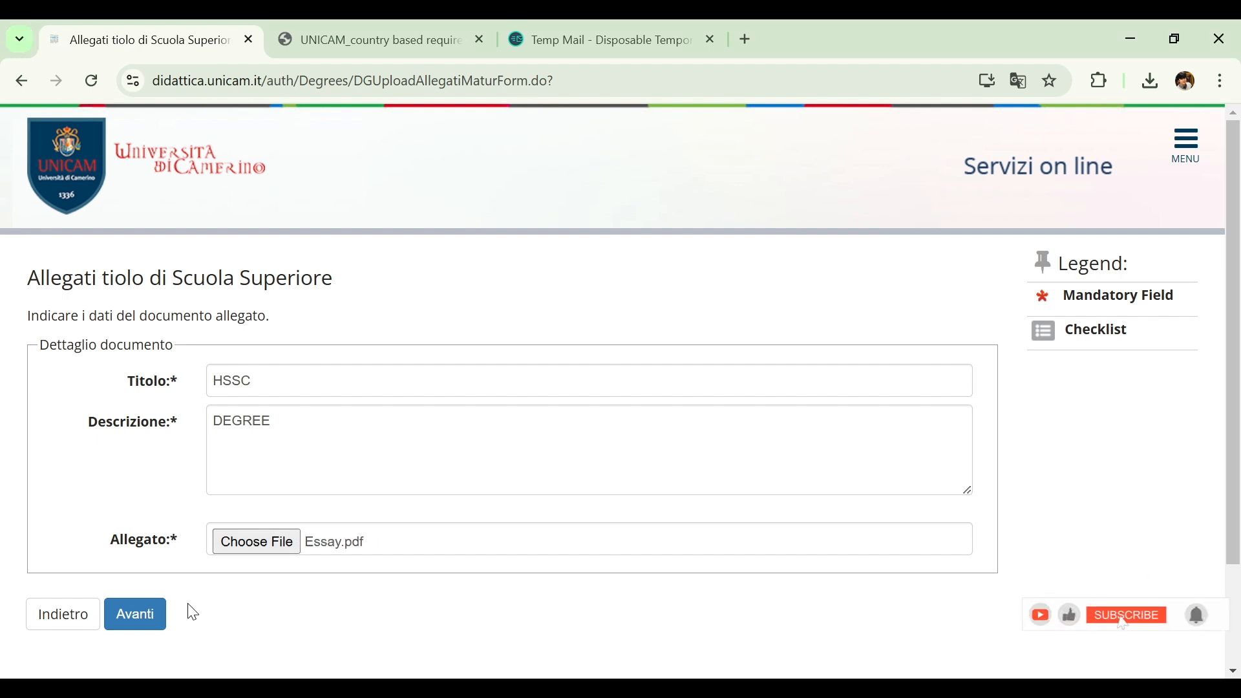
pyautogui.click(152, 627)
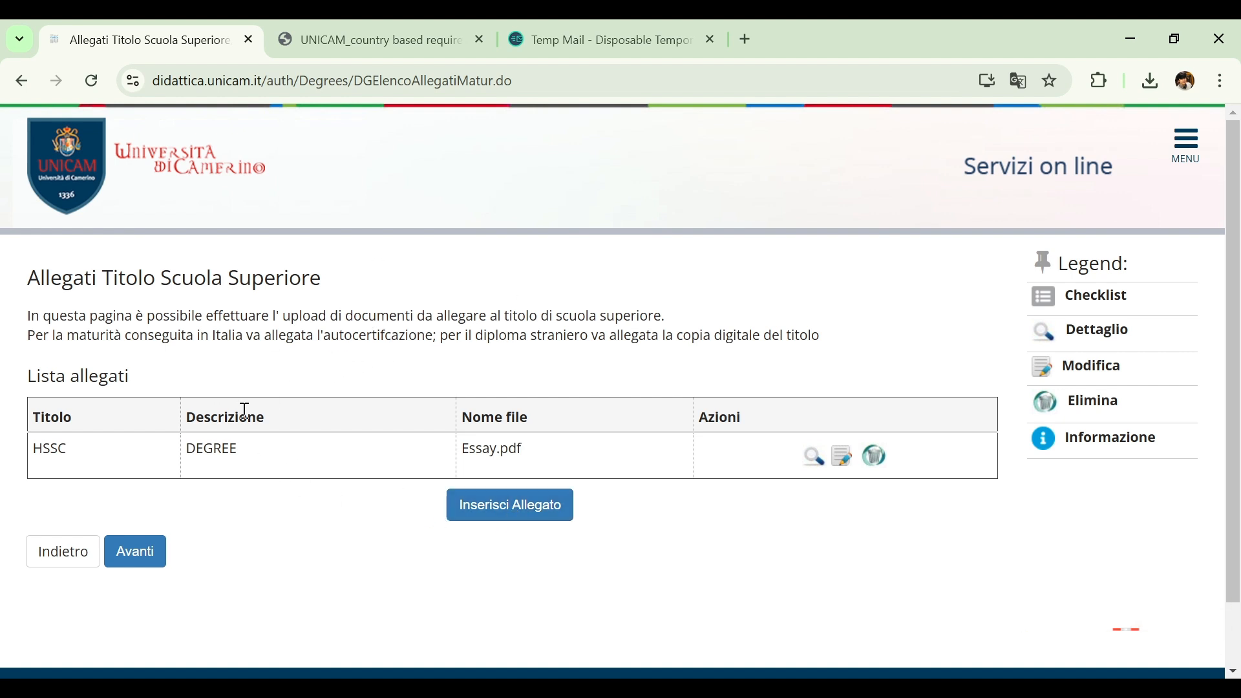
pyautogui.click(147, 554)
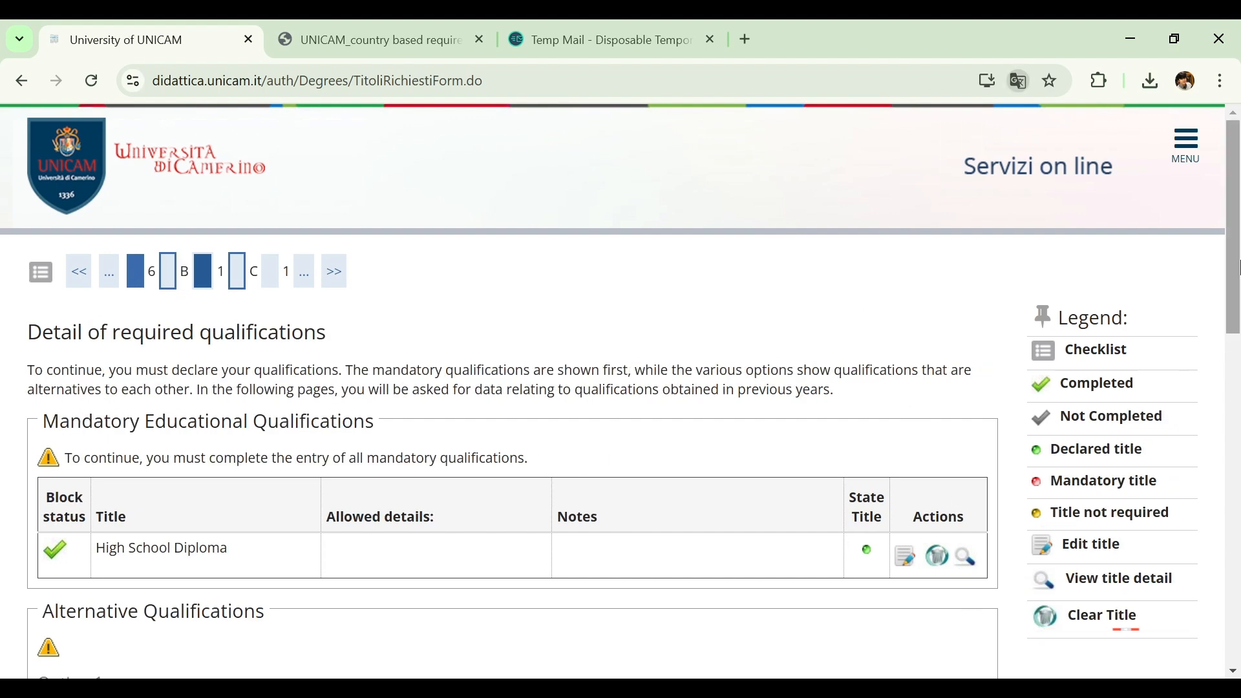
pyautogui.scroll(-3, 1237, 265)
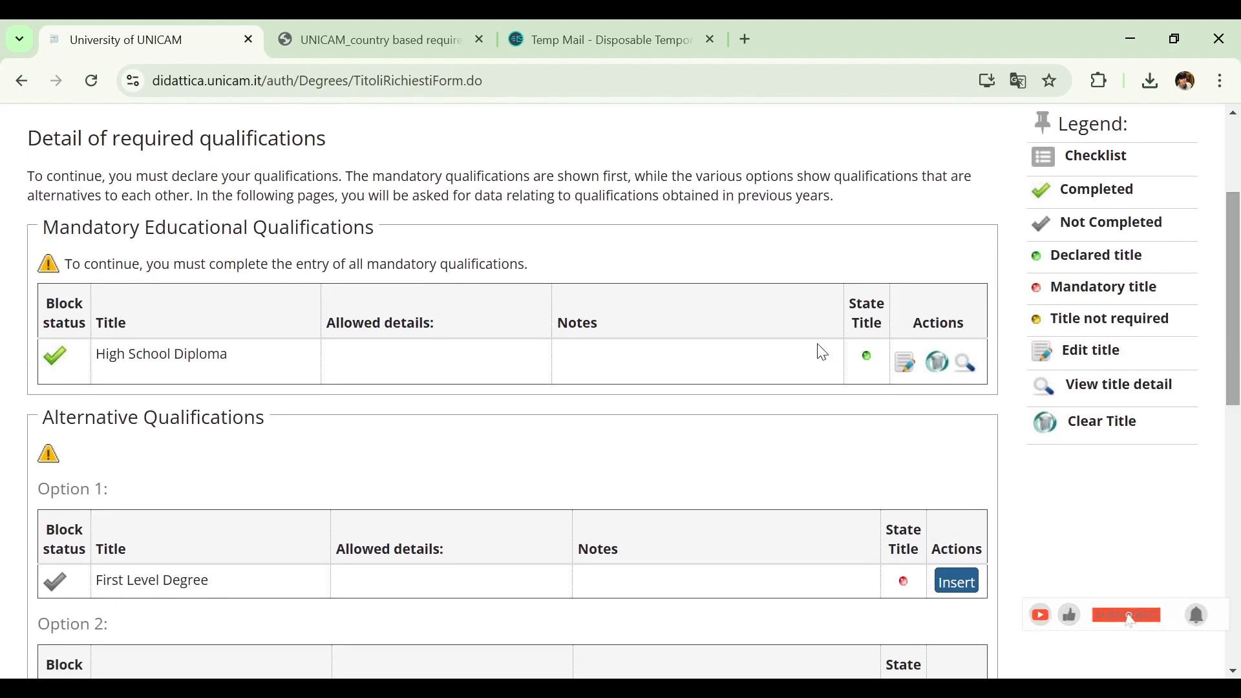
pyautogui.scroll(1, 1236, 220)
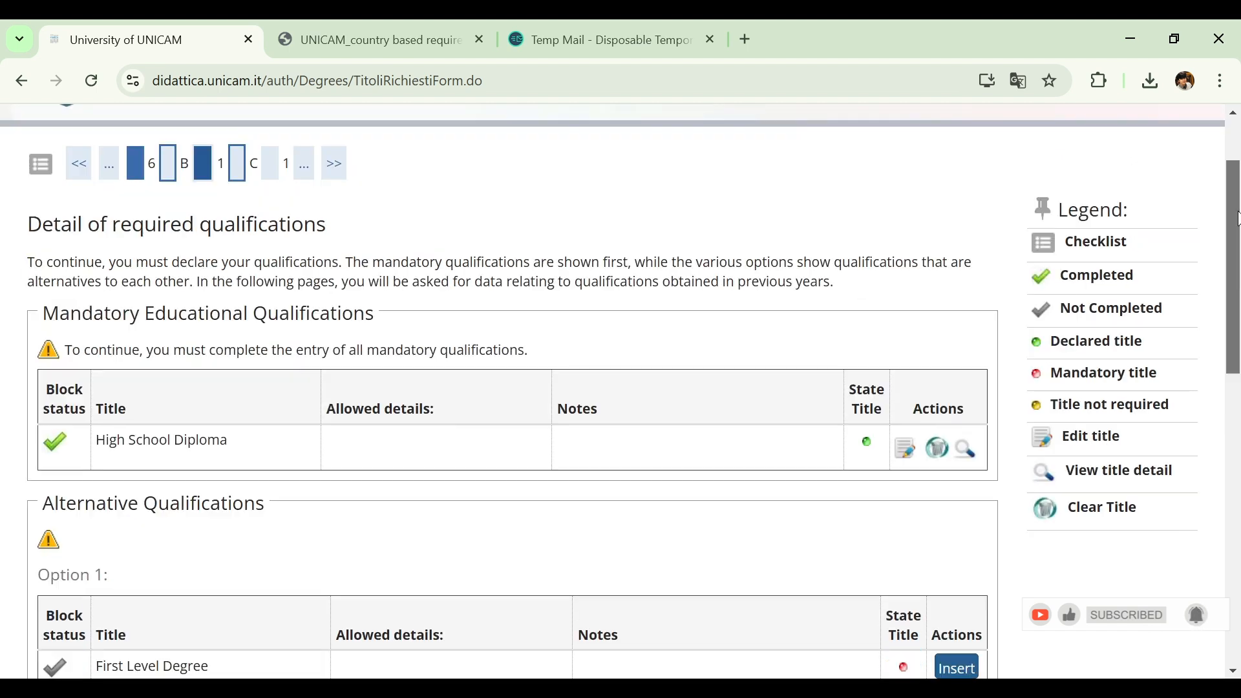
# Start a new entry for the Foreign title under Option 5 and set its Nation to Pakistan
pyautogui.moveTo(1236, 220); pyautogui.dragTo(1235, 499)
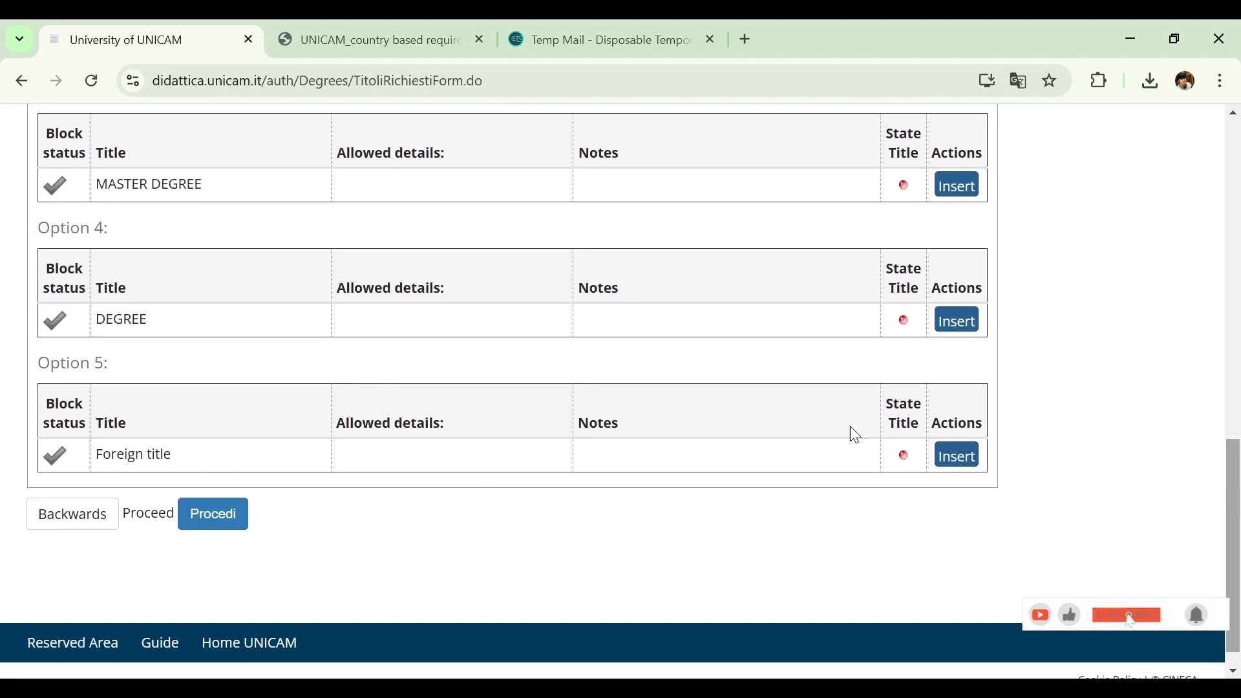
pyautogui.click(961, 457)
pyautogui.moveTo(1239, 217); pyautogui.dragTo(1239, 283)
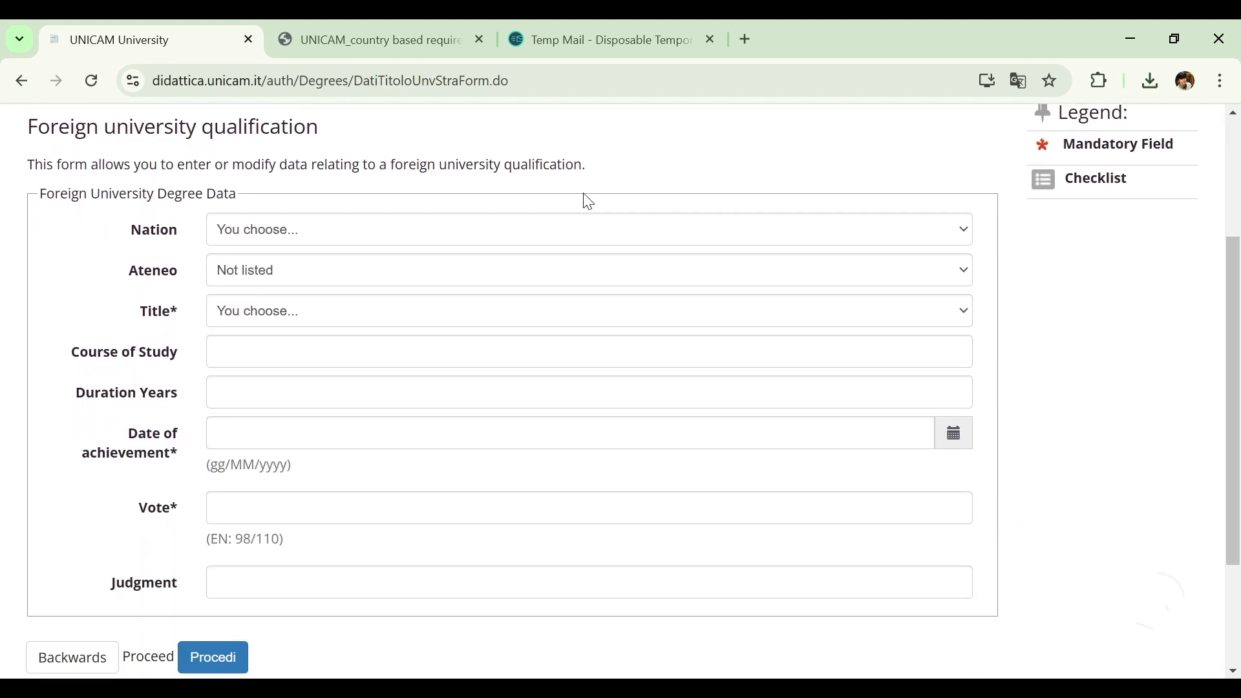
pyautogui.click(401, 230)
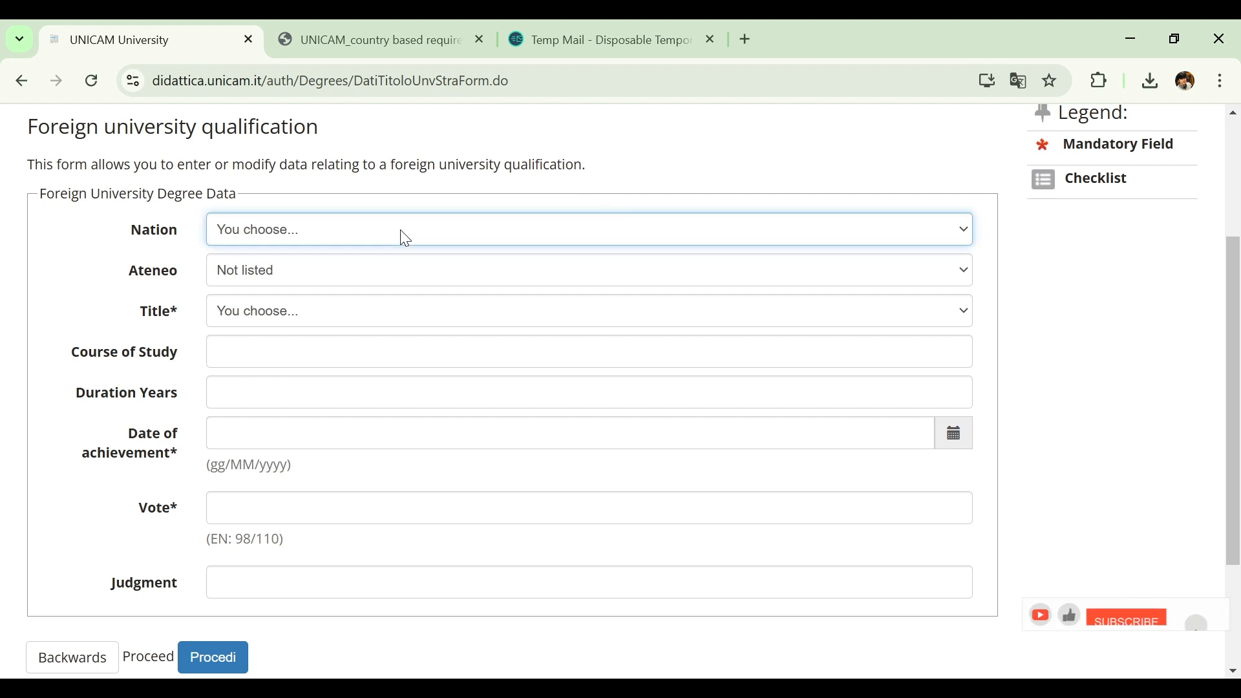
pyautogui.press('p')
pyautogui.press('a')
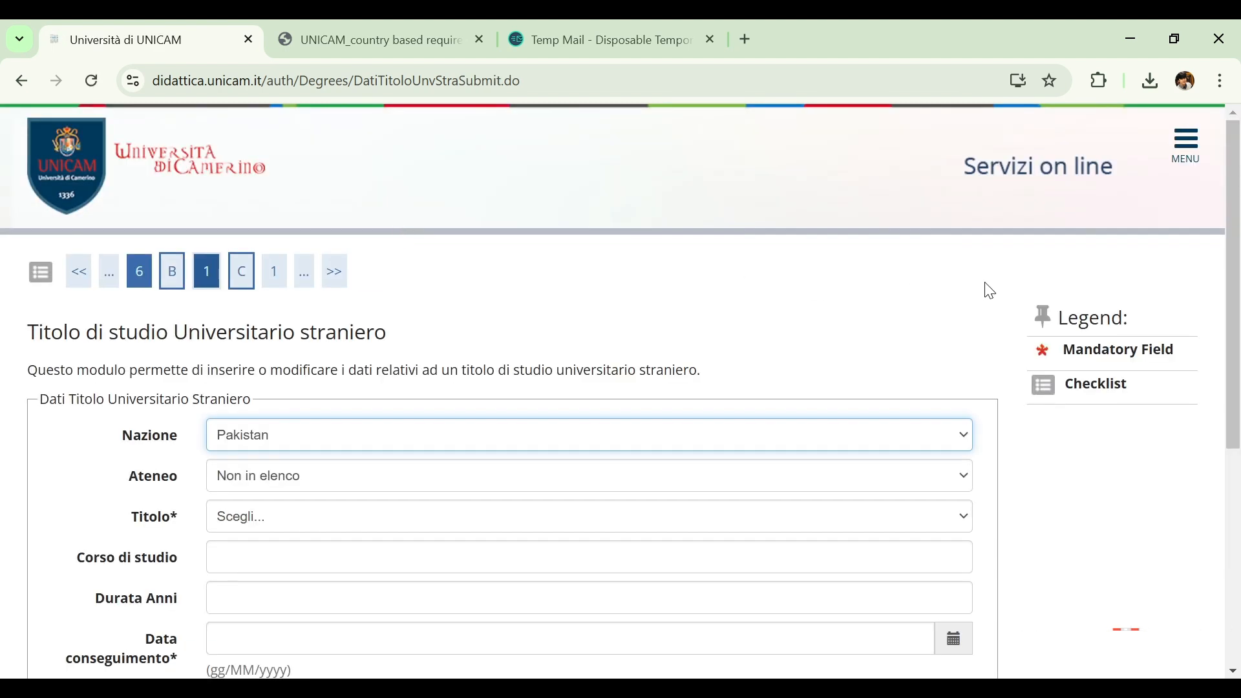
# Set the Ateneo of the foreign university qualification to University of Peshawar
pyautogui.scroll(-2, 1231, 364)
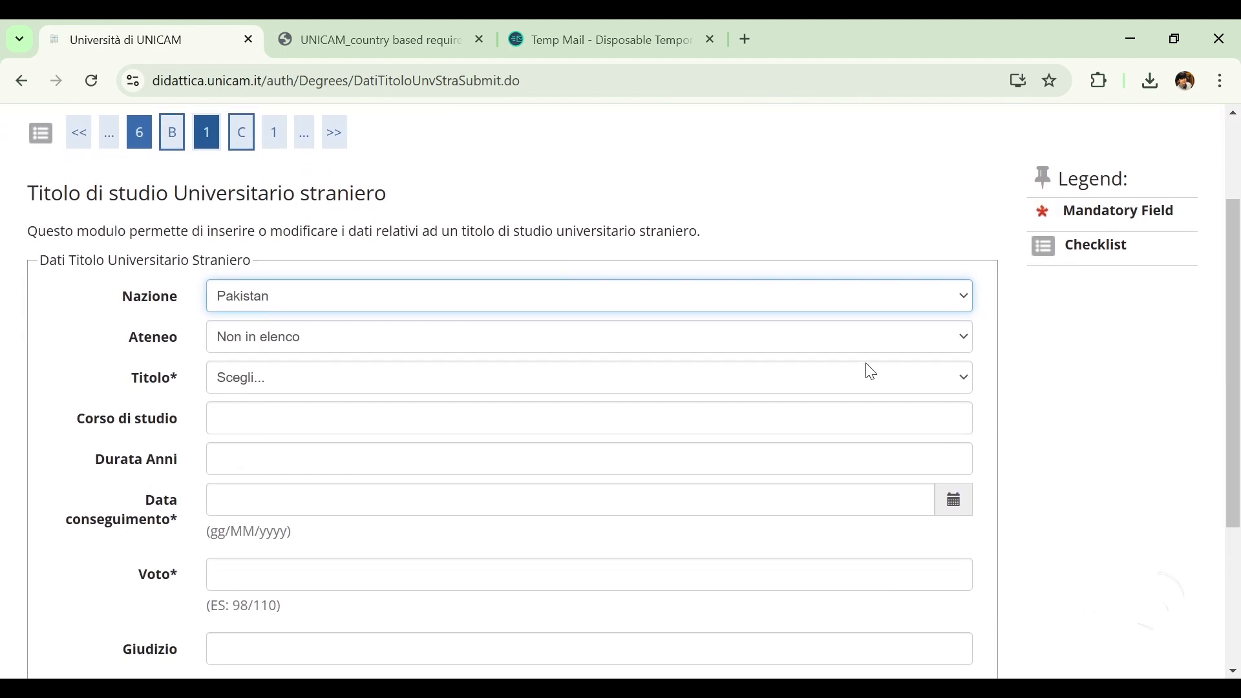
pyautogui.click(855, 337)
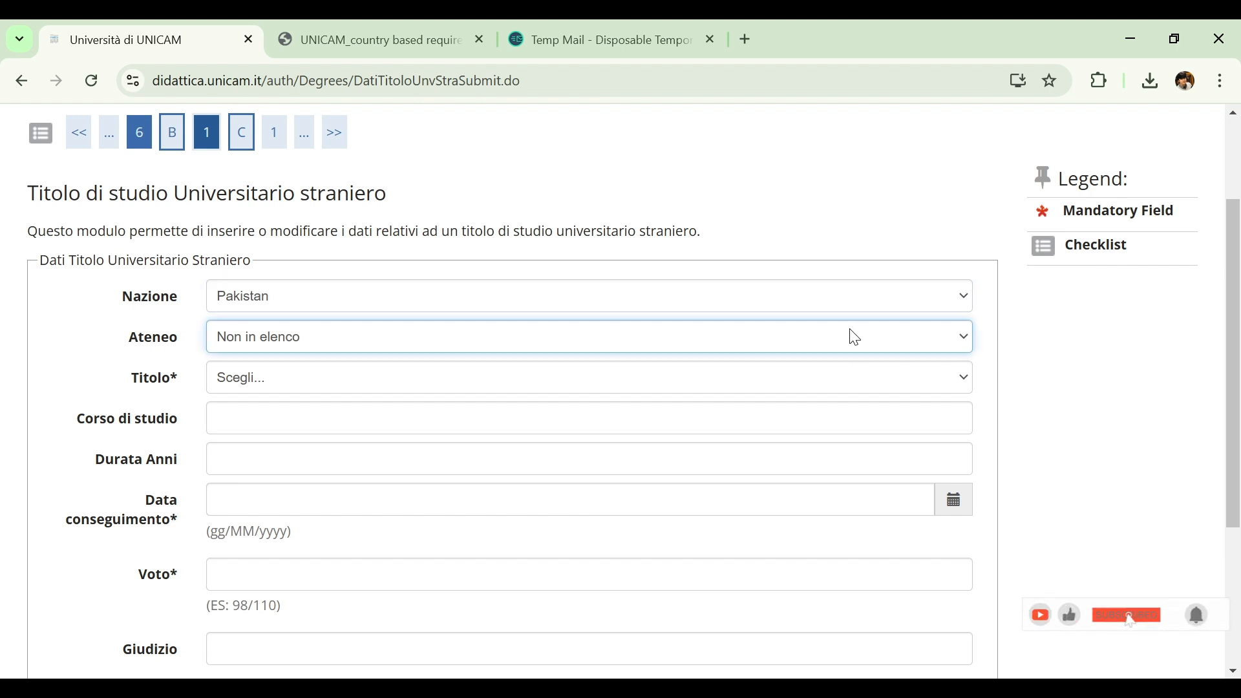
pyautogui.press('Down')
pyautogui.press('Down')
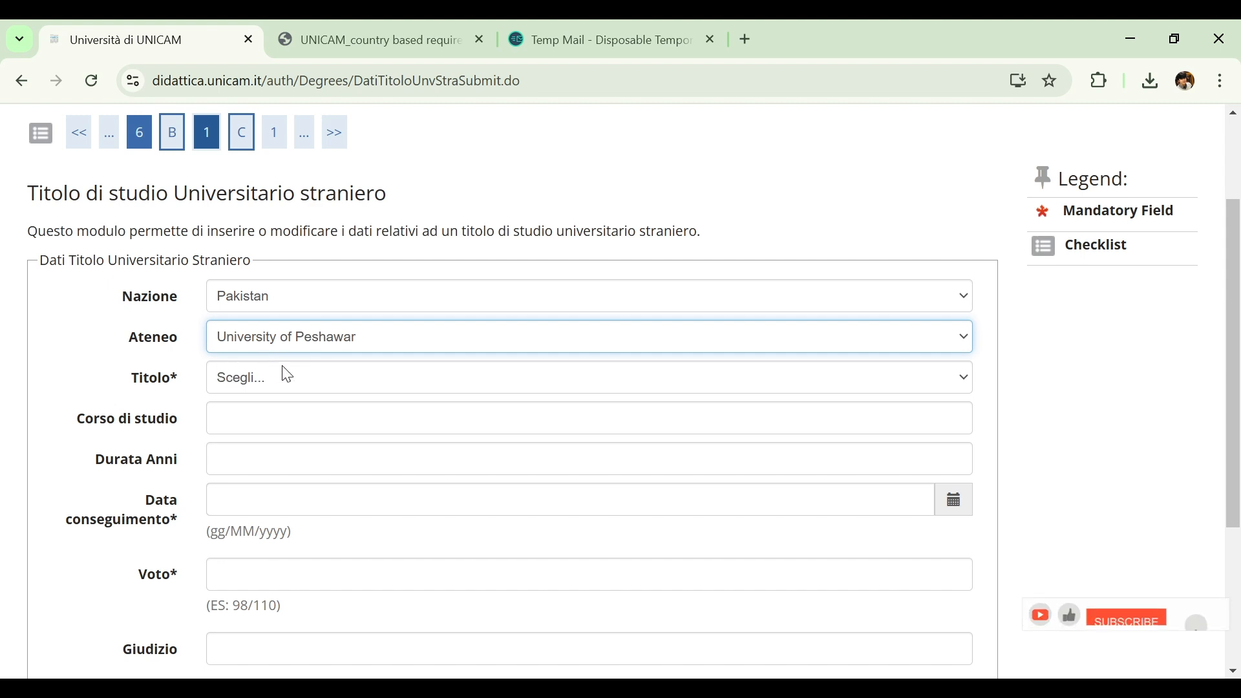
pyautogui.press('Up')
pyautogui.press('Up')
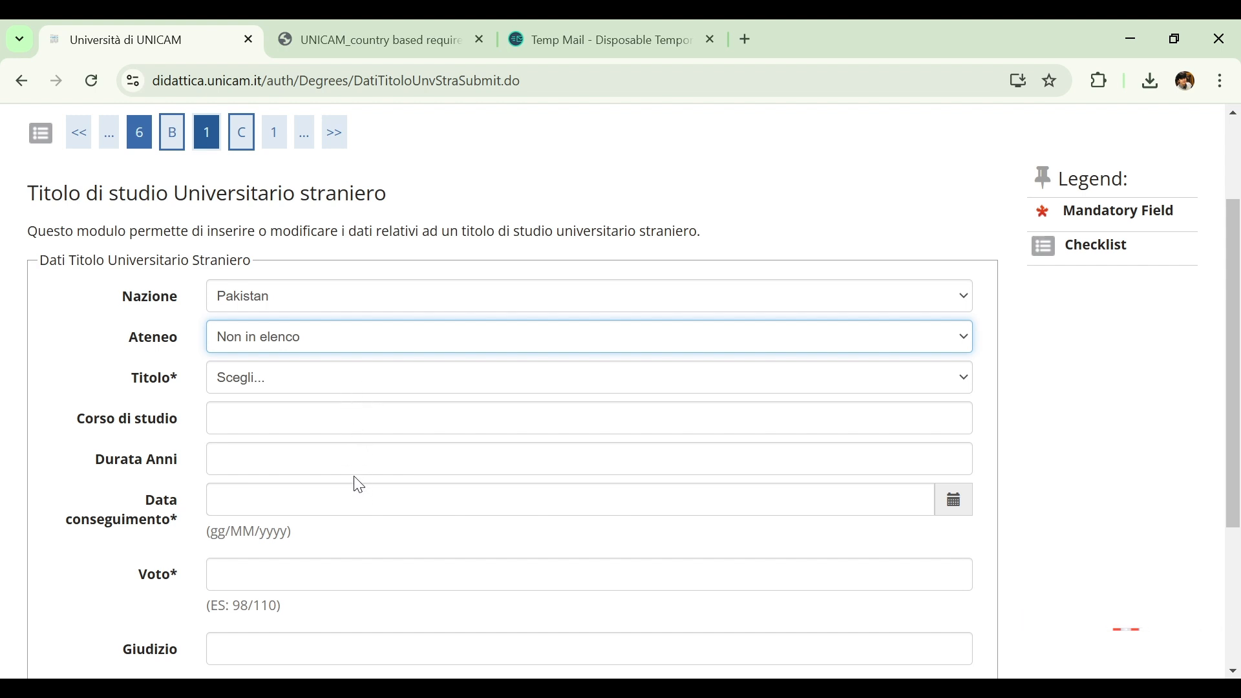
pyautogui.click(356, 504)
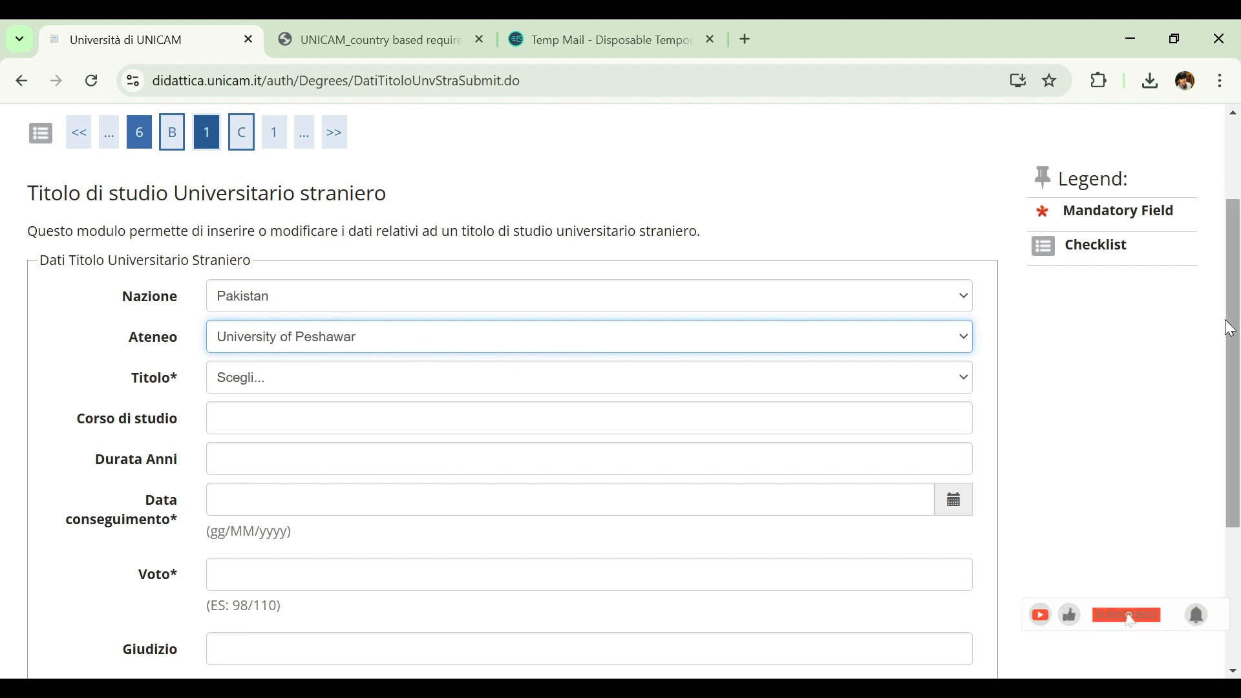
# Set the Titolo of the foreign qualification to Bachelor of Science
pyautogui.moveTo(1240, 316); pyautogui.dragTo(1232, 343)
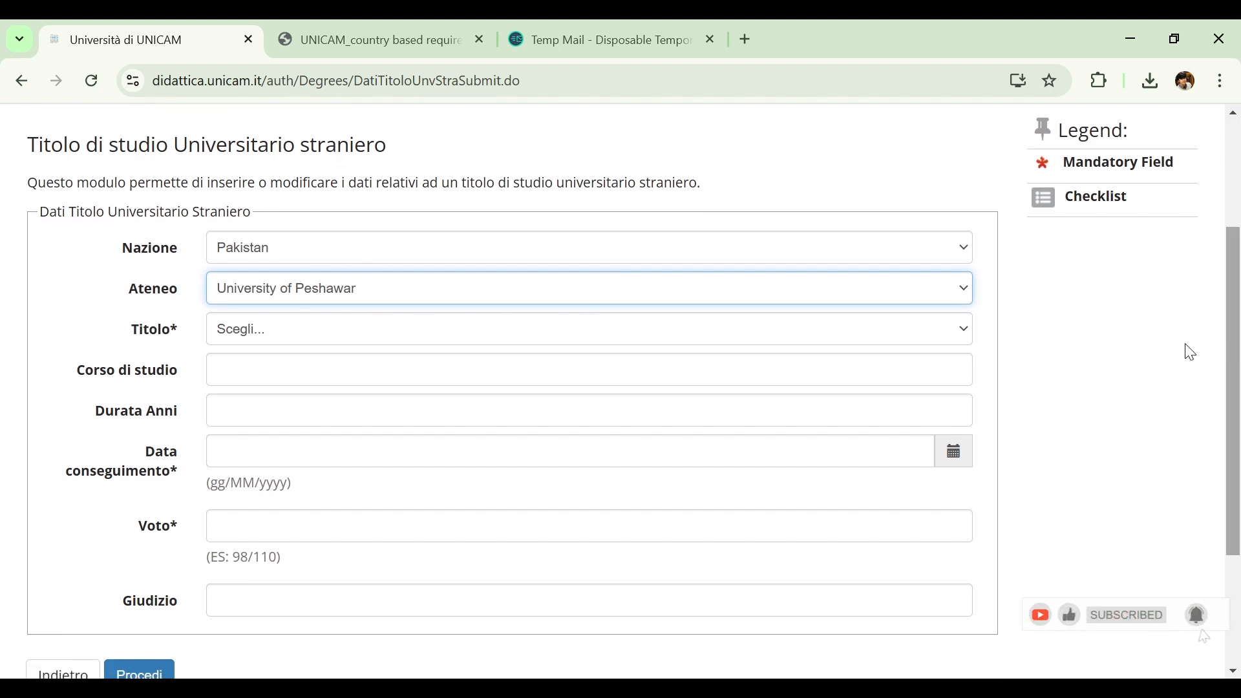
pyautogui.click(837, 329)
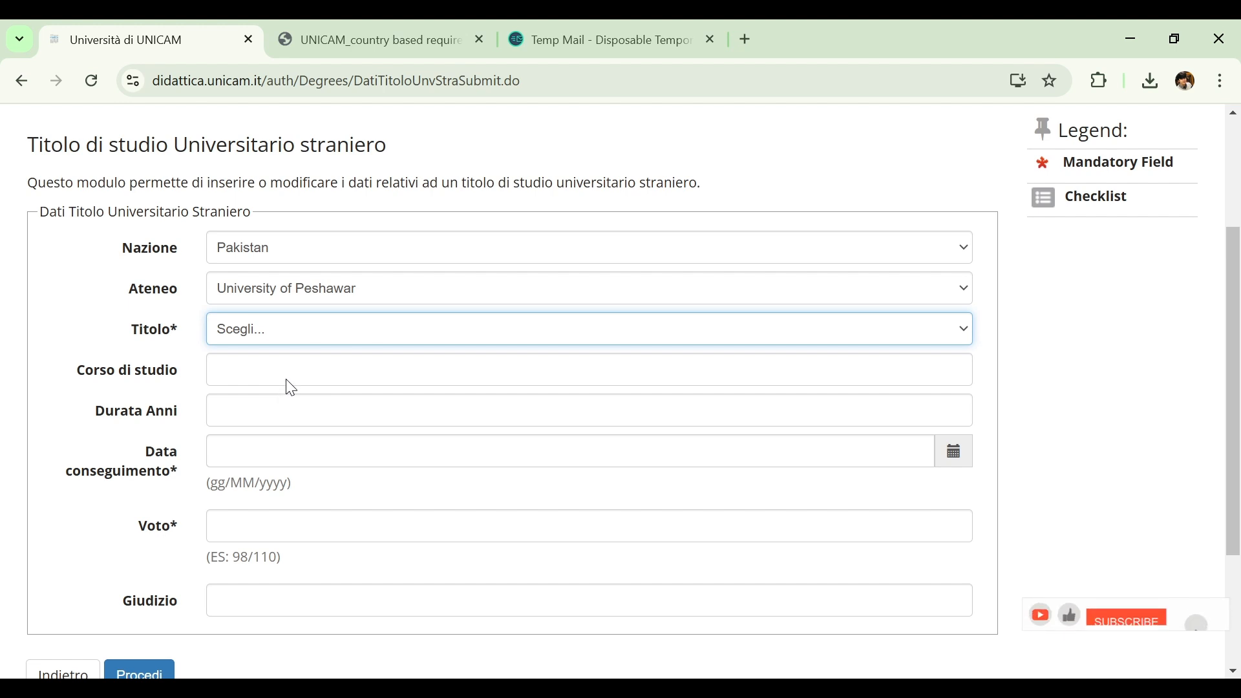
pyautogui.click(293, 424)
# Enter BIOLOGY as the course of study and 4 as the duration in years
pyautogui.scroll(-2, 294, 427)
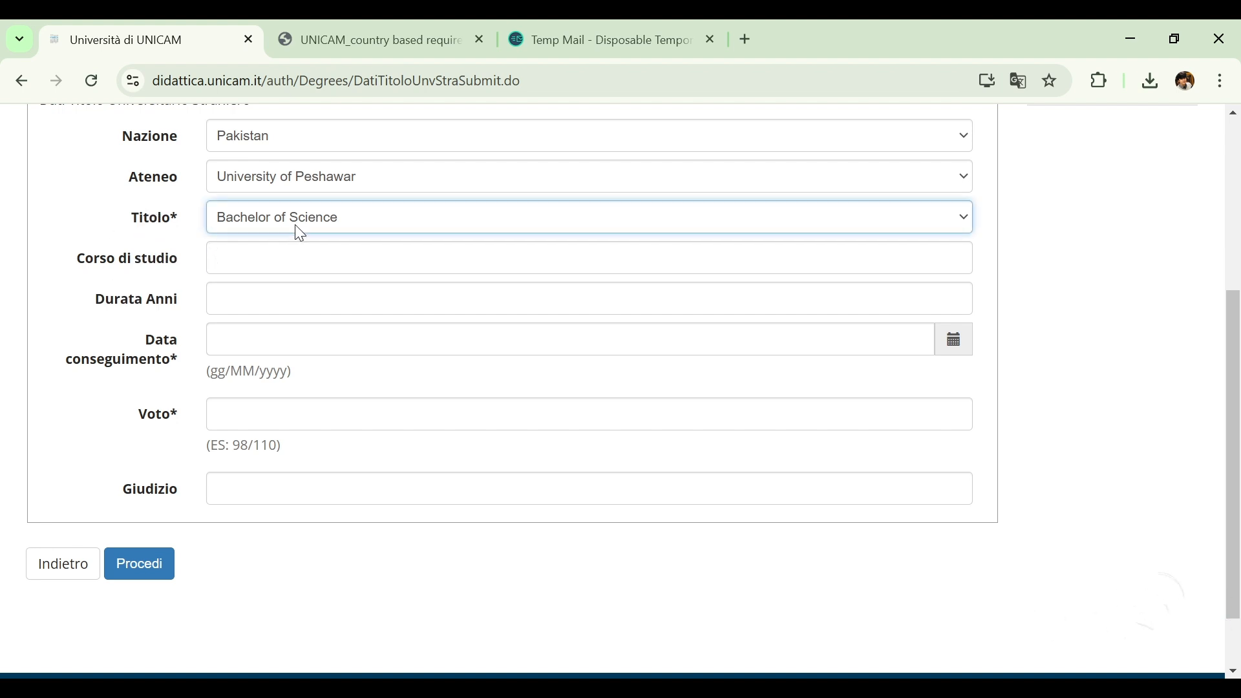
pyautogui.click(270, 261)
pyautogui.write('B')
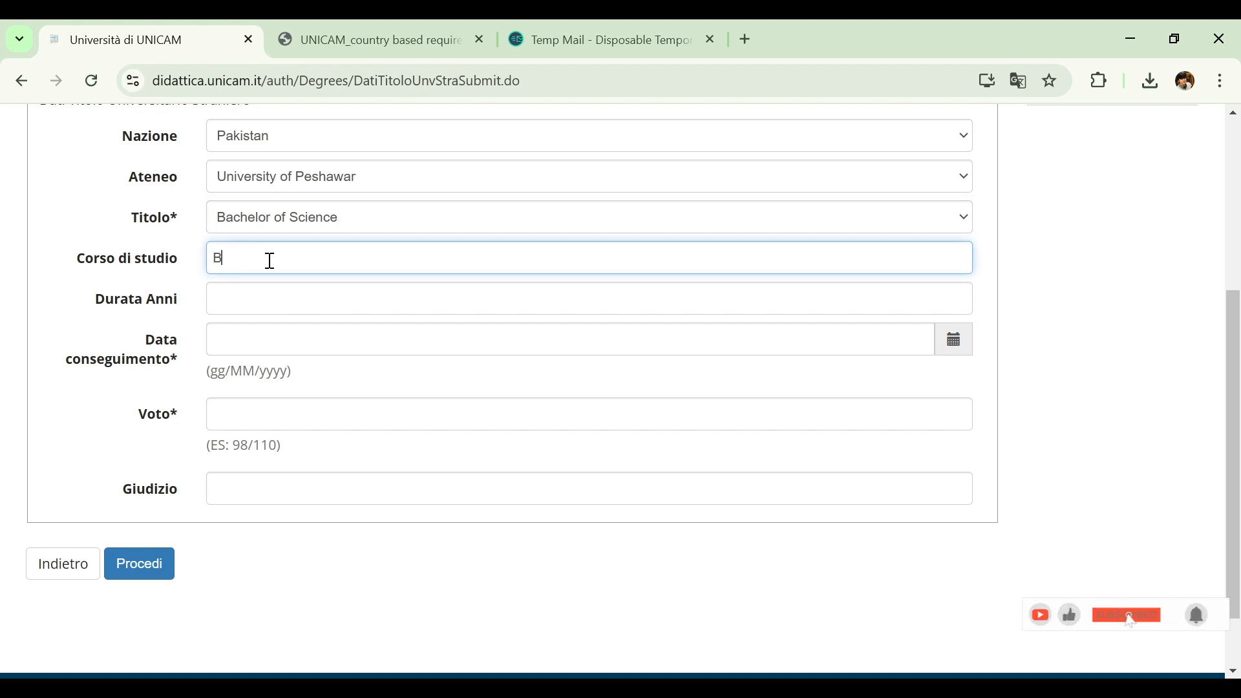
pyautogui.write('lOLOGY')
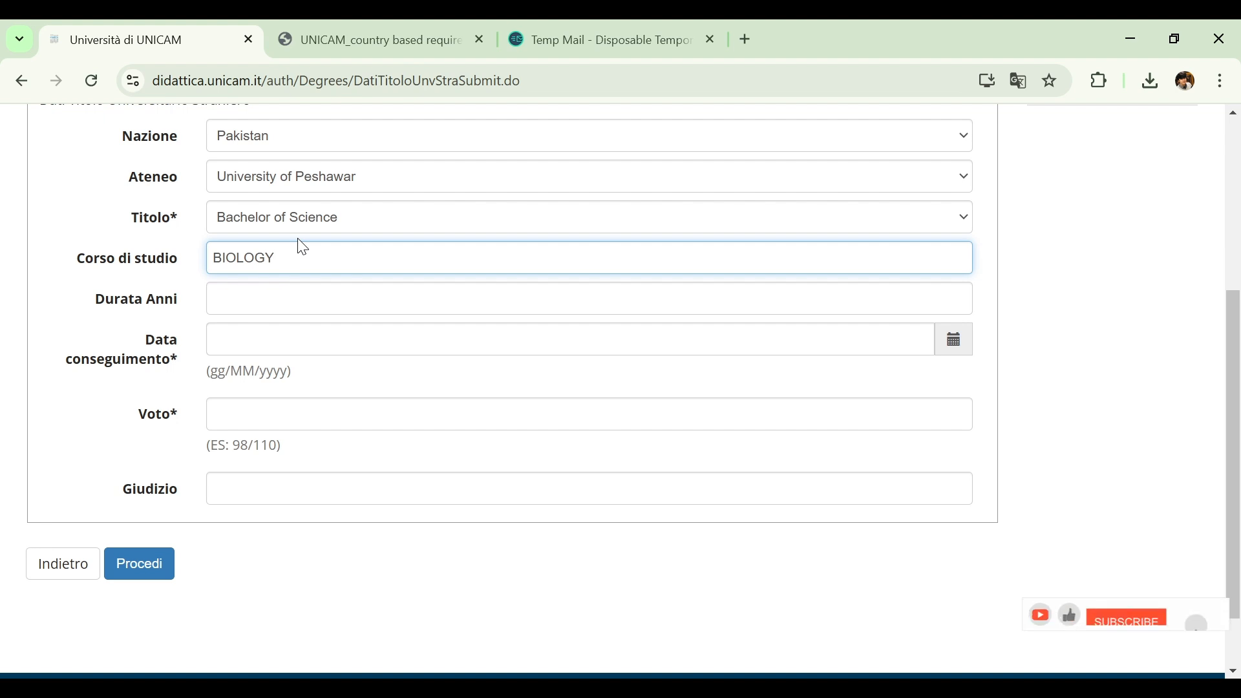
pyautogui.click(278, 295)
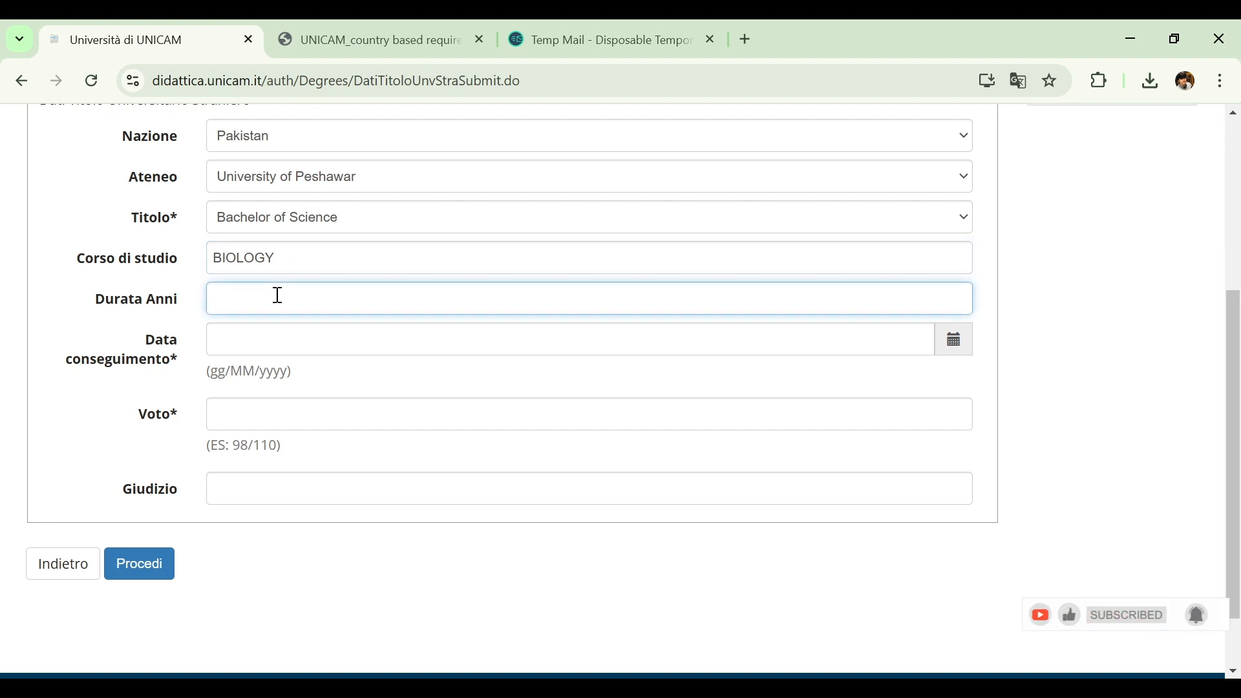
pyautogui.write('4')
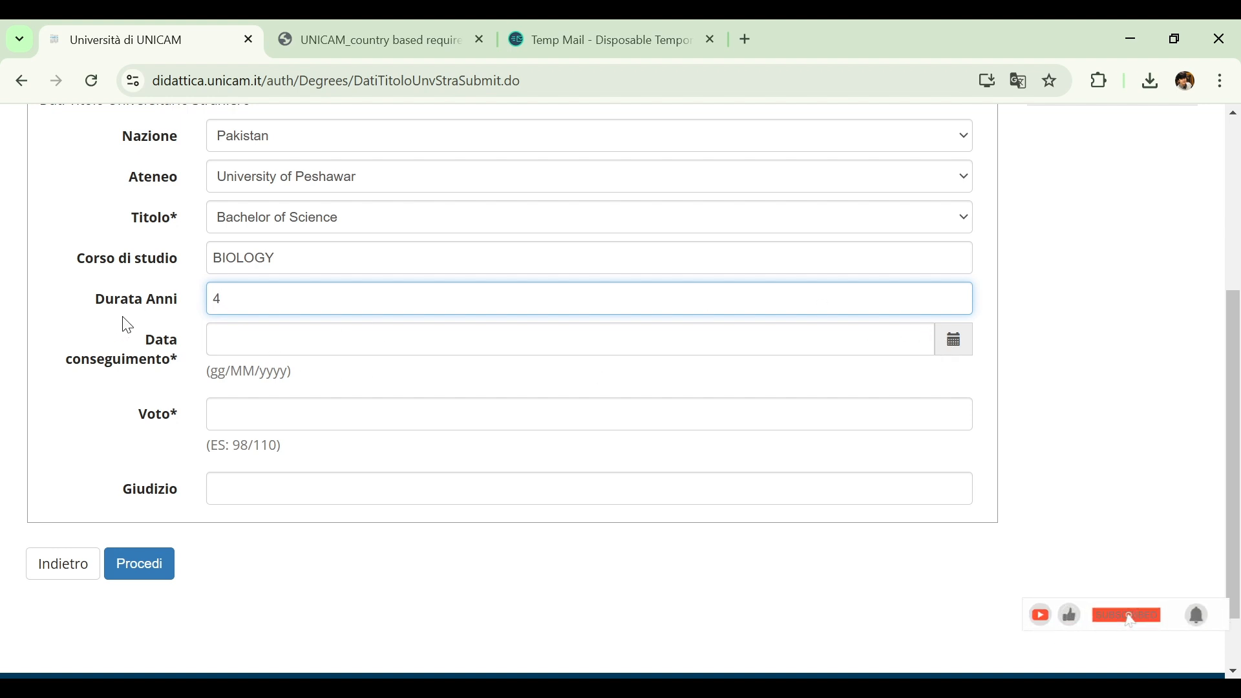
# Set the foreign degree's date of achievement to 21/12/2024
pyautogui.moveTo(126, 325); pyautogui.dragTo(197, 373)
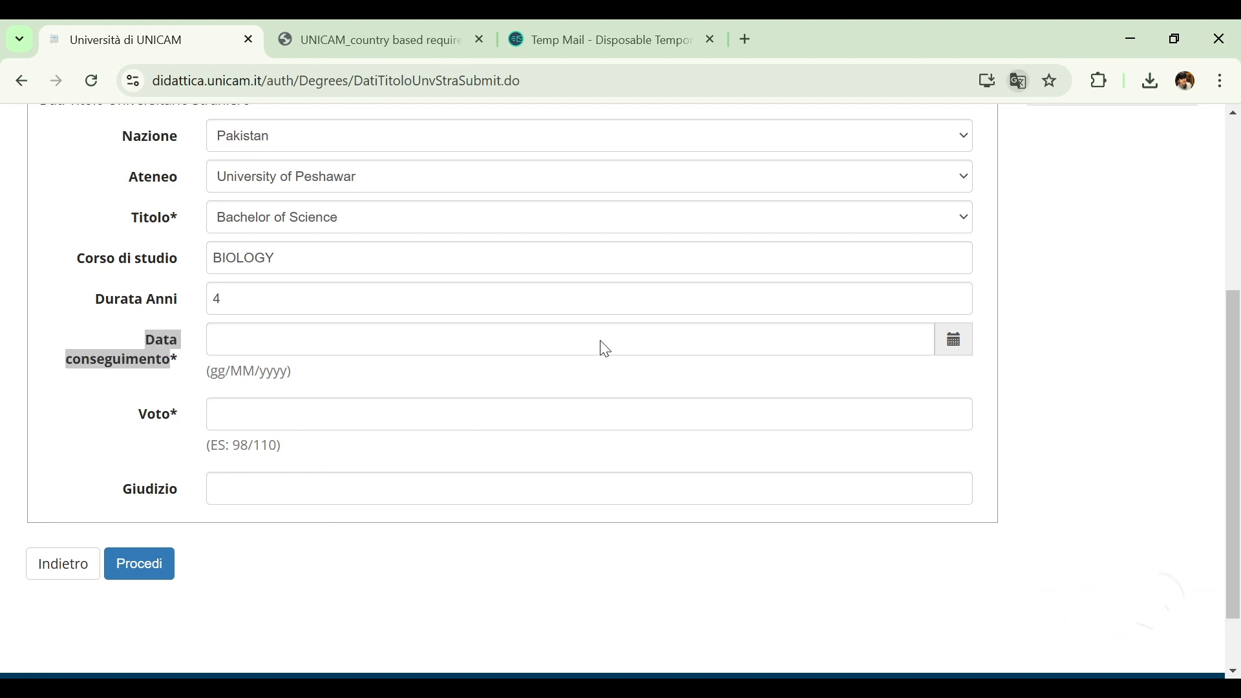
pyautogui.click(487, 338)
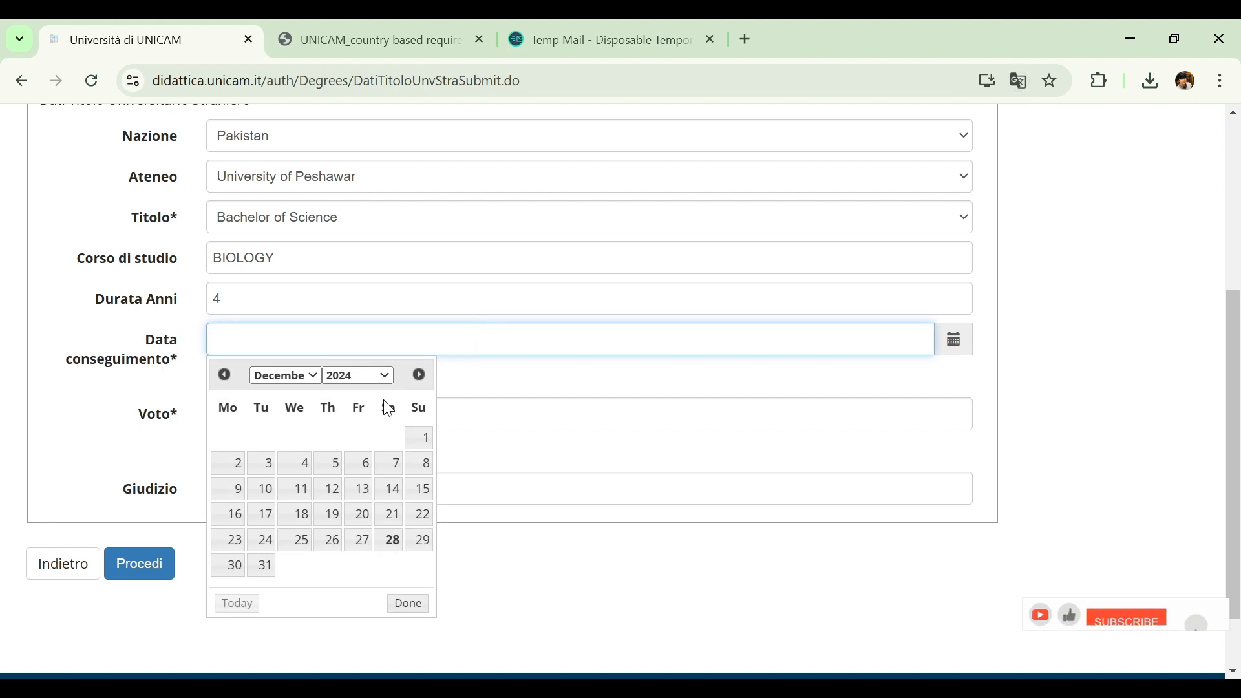
pyautogui.click(390, 517)
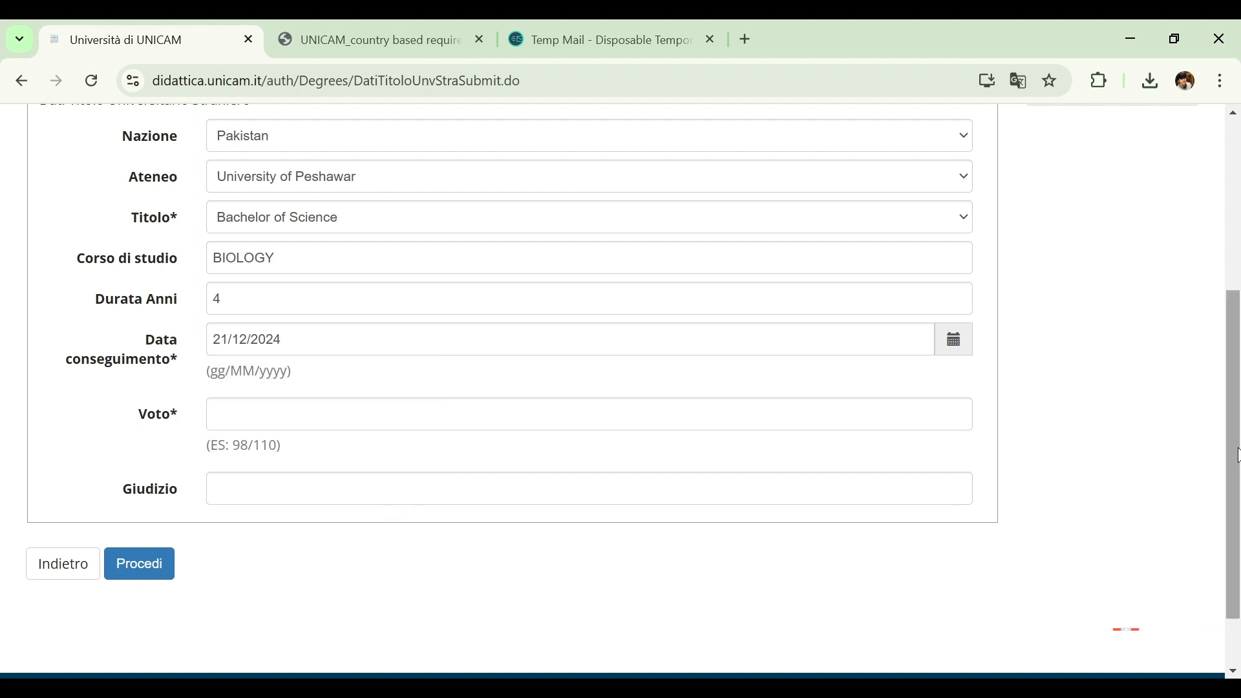
# Set the degree's Voto to 98/100 and submit the foreign qualification data
pyautogui.scroll(-2, 1237, 455)
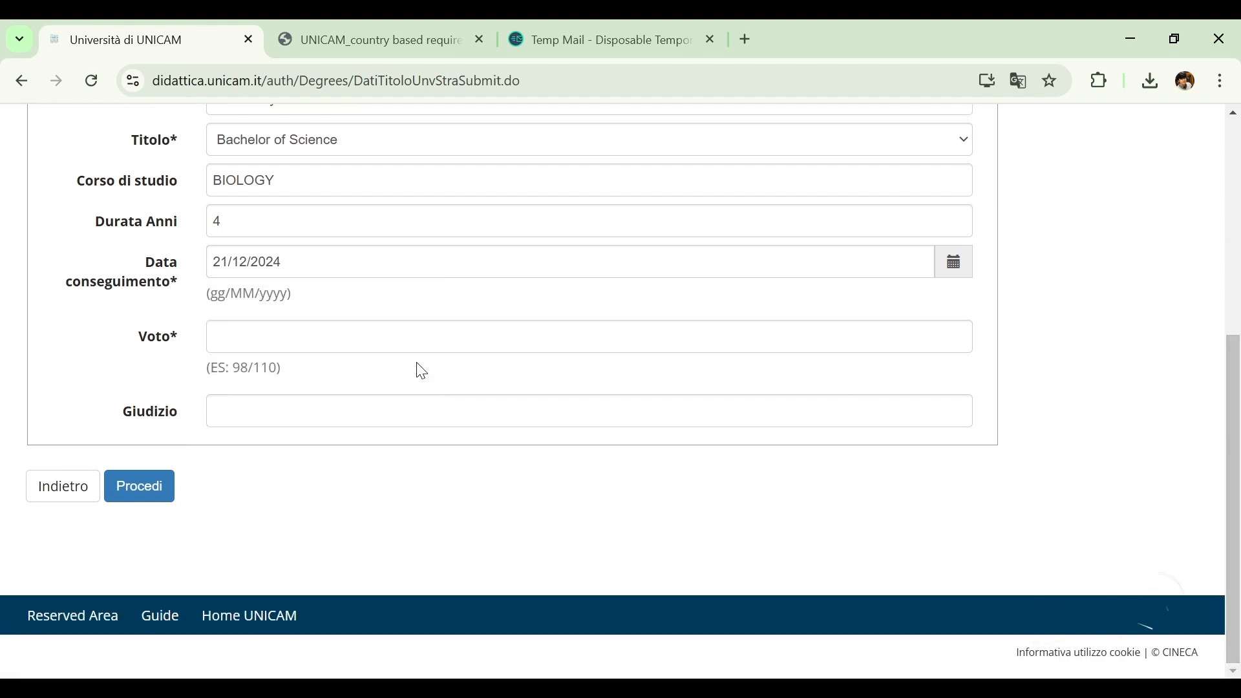
pyautogui.click(277, 343)
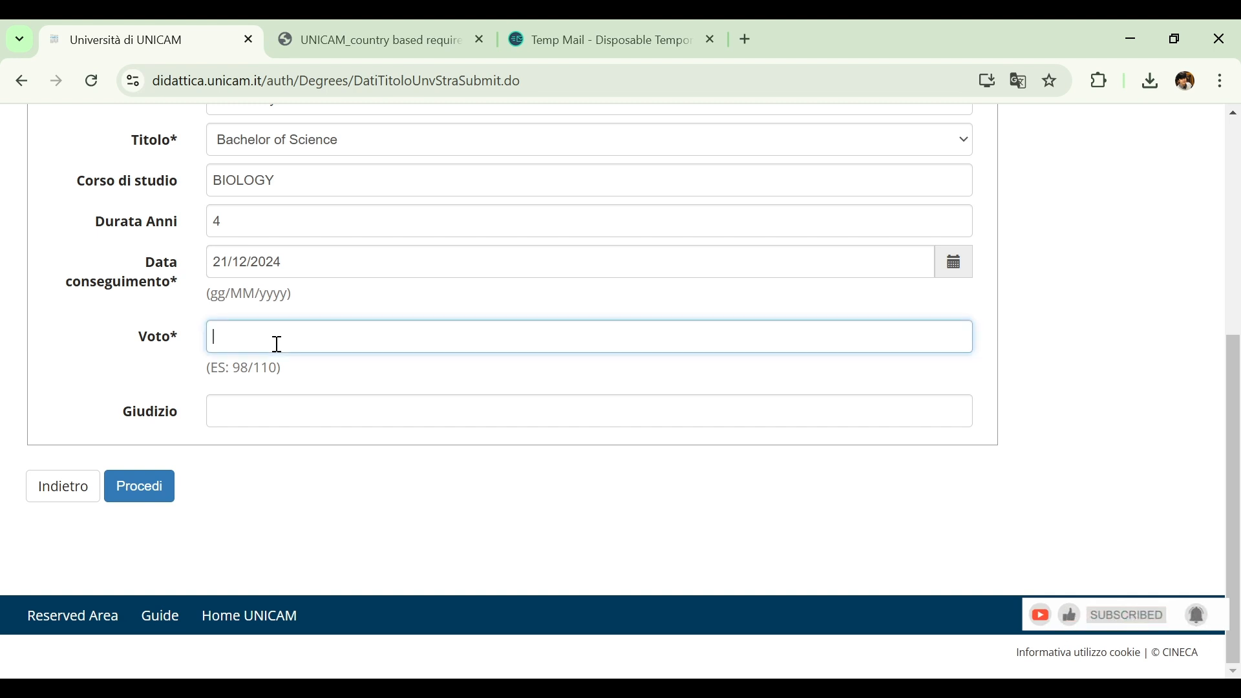
pyautogui.click(355, 381)
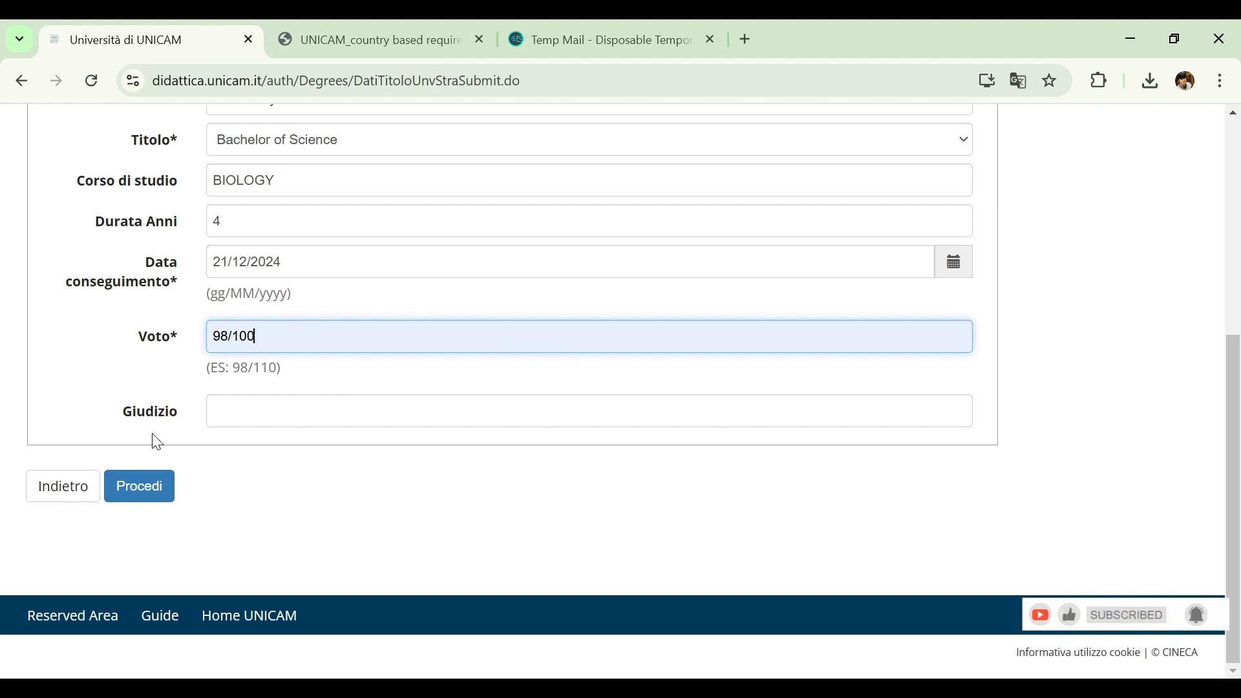
pyautogui.click(153, 489)
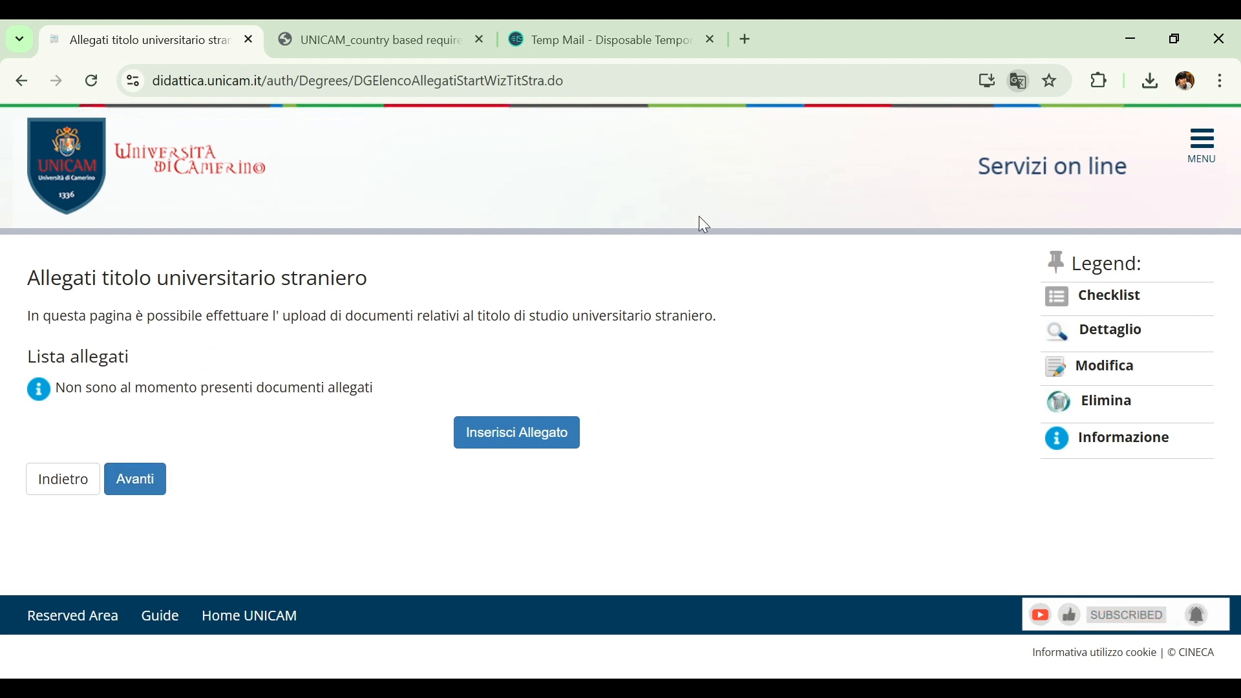
# Attach Essay.pdf to the foreign degree with the title Bachelors certificate and the description DEGREE, and submit the upload
pyautogui.click(499, 435)
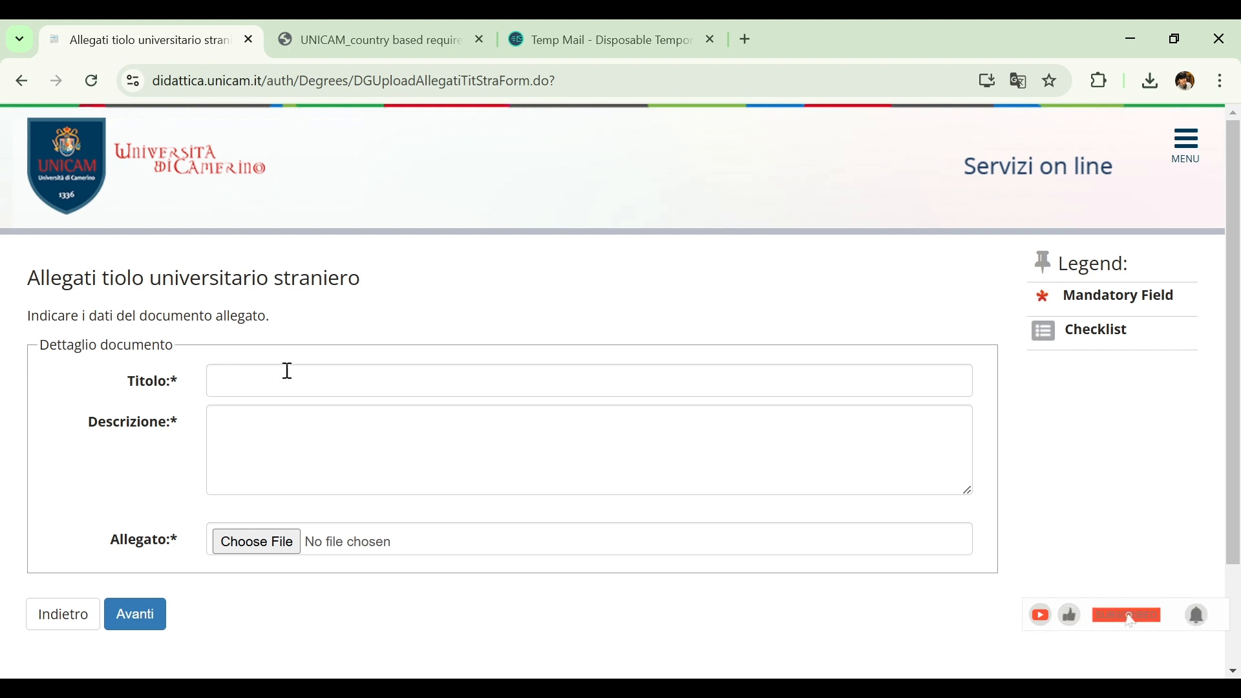
pyautogui.click(333, 383)
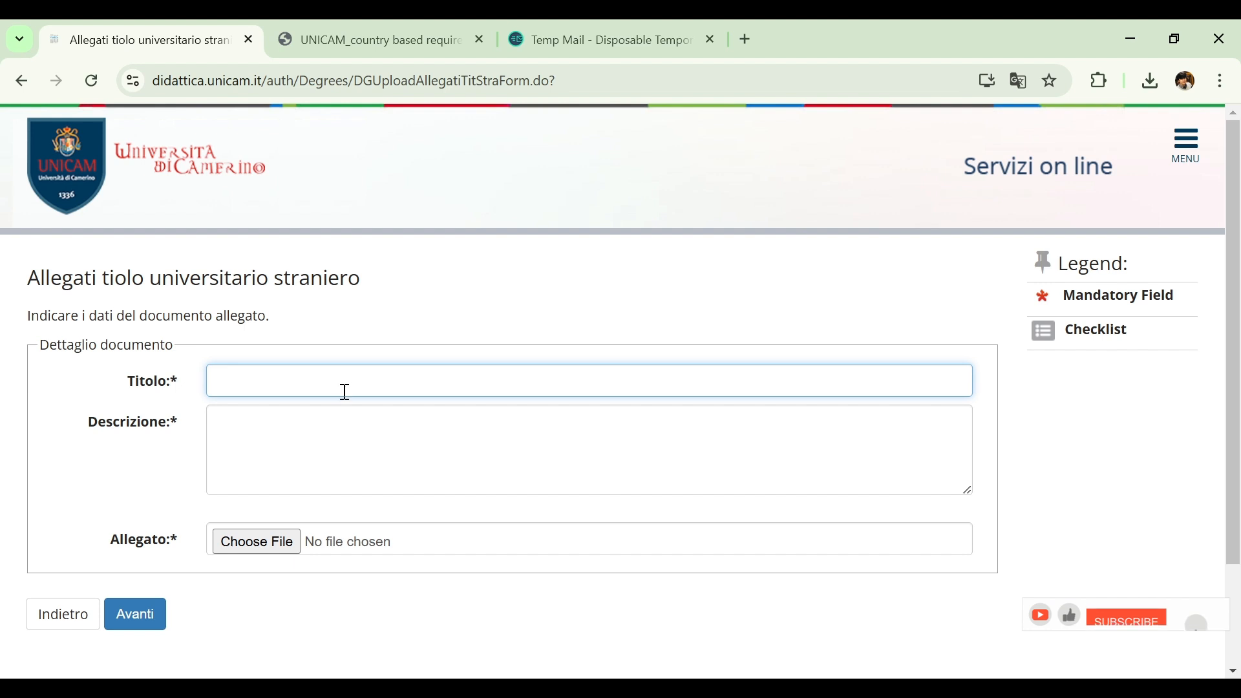
pyautogui.click(380, 416)
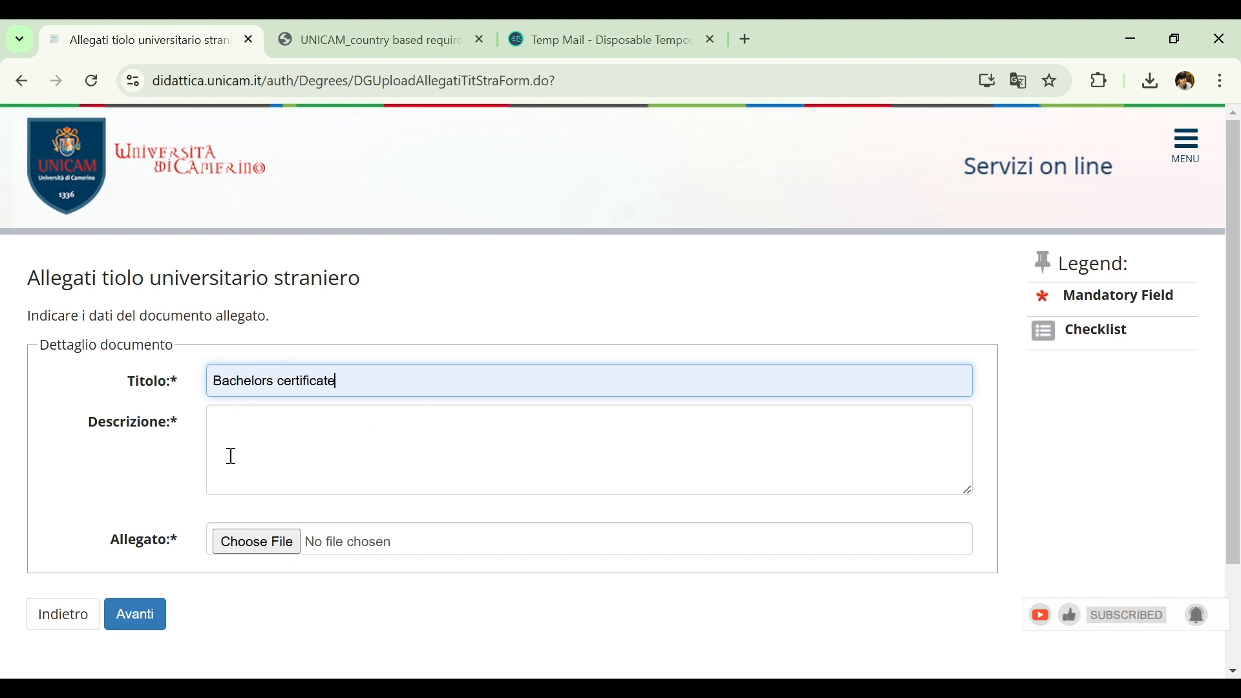
pyautogui.click(266, 542)
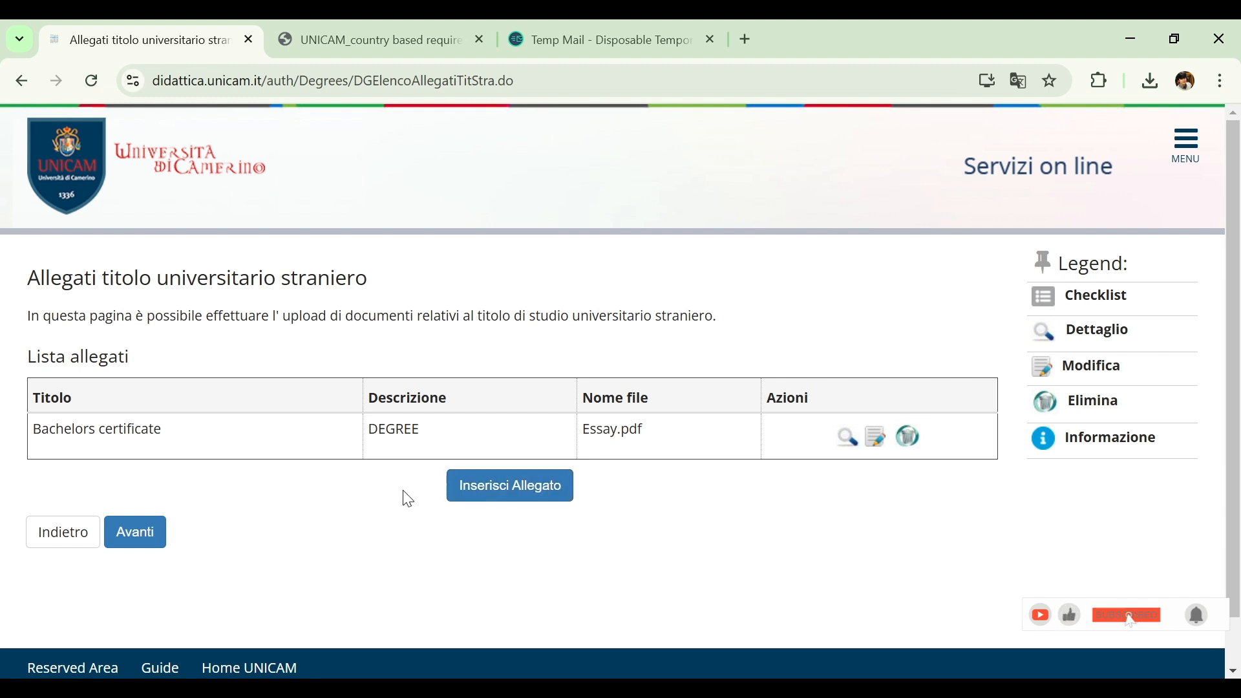
# Continue past the foreign degree's attachment list and proceed from the required qualifications page
pyautogui.click(126, 540)
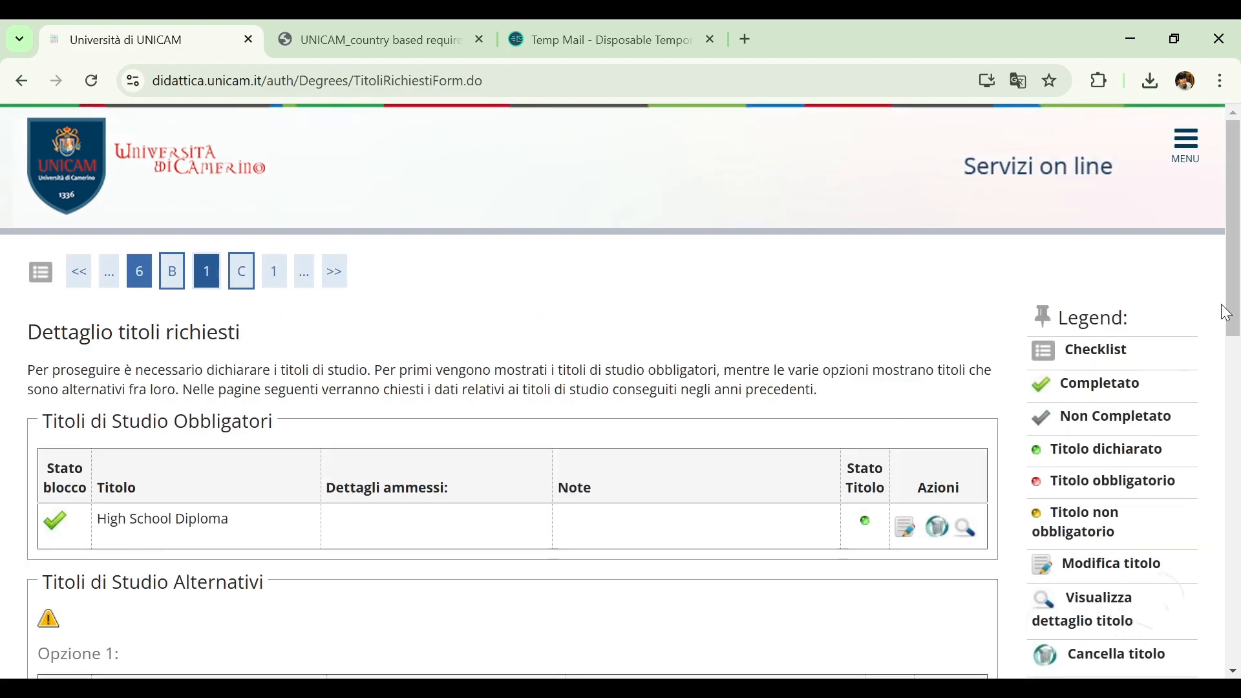
pyautogui.moveTo(1237, 230); pyautogui.dragTo(1238, 622)
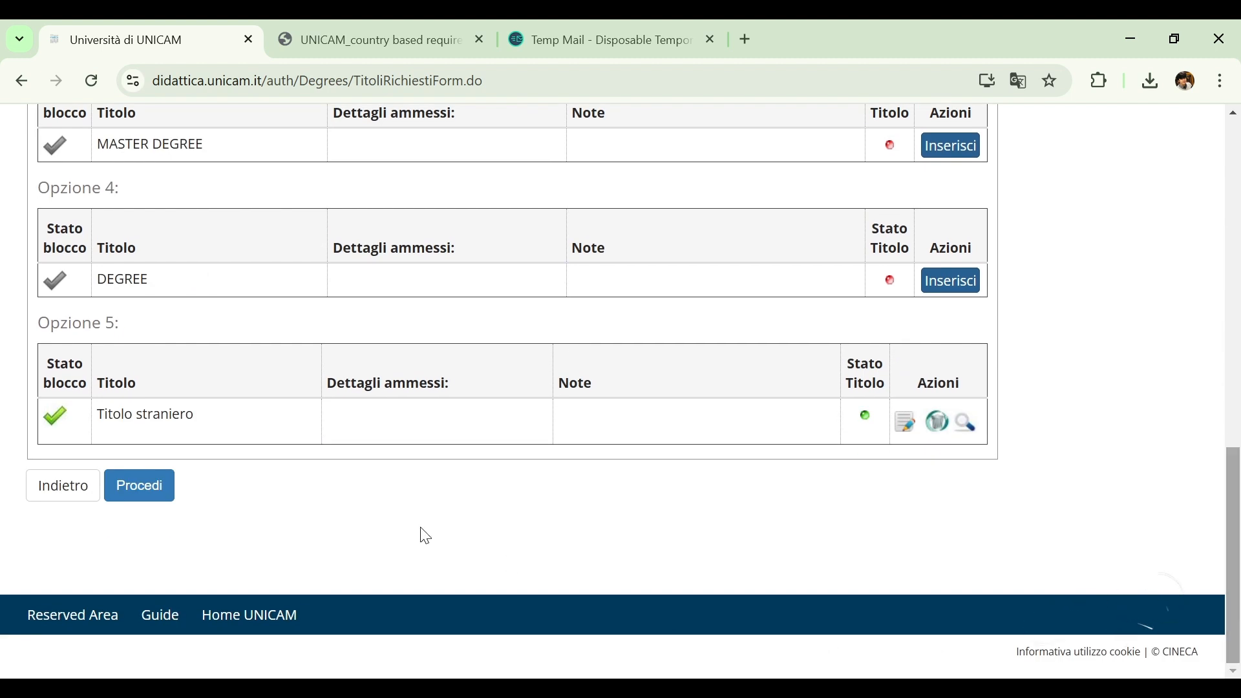
pyautogui.click(144, 491)
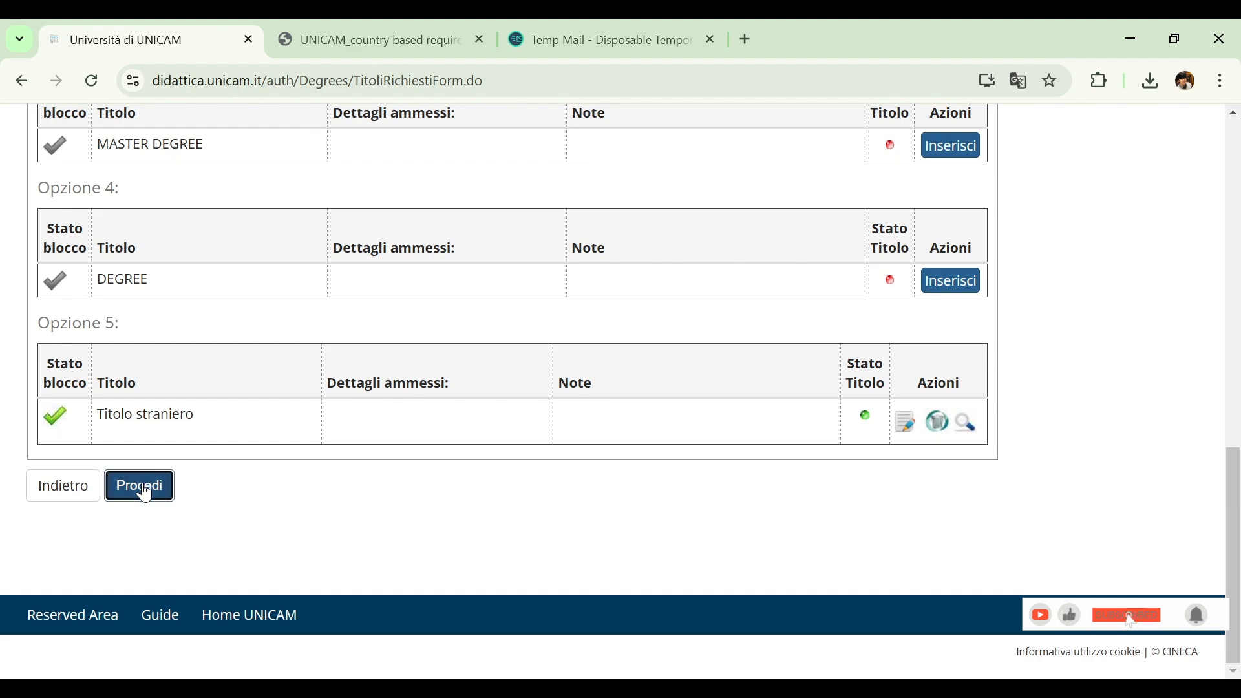
# Review and confirm the personal data summary, and continue past the document instructions to the ID card page
pyautogui.scroll(-16, 1237, 239)
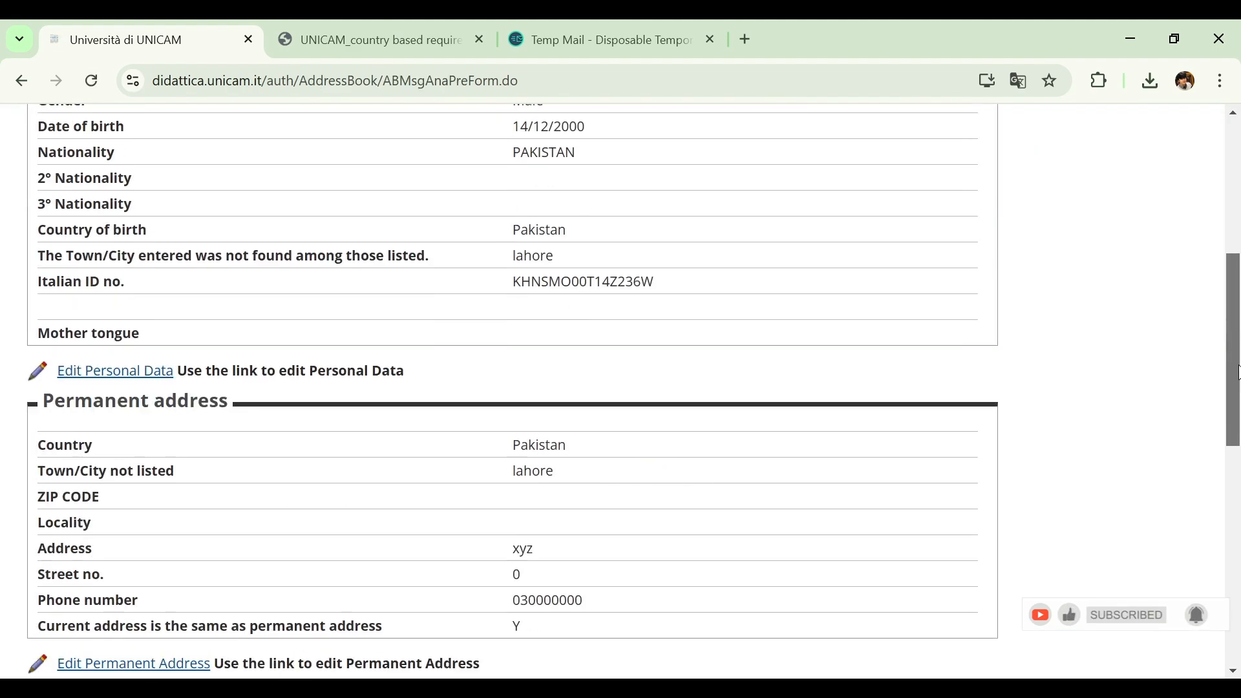
pyautogui.scroll(15, 1237, 280)
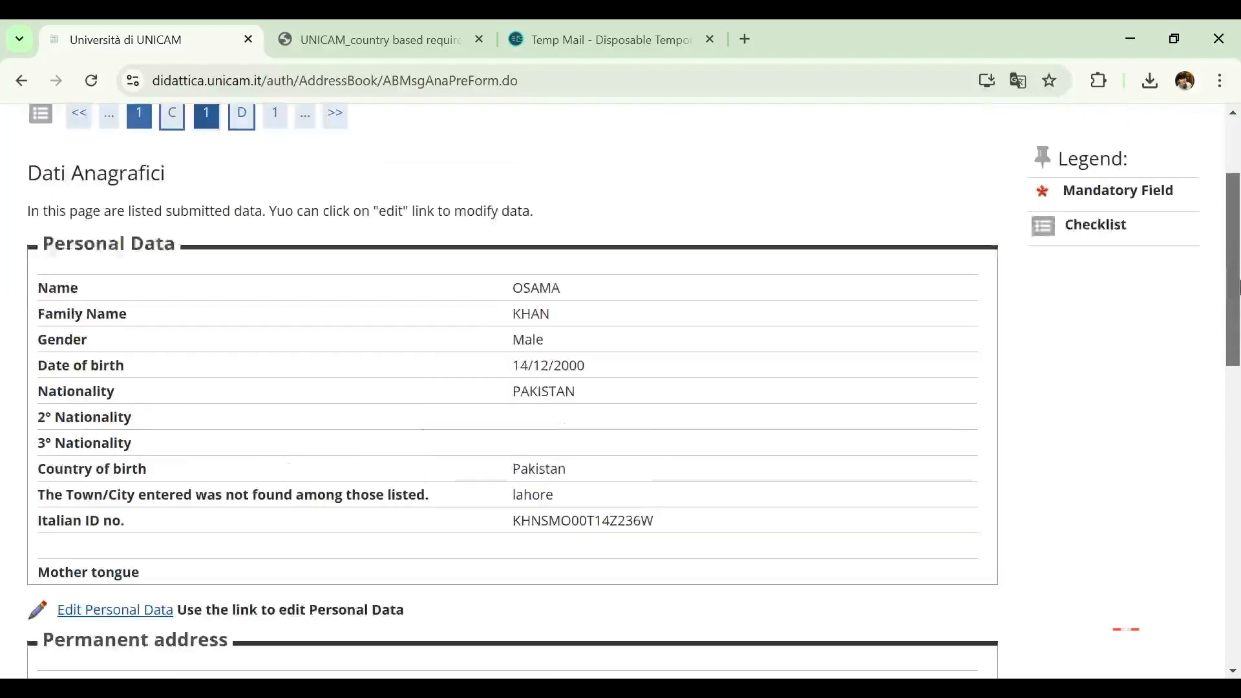
pyautogui.moveTo(1238, 280); pyautogui.dragTo(1239, 566)
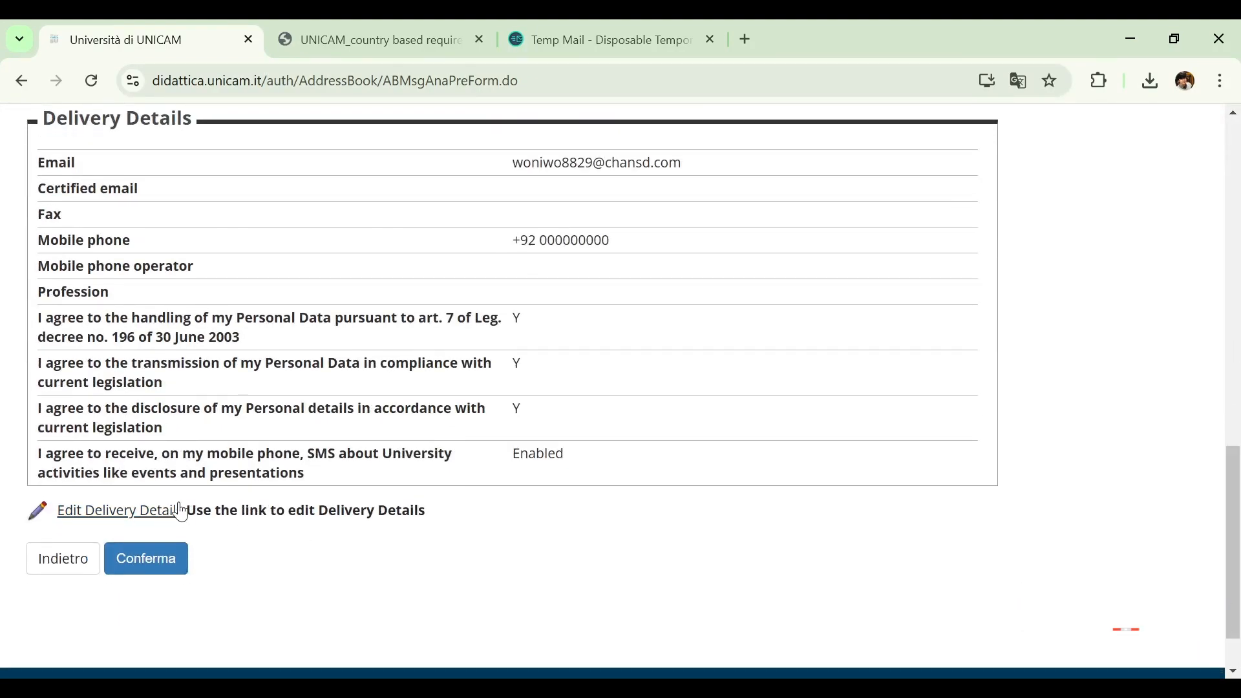
pyautogui.click(184, 568)
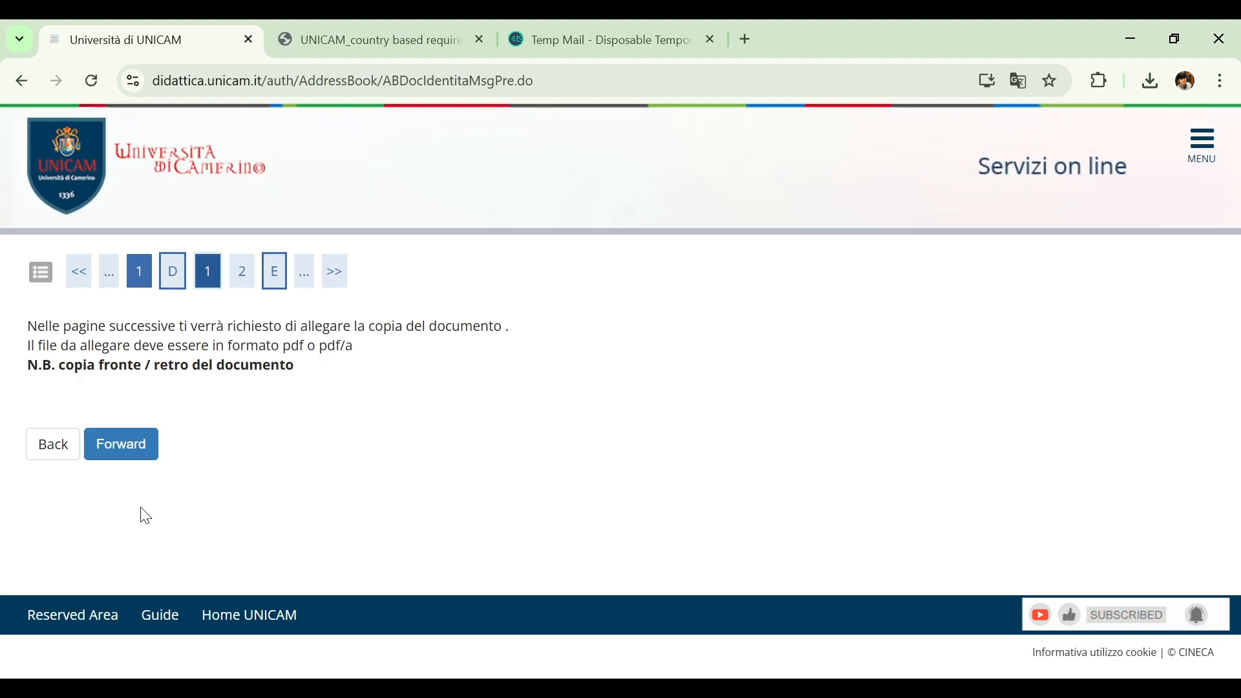
pyautogui.click(135, 458)
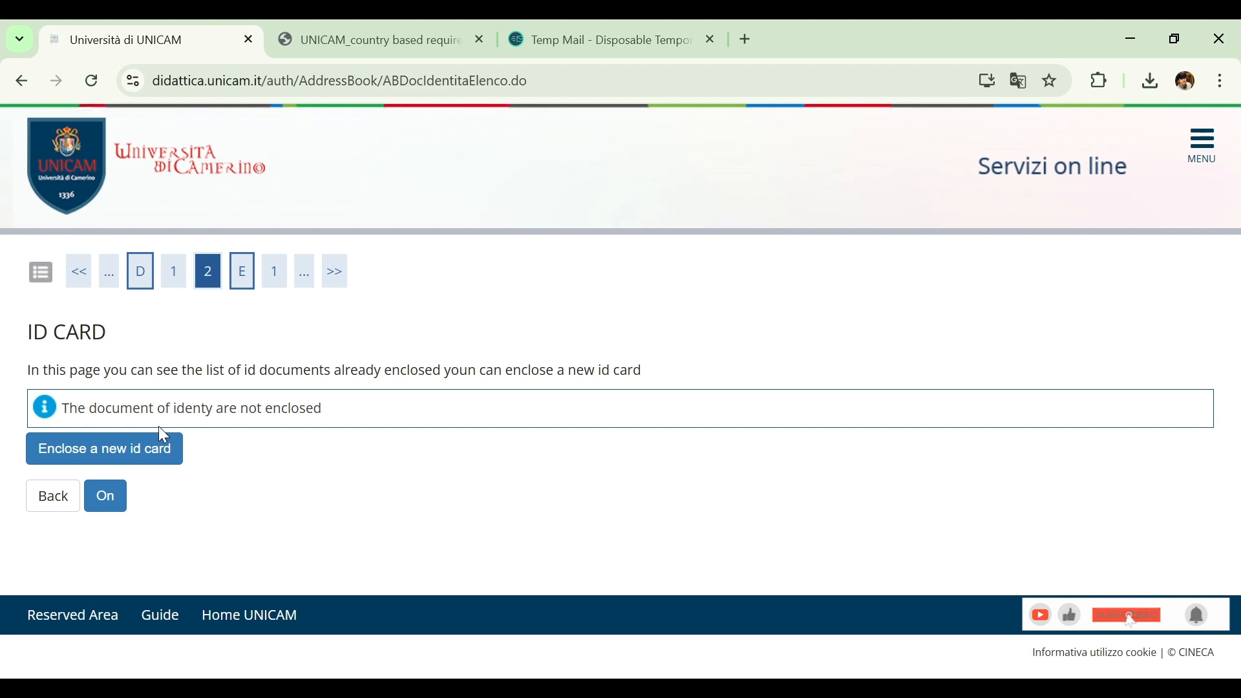
# Enclose a new ID document of type Passaporto, enter the passport number, and set the issuing authority to Nadra, Pakistan
pyautogui.click(129, 456)
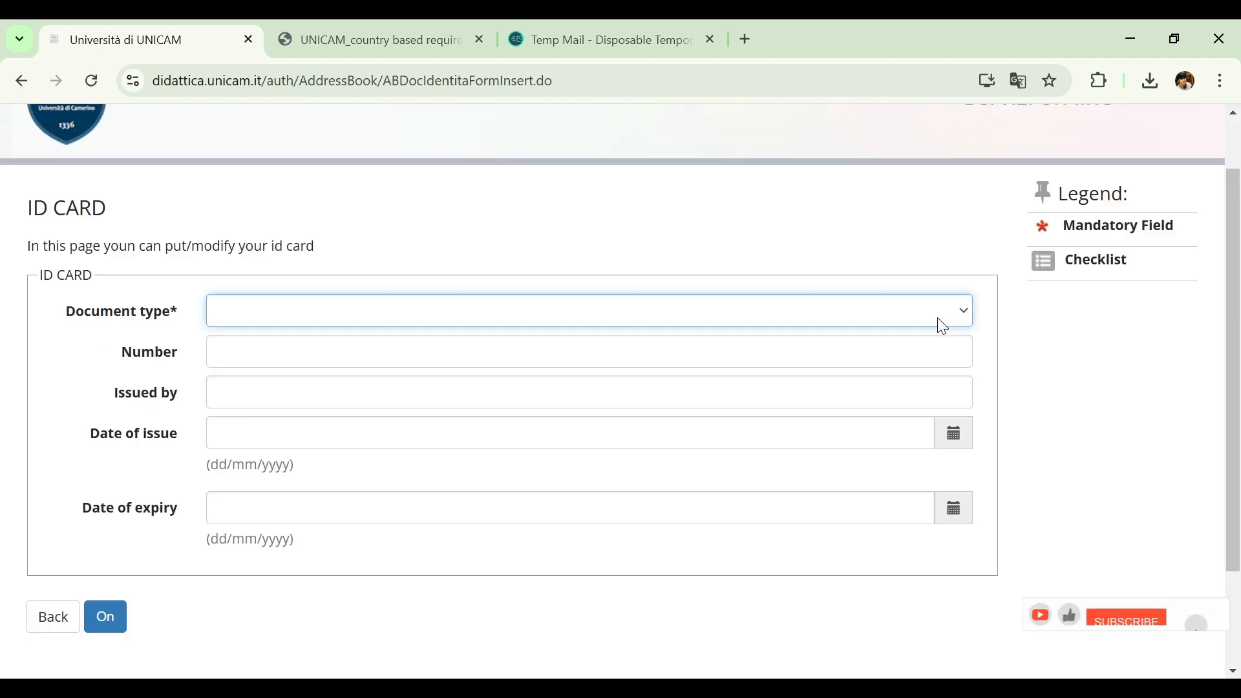
pyautogui.click(585, 380)
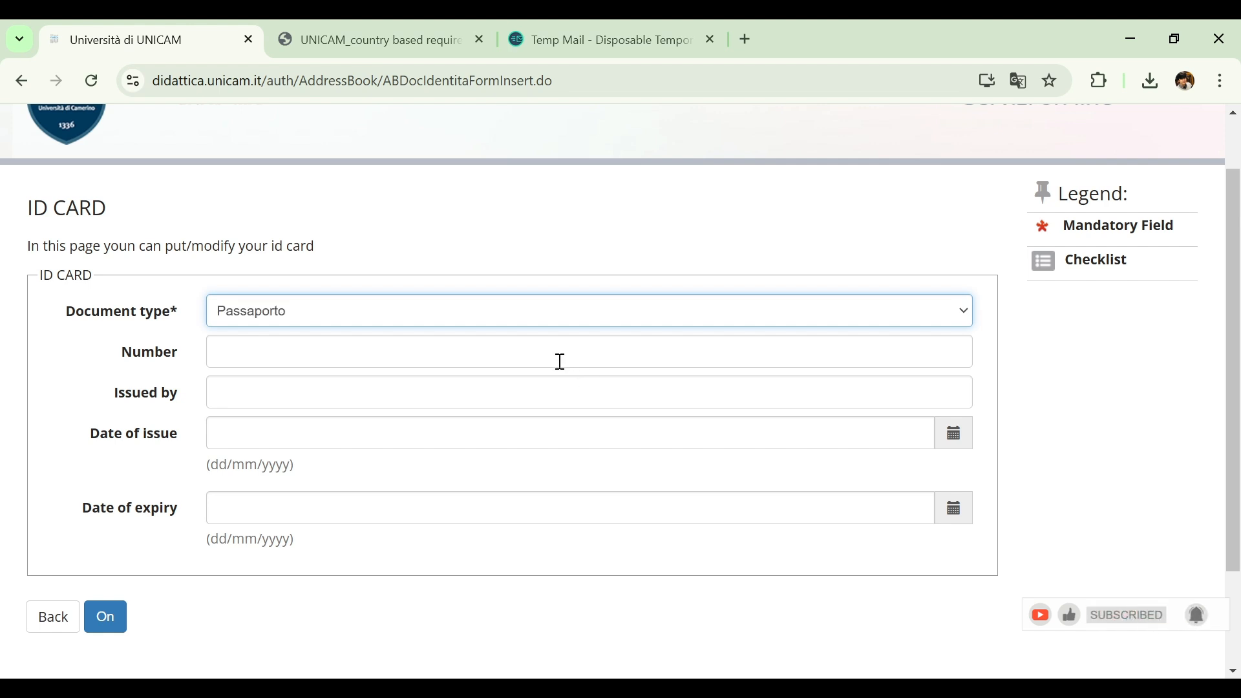
pyautogui.click(561, 362)
pyautogui.write('1234')
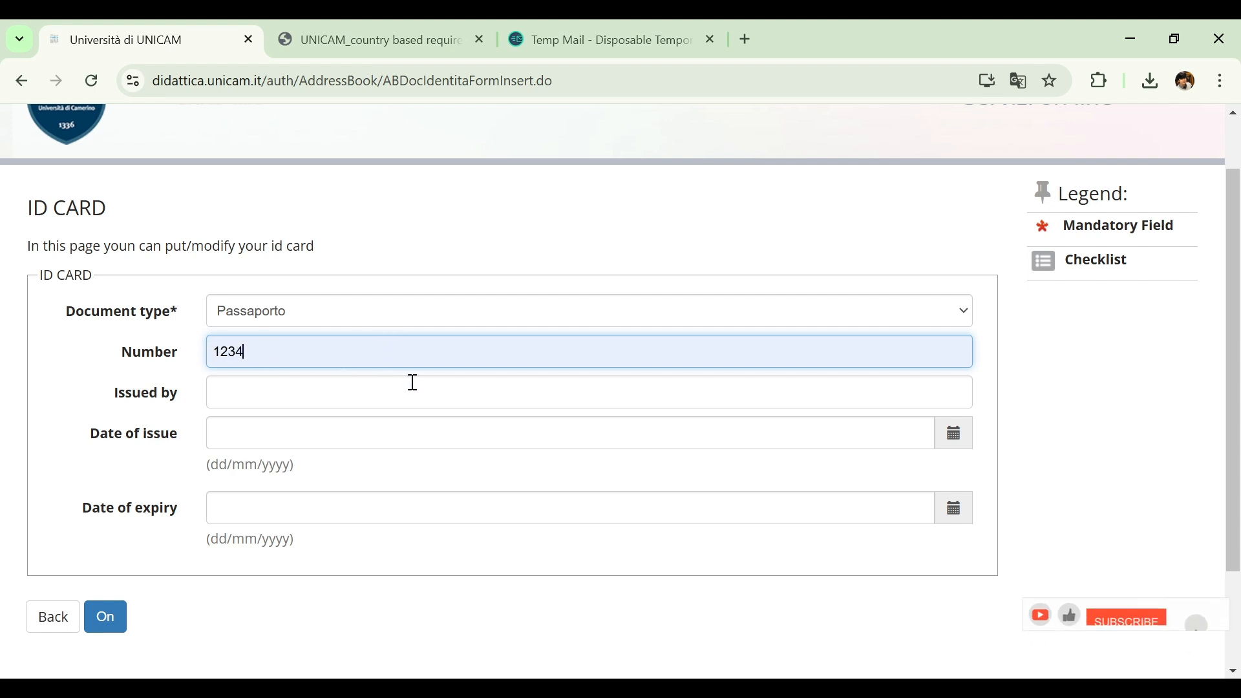
pyautogui.click(412, 382)
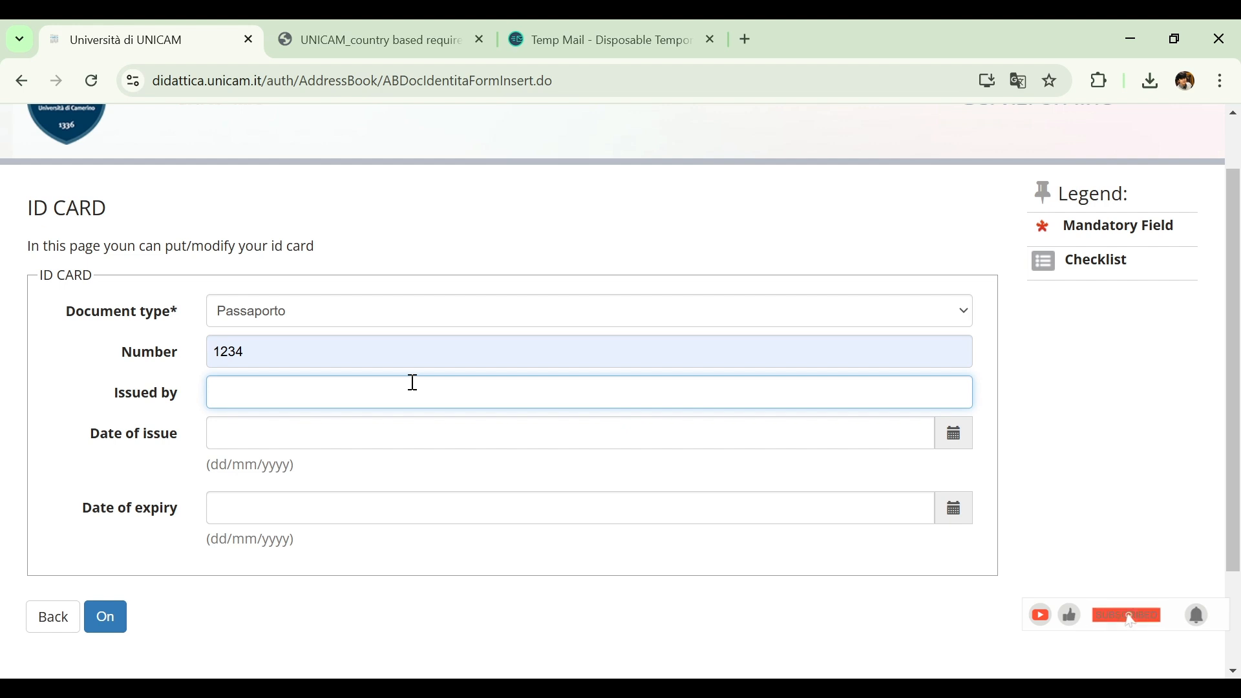
pyautogui.write('Nadra, Pakistan')
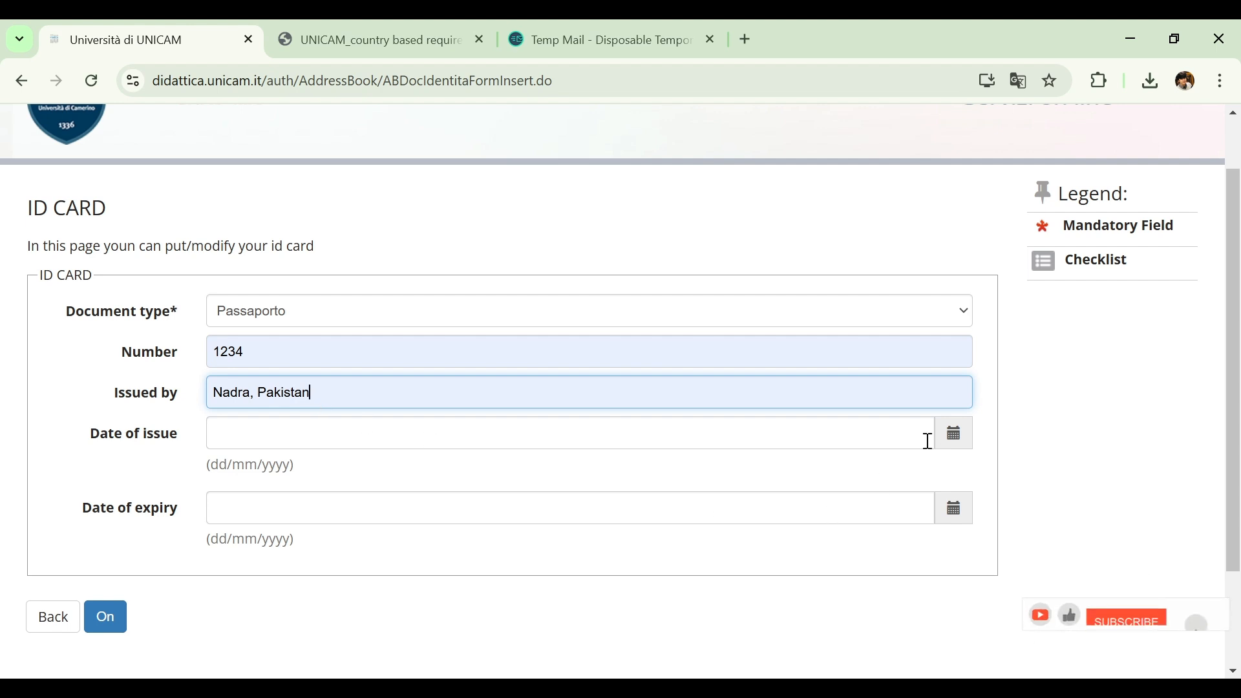
# Set the passport's date of issue to 28/12/2024 and date of expiry to 18/12/2026, and submit the ID document data
pyautogui.click(954, 436)
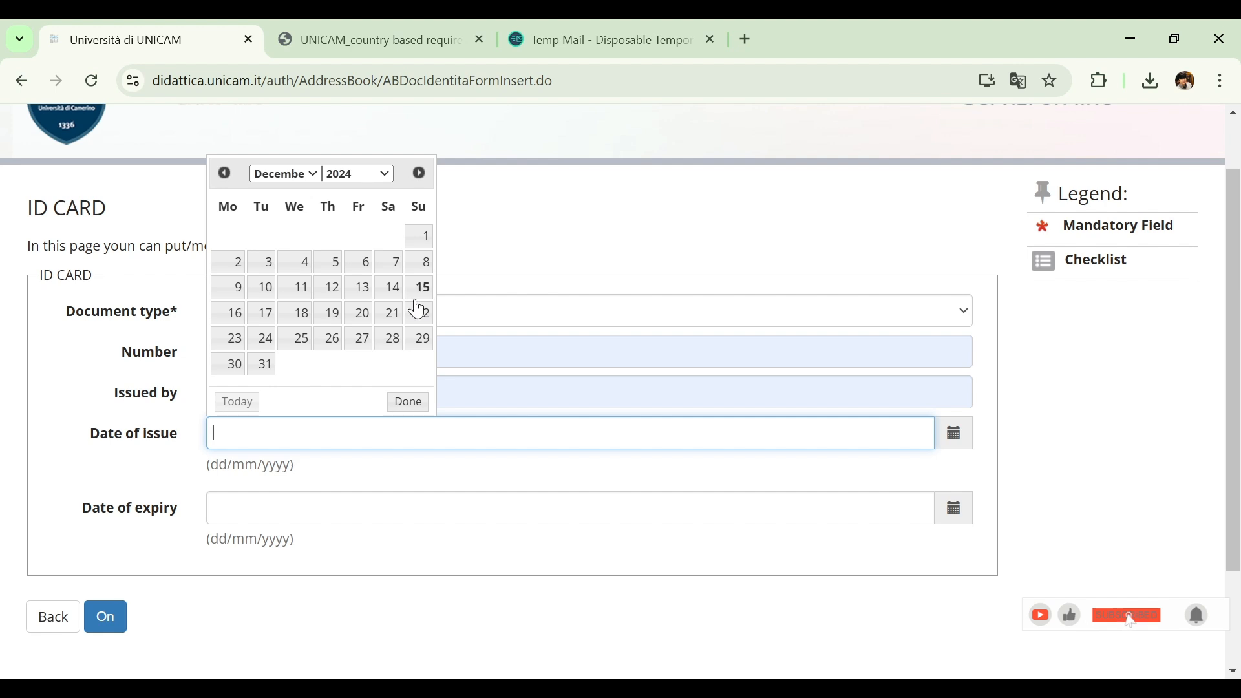
pyautogui.click(392, 339)
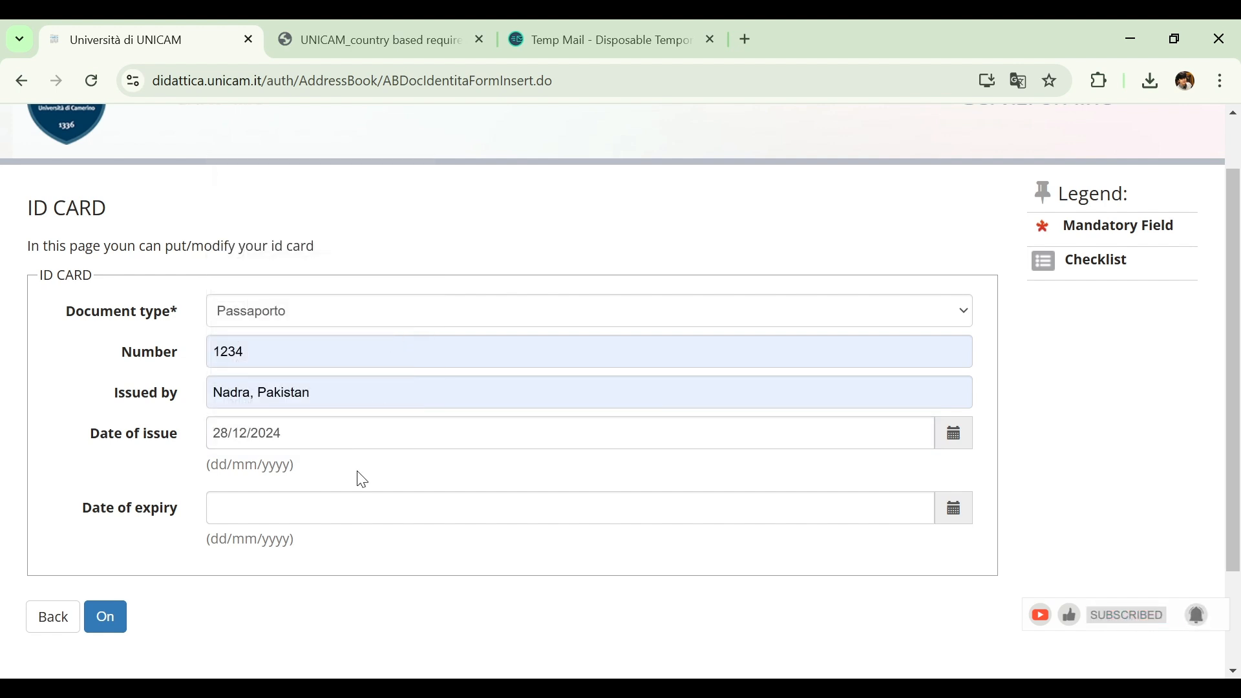
pyautogui.click(353, 507)
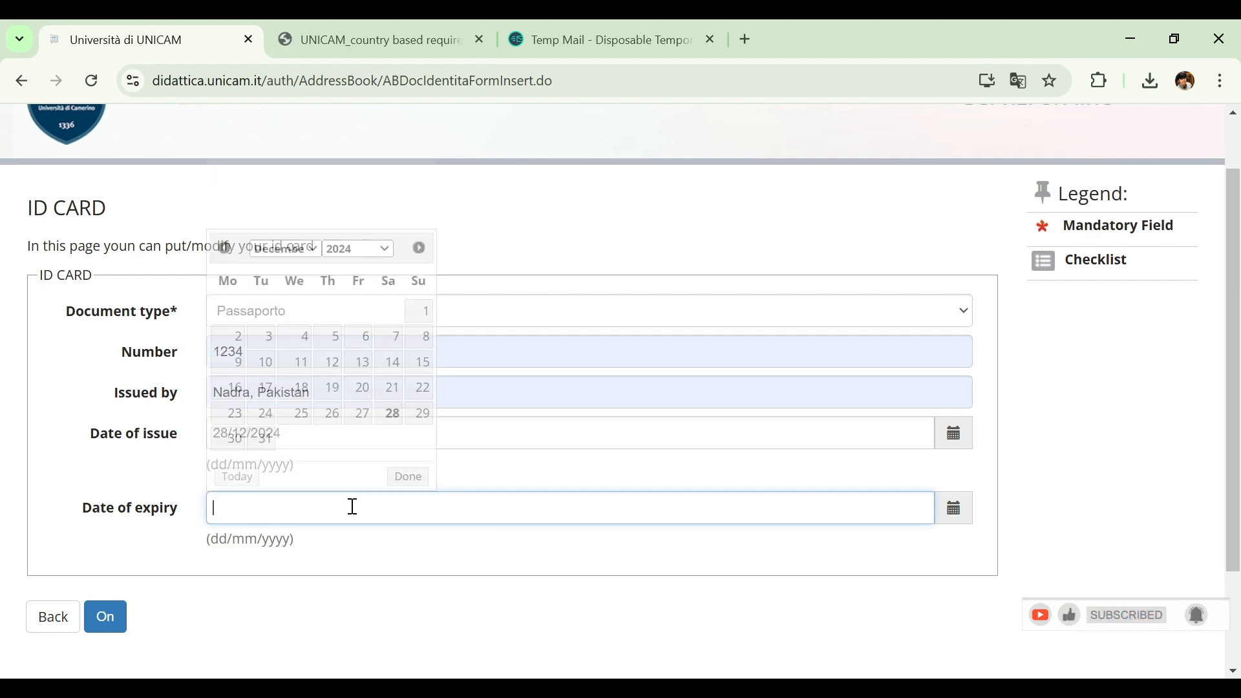
pyautogui.click(376, 251)
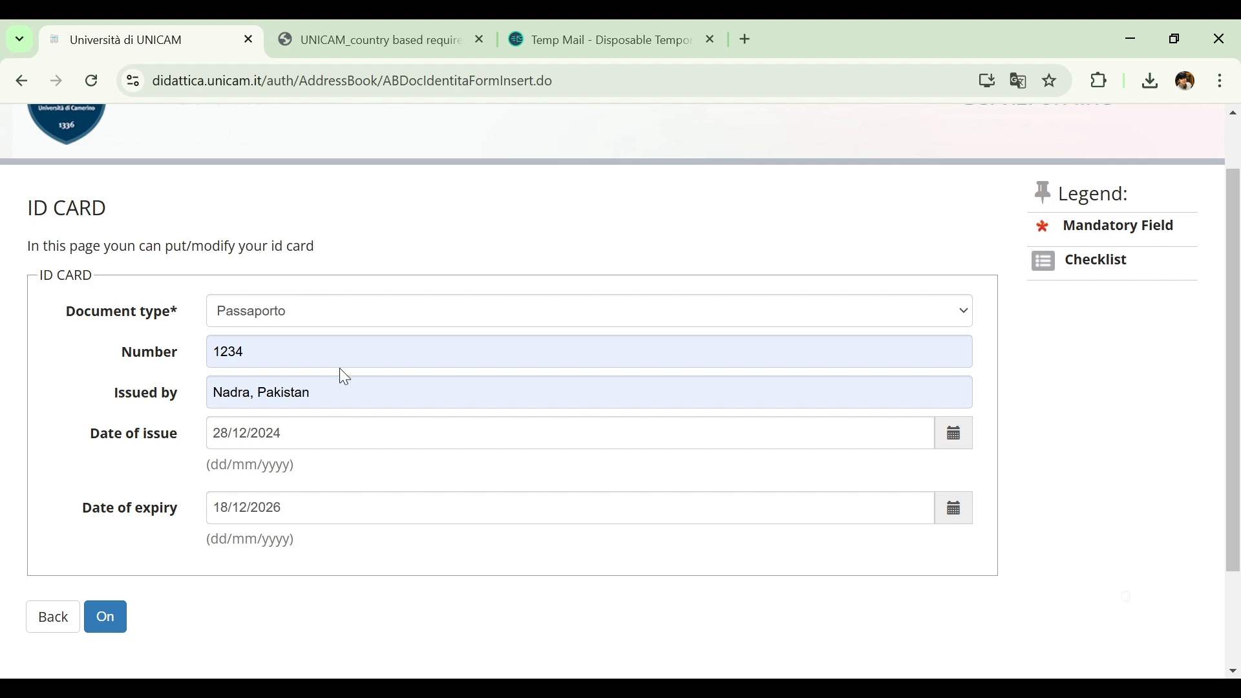
pyautogui.click(107, 625)
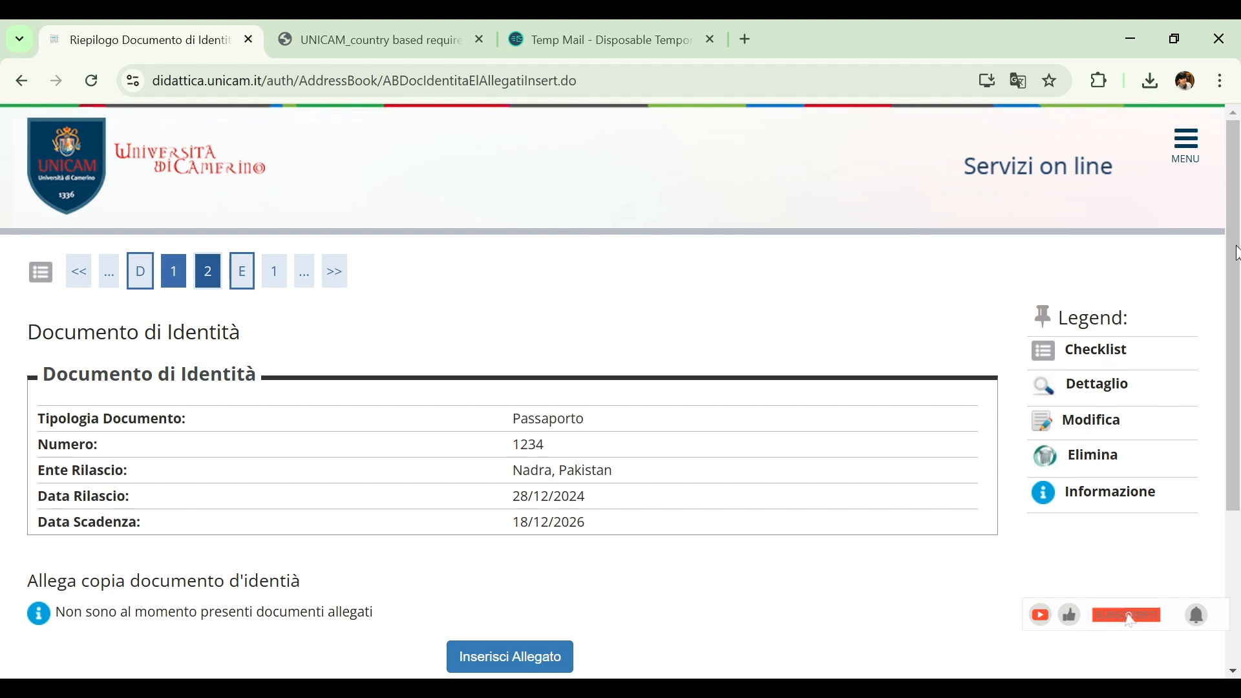
# Attach passport .pdf to the identity document with the title Passport and the description PASSPORT, and submit the upload
pyautogui.moveTo(1234, 245); pyautogui.dragTo(1231, 372)
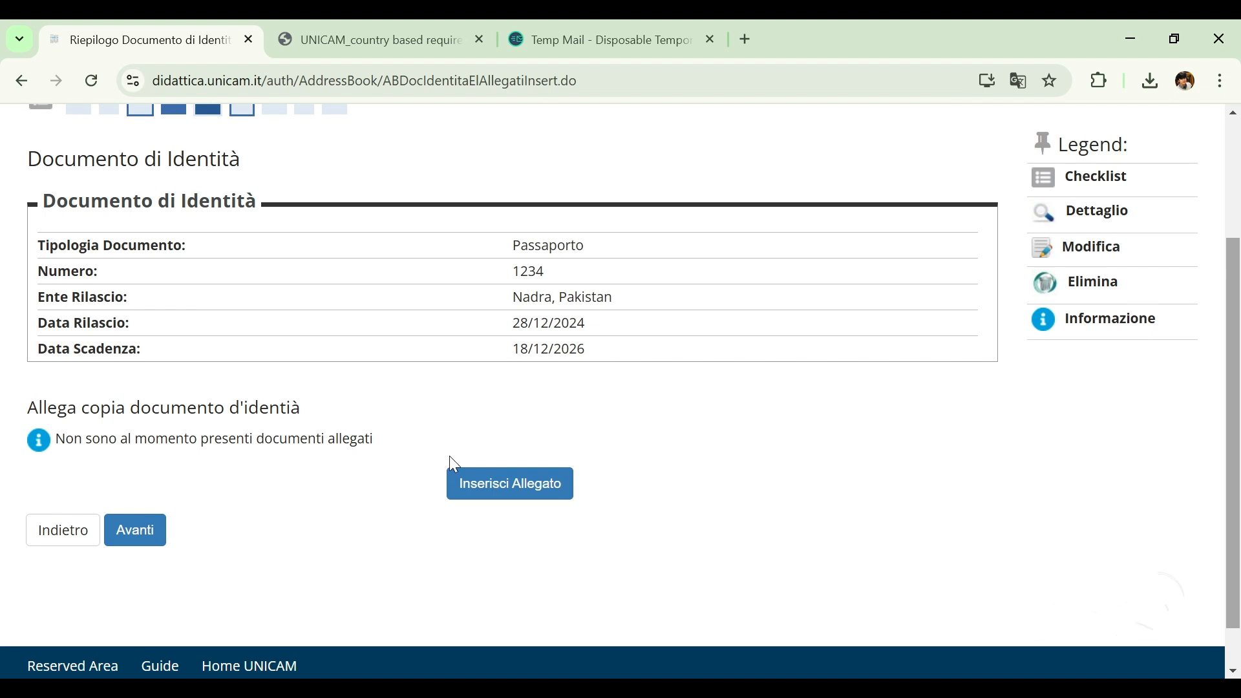
pyautogui.click(486, 495)
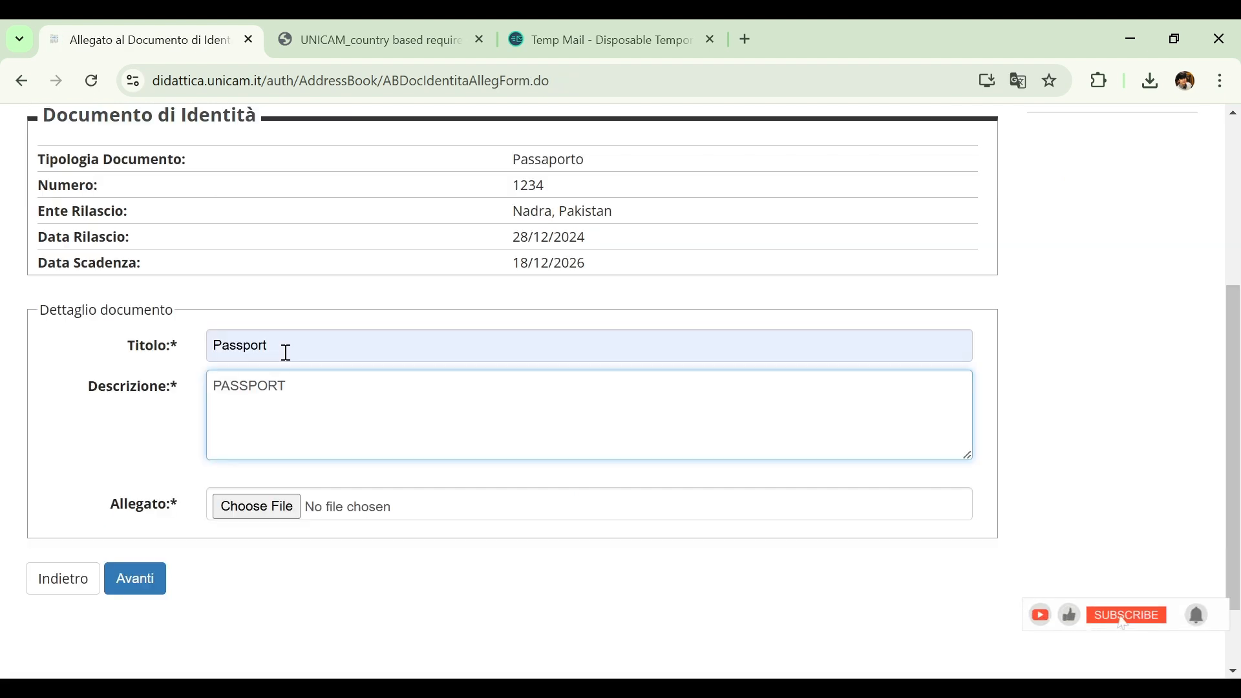
pyautogui.click(285, 352)
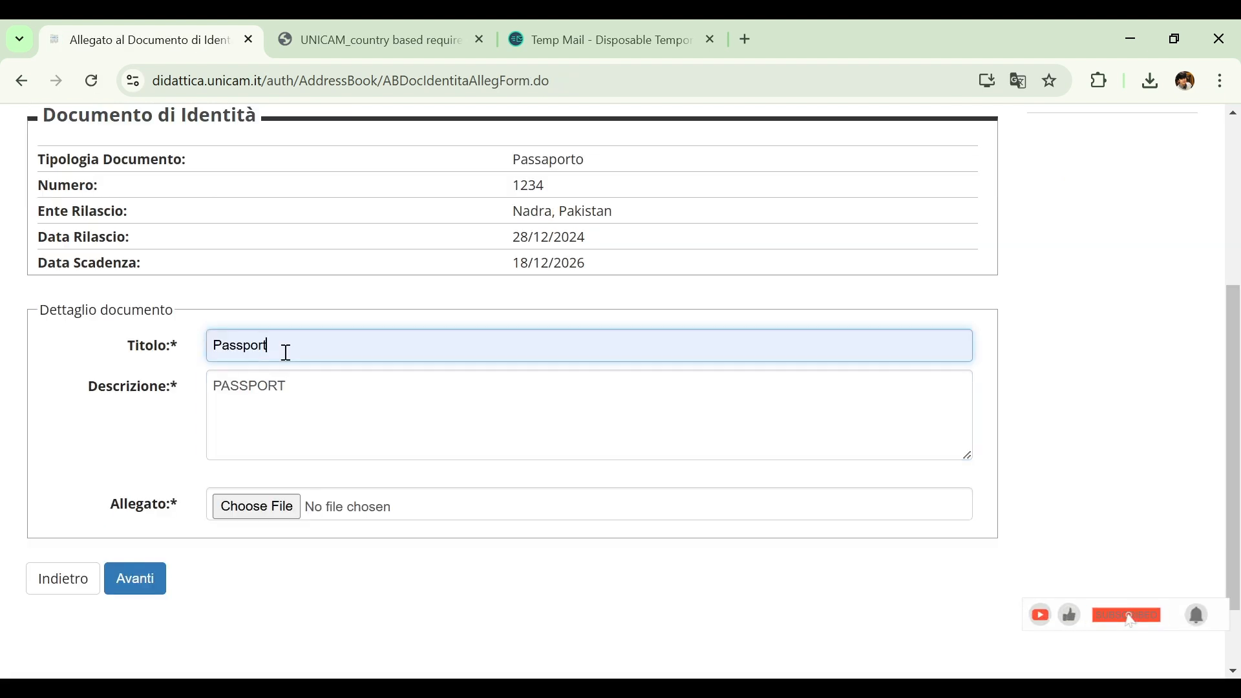
pyautogui.moveTo(287, 353); pyautogui.dragTo(210, 351)
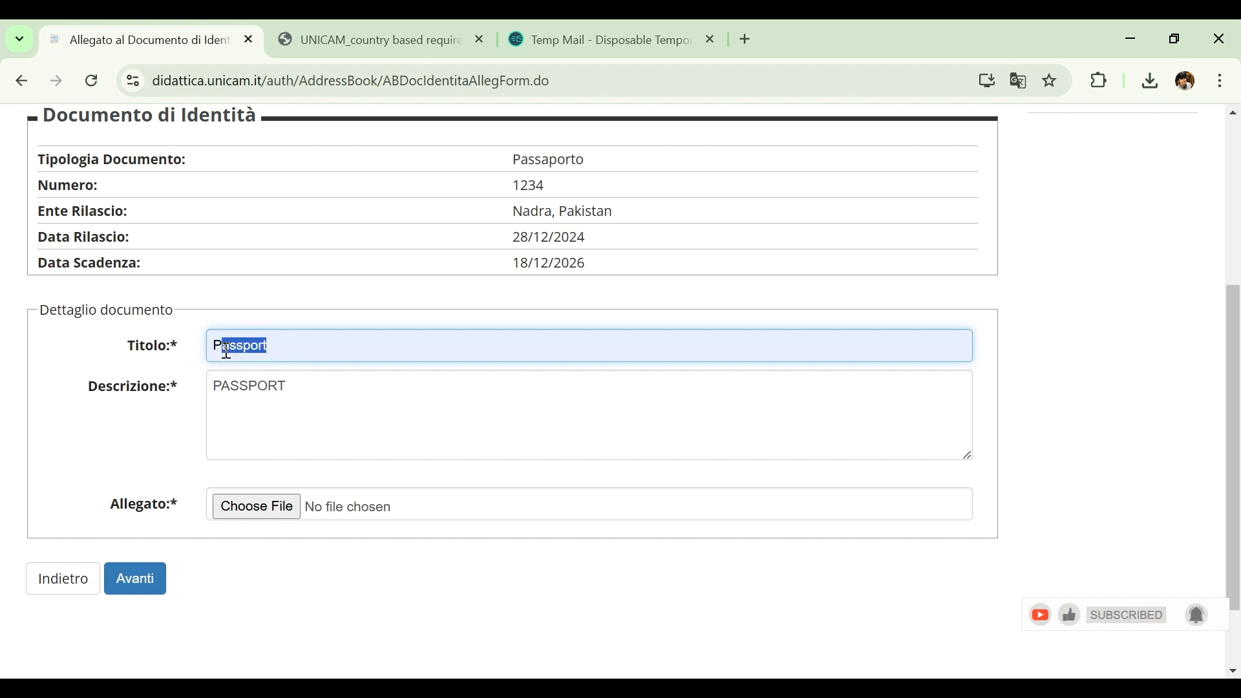
pyautogui.click(335, 415)
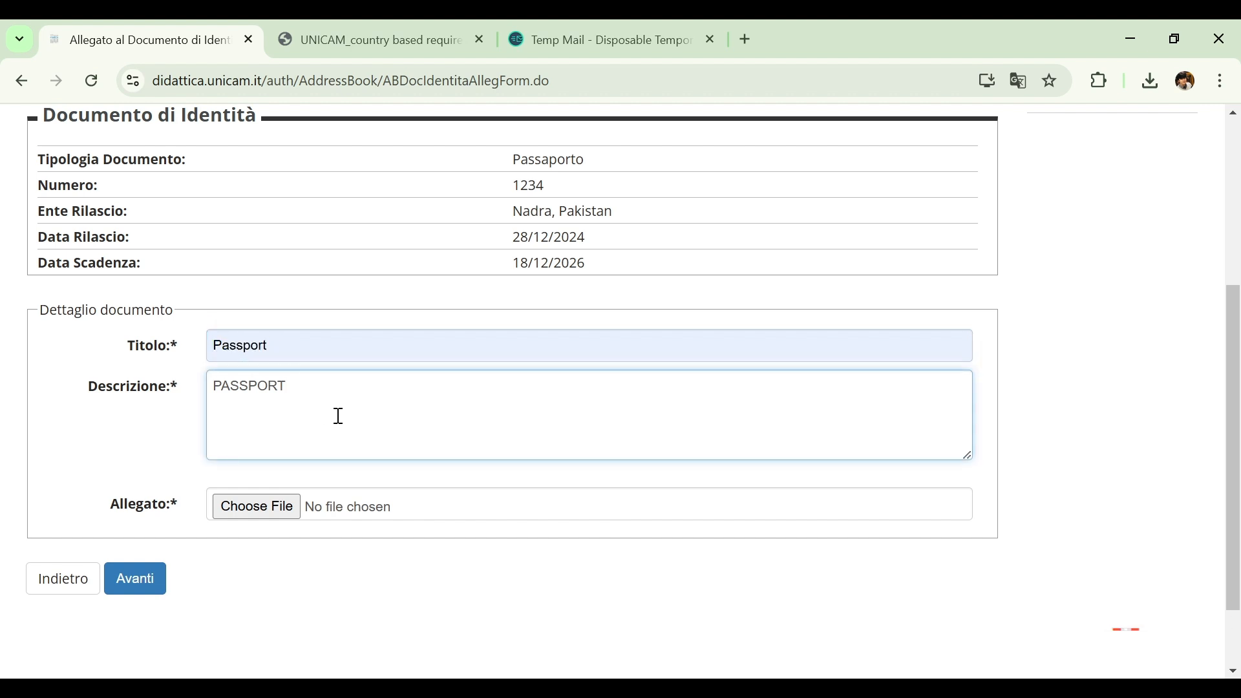
pyautogui.click(283, 514)
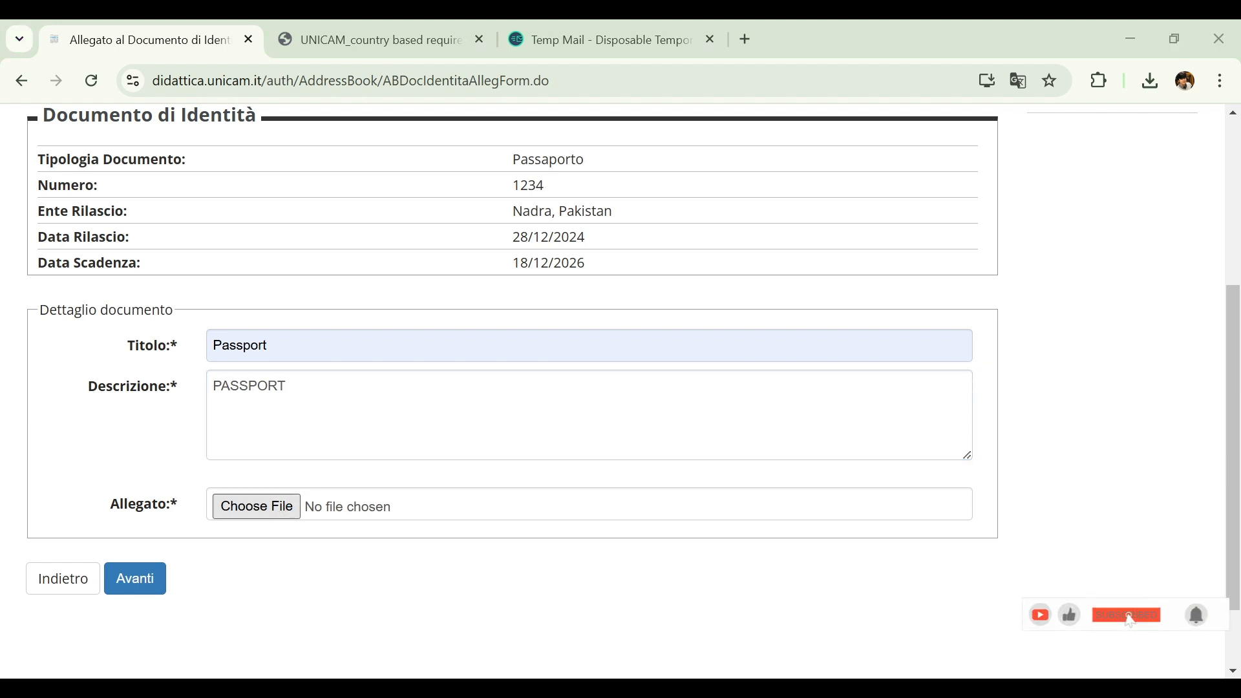
pyautogui.press('Return')
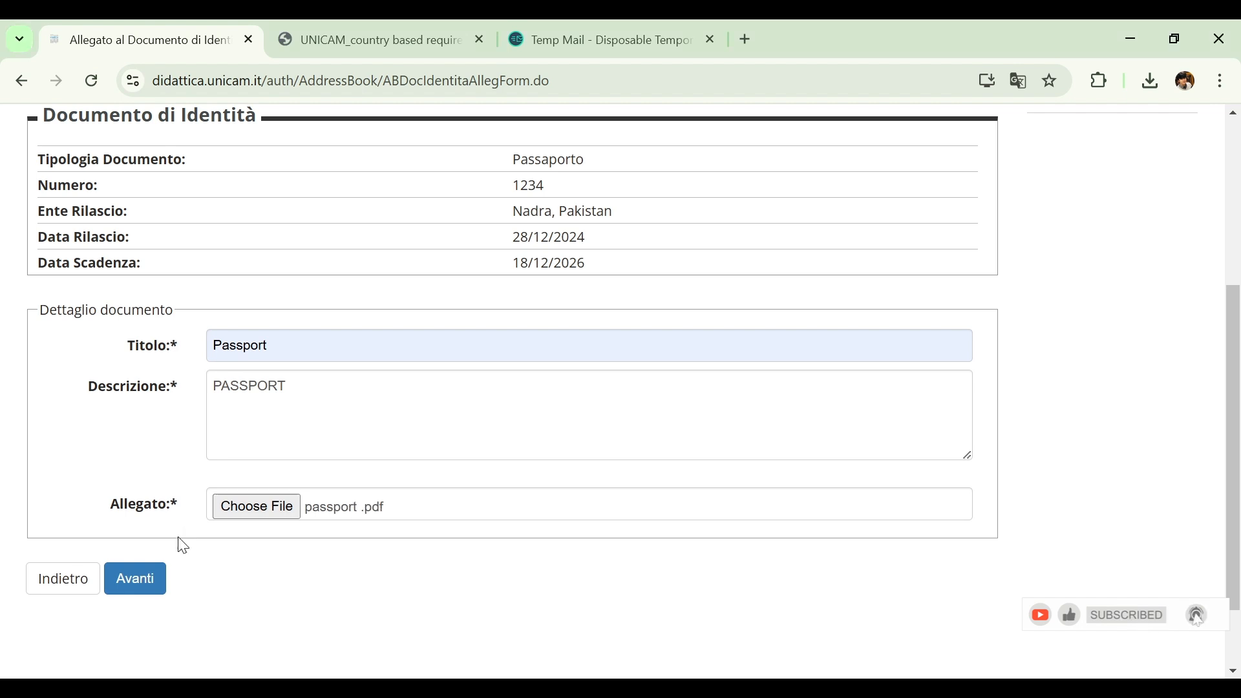
pyautogui.click(154, 577)
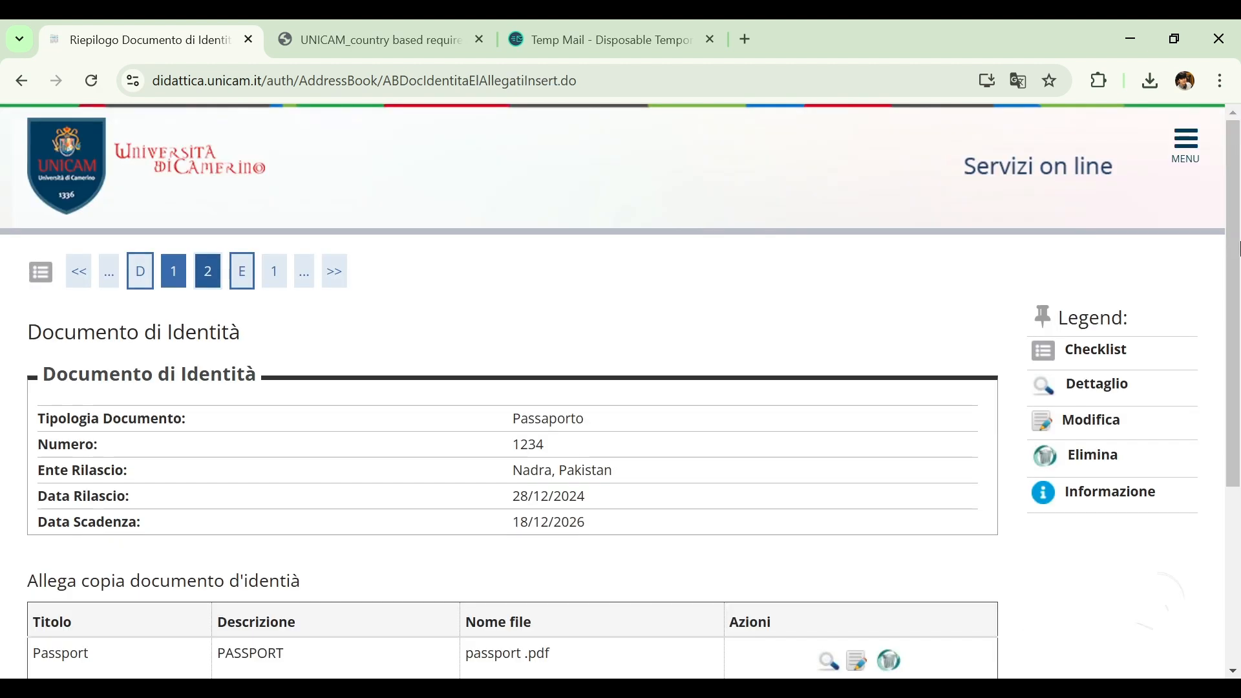
# Continue past the passport's attachment list and the ID card list to the evaluation request's attachments page
pyautogui.scroll(-4, 630, 405)
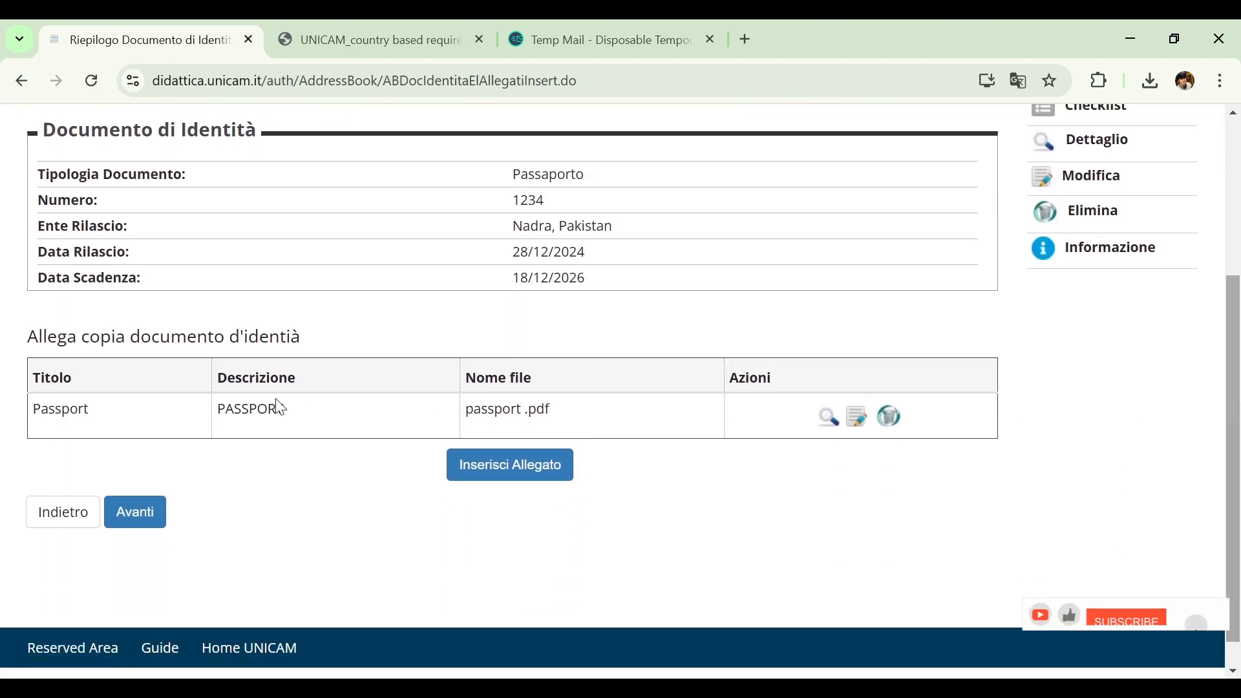
pyautogui.click(136, 513)
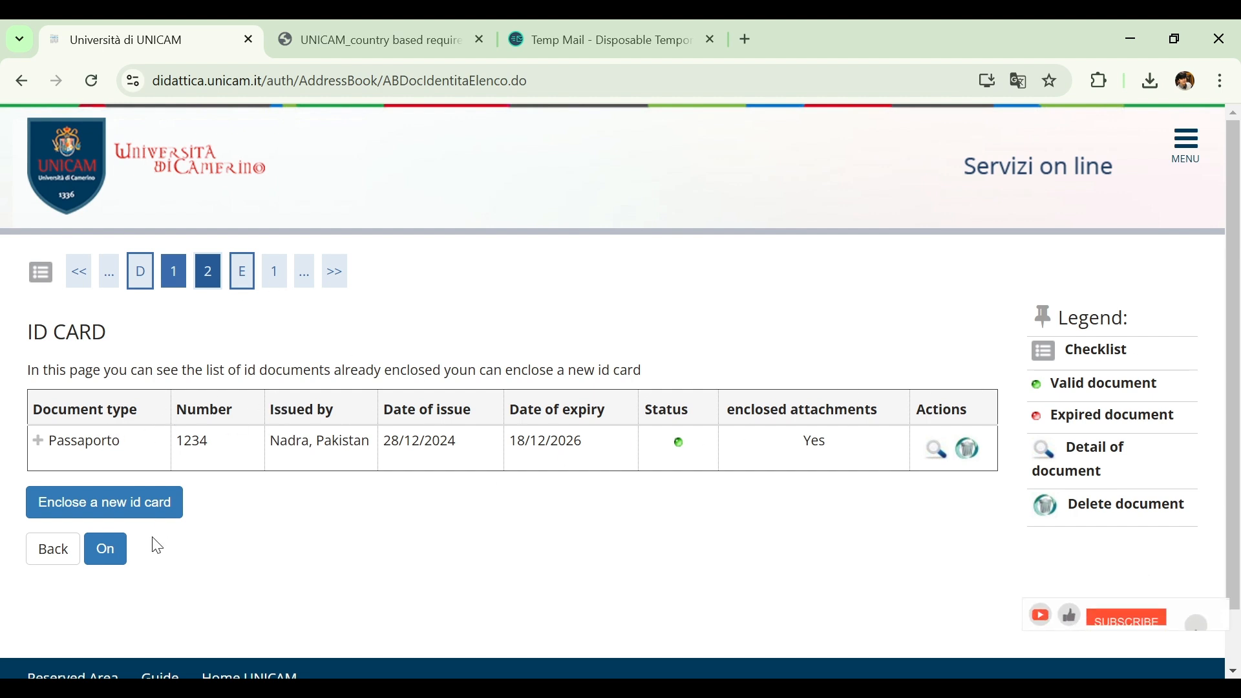
pyautogui.click(114, 559)
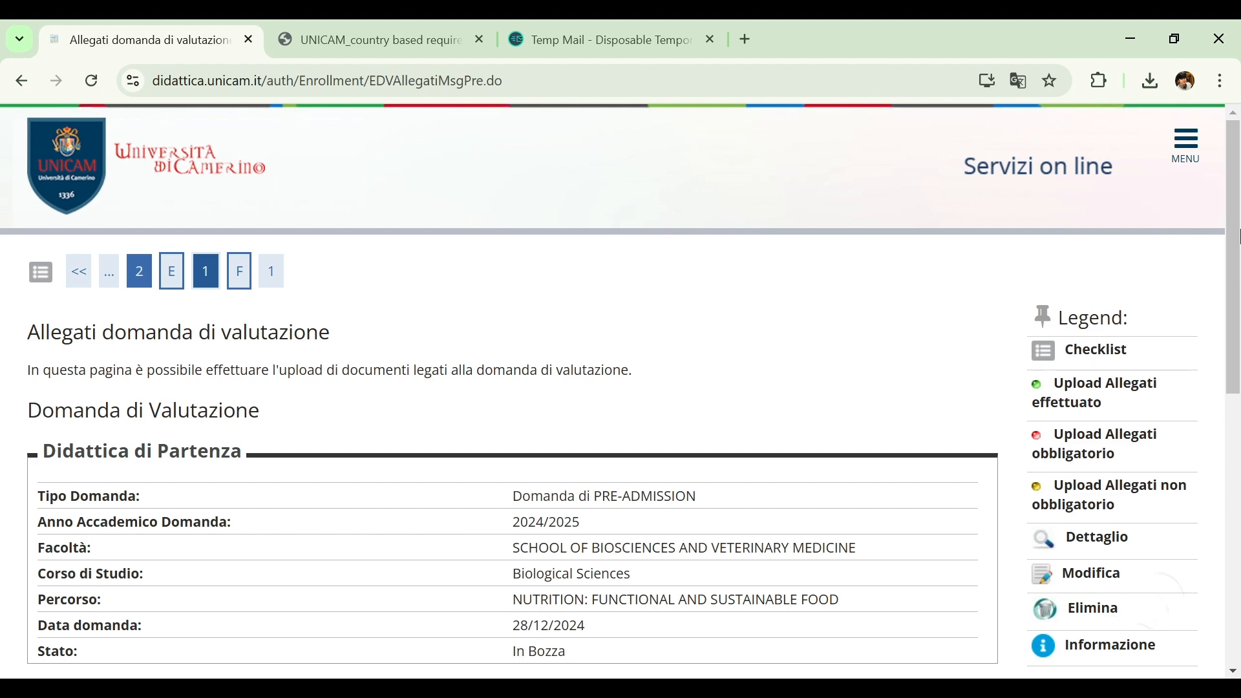
# Add a Transcript of Records attachment with title and description TRANSCRIPTS, using sop ista.pdf as the file, and submit the upload
pyautogui.moveTo(1236, 220); pyautogui.dragTo(1230, 436)
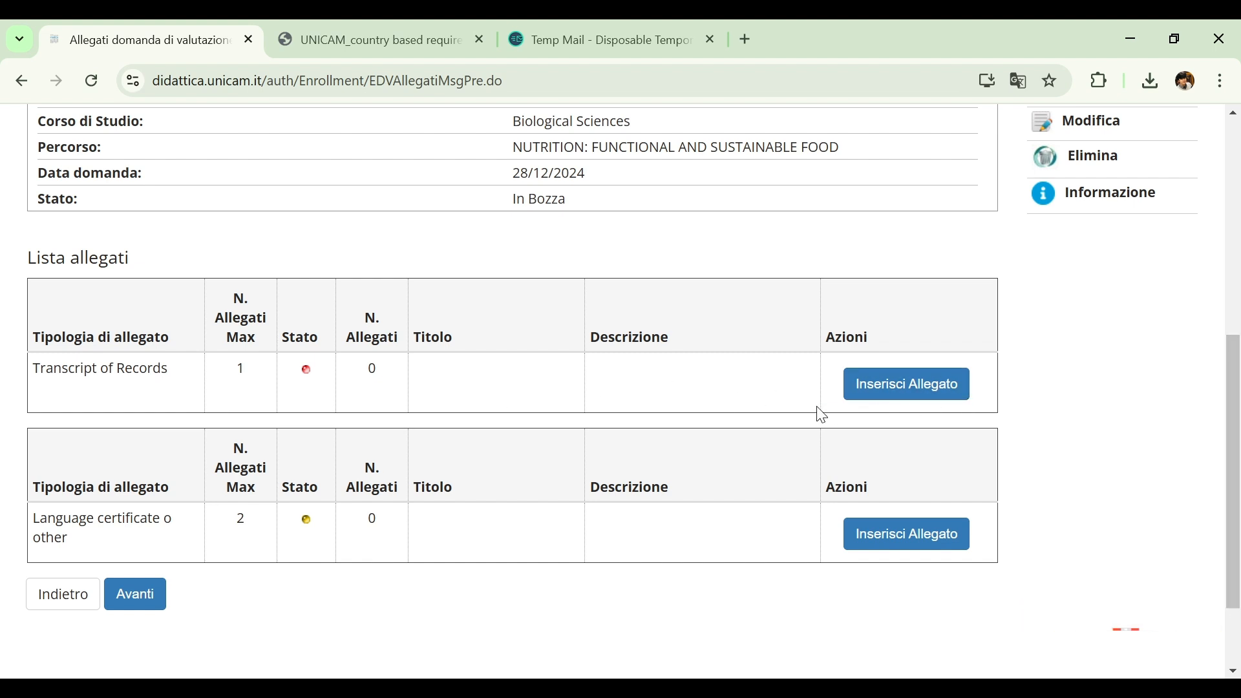
pyautogui.click(873, 395)
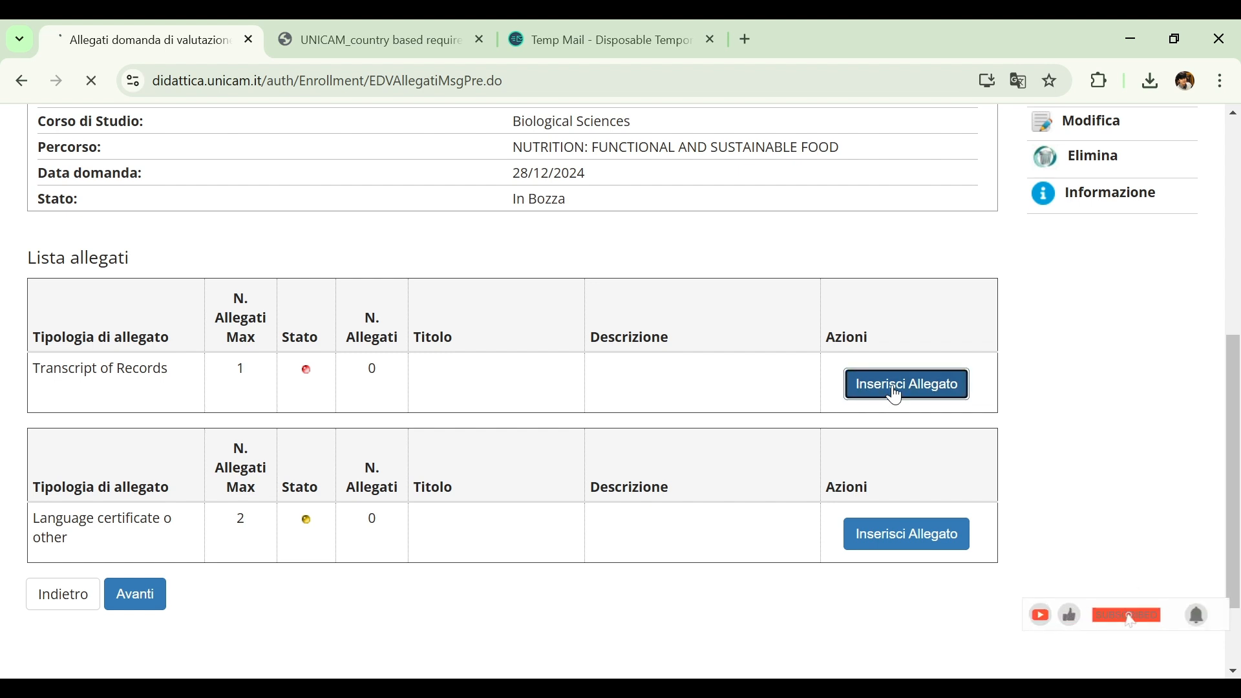
pyautogui.write('TRA')
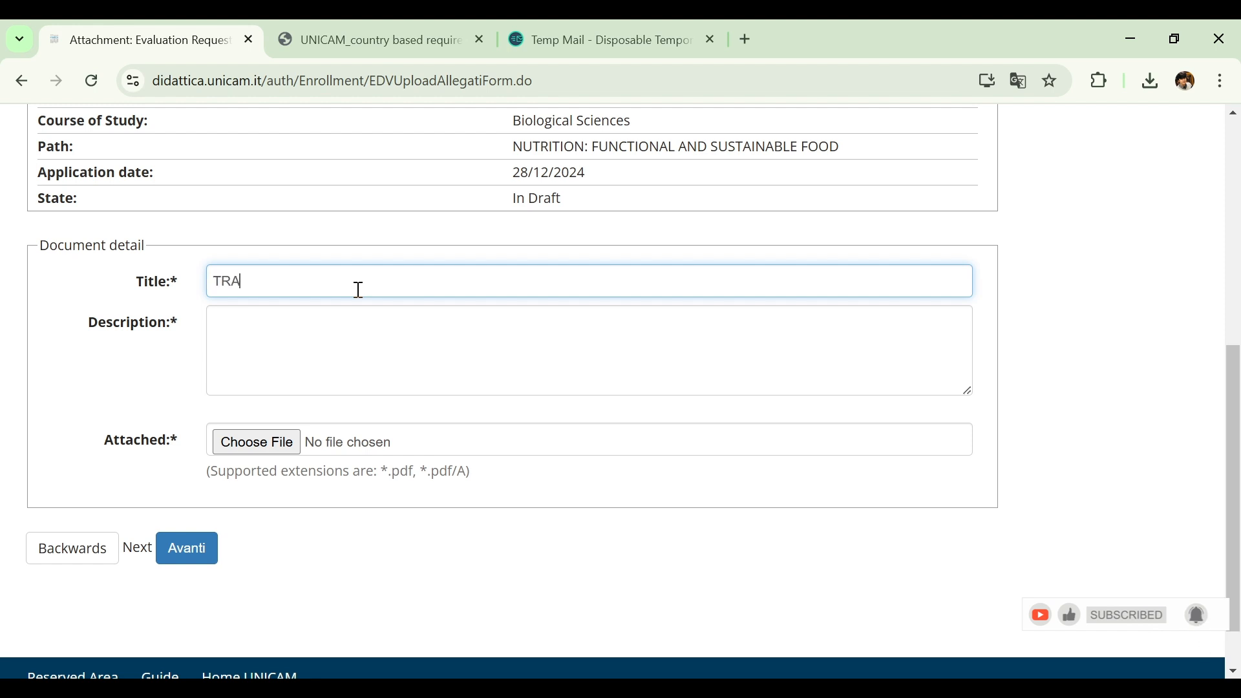
pyautogui.write('NSCRIPTS')
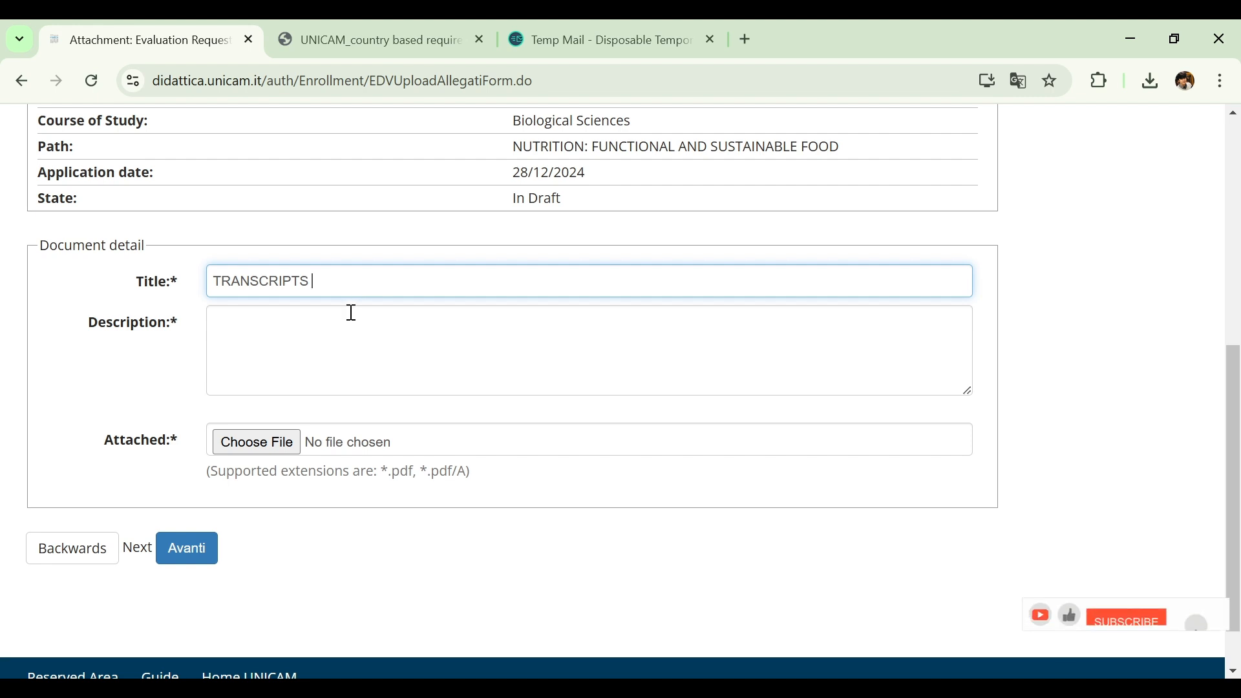
pyautogui.click(352, 316)
pyautogui.write('TRA')
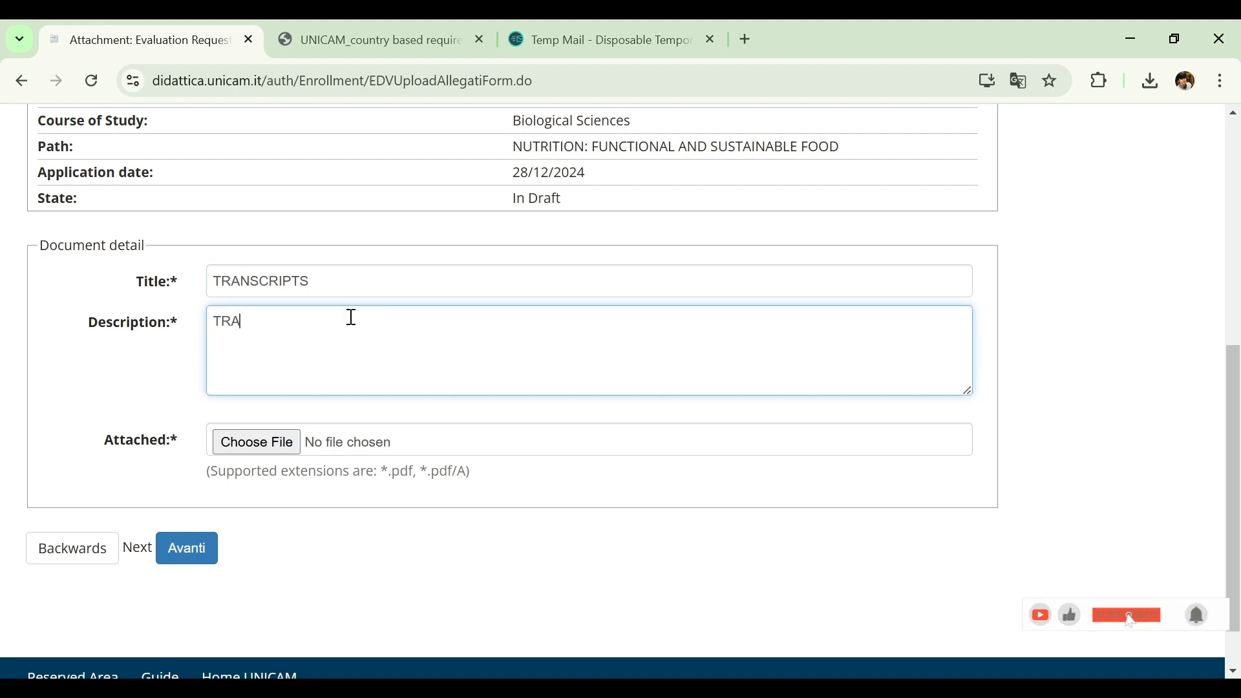
pyautogui.write('NSCRI')
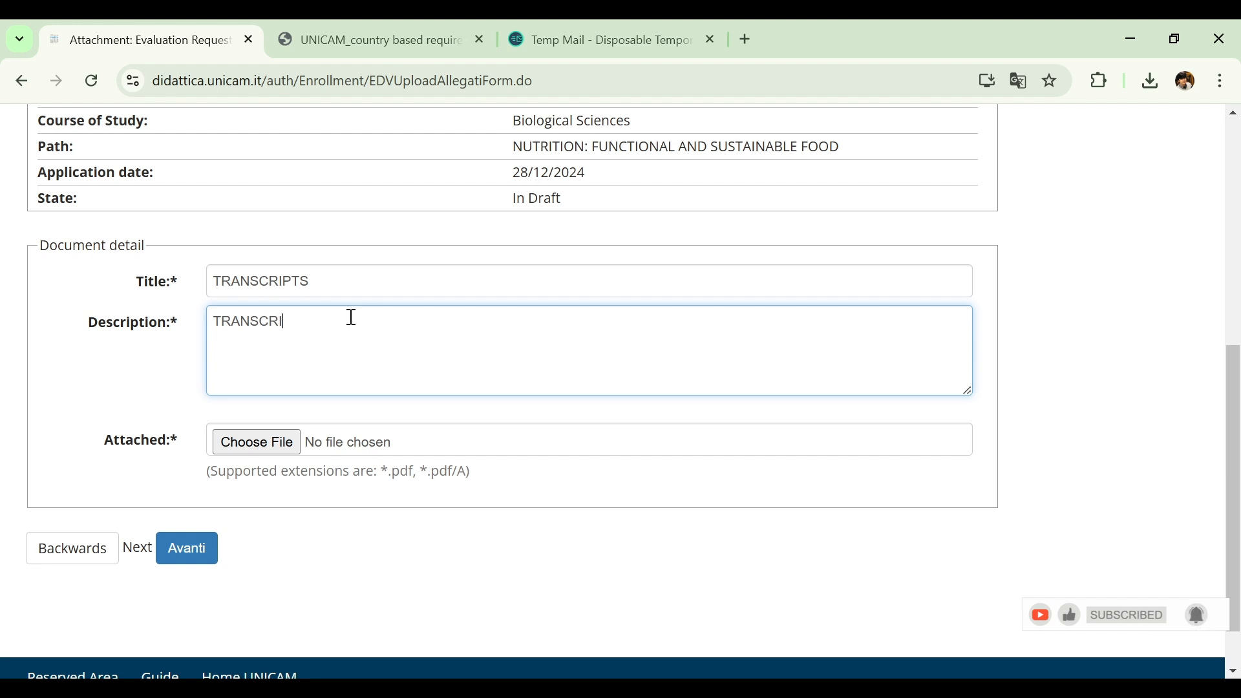
pyautogui.write('PTS')
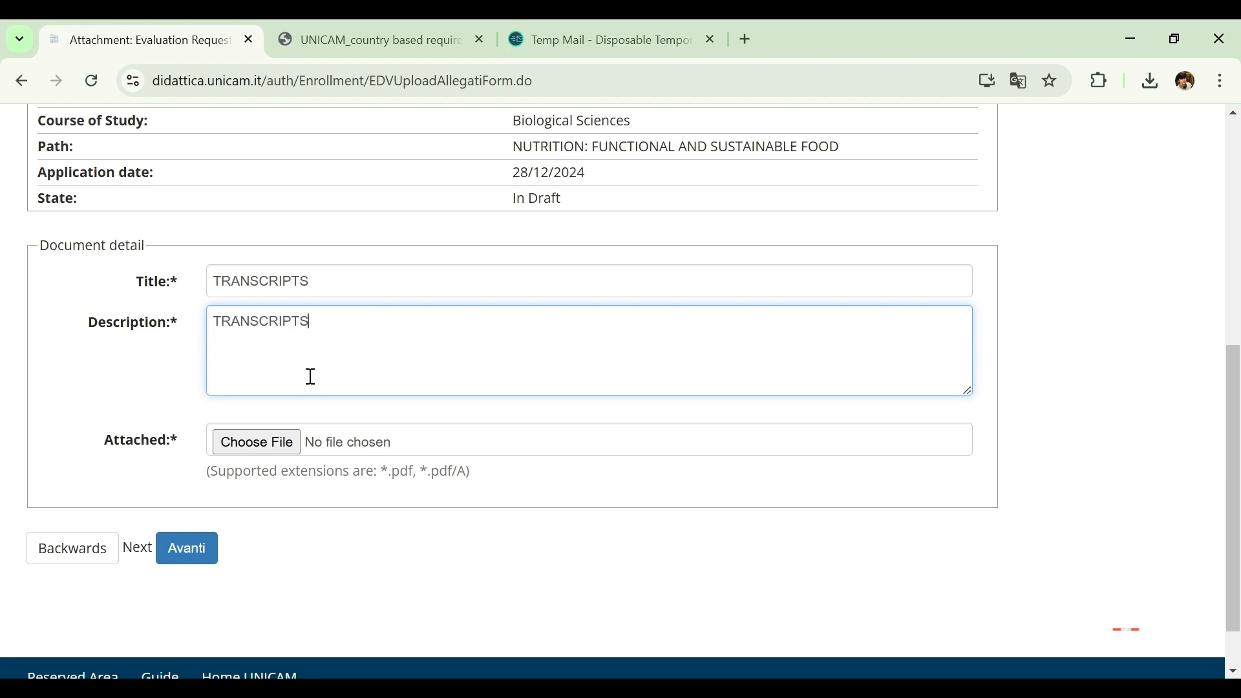
pyautogui.click(292, 443)
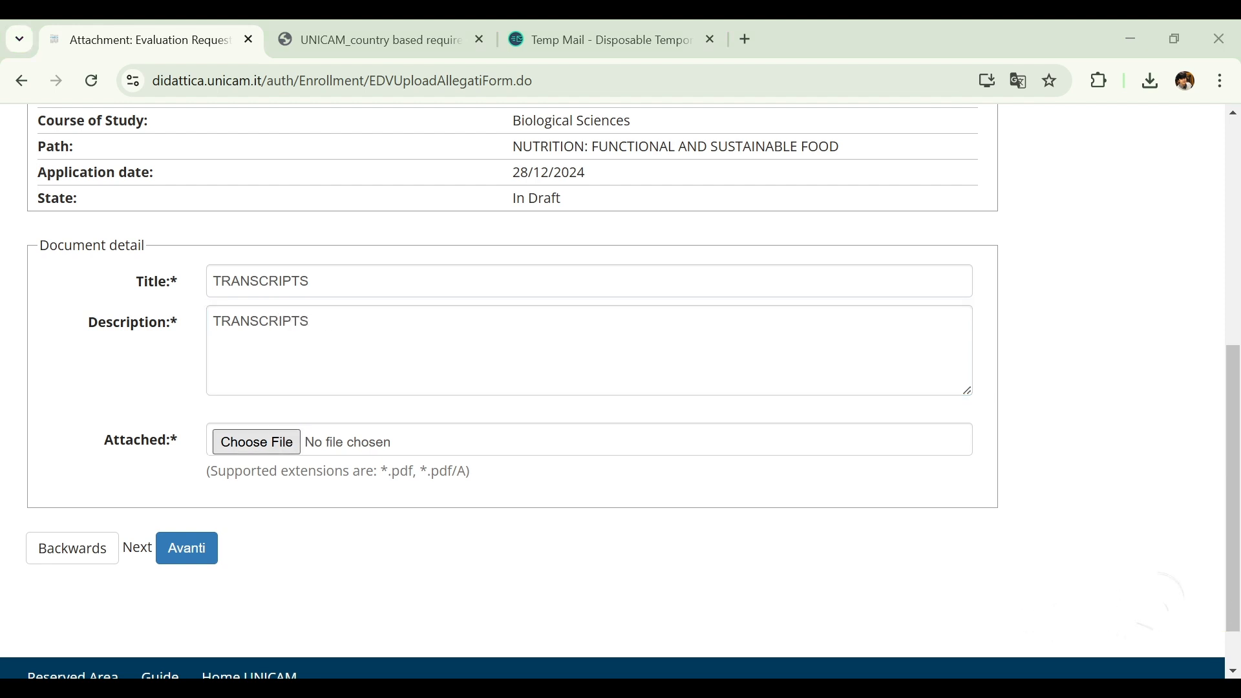
pyautogui.doubleClick(236, 492)
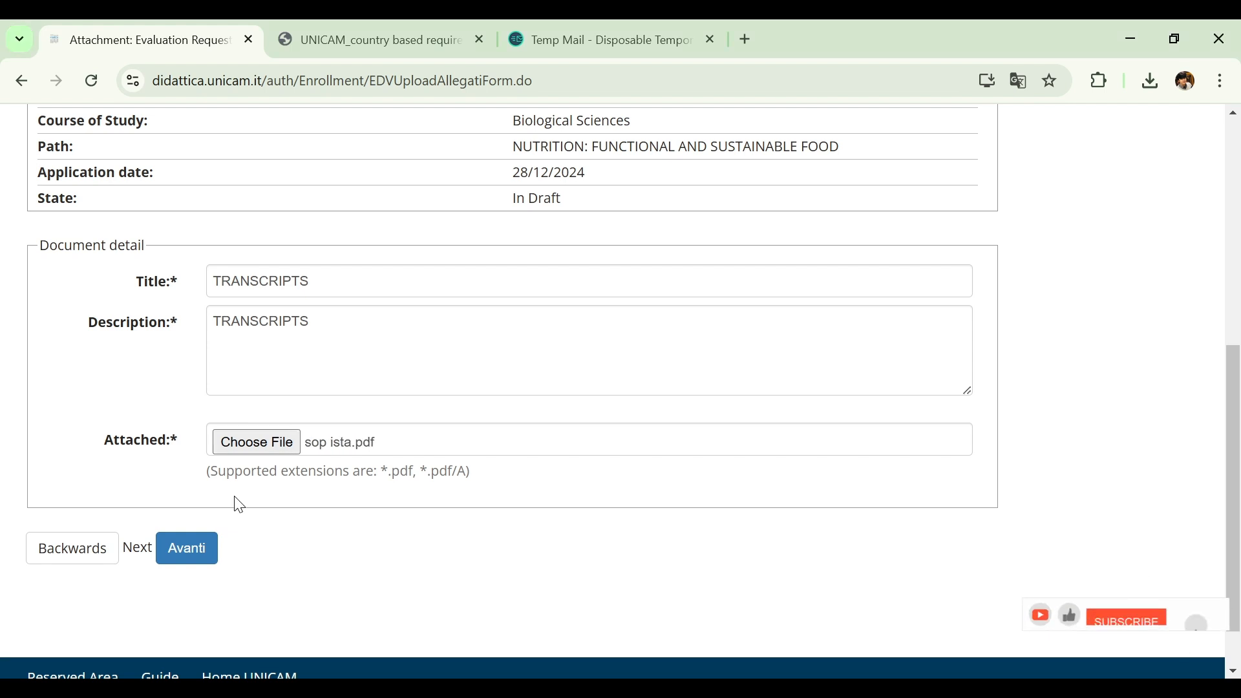
pyautogui.click(202, 548)
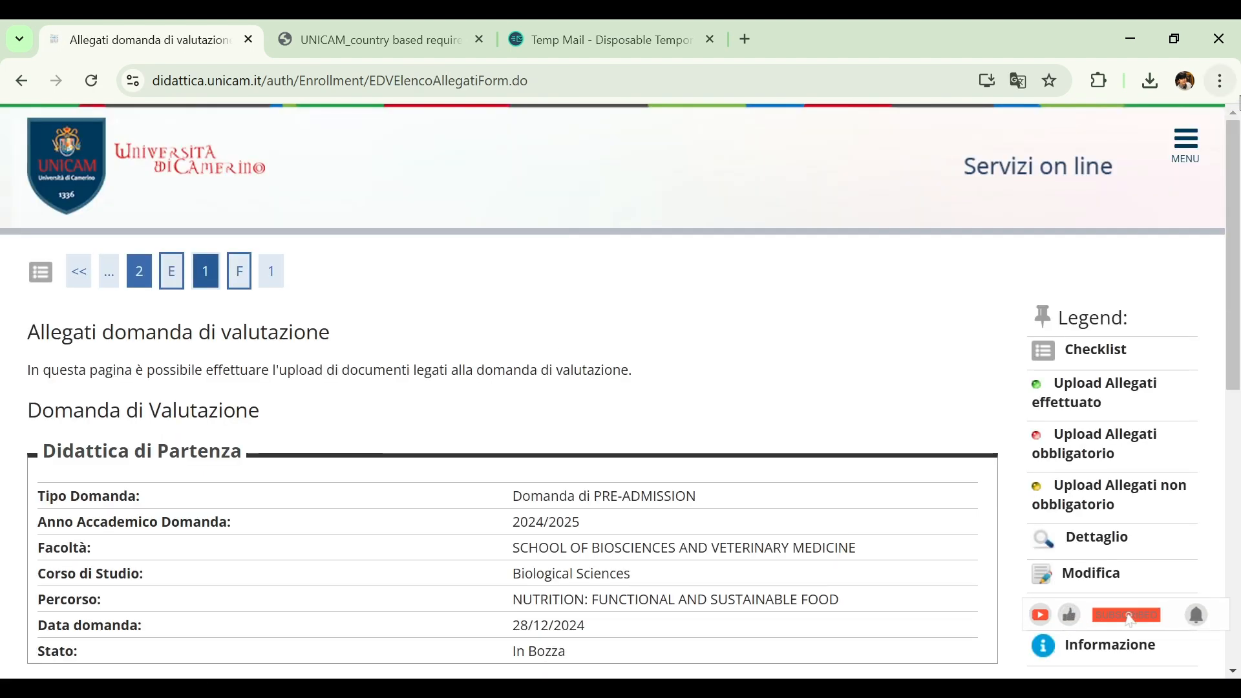
# Continue past the evaluation request's attachment list, confirm the attachment summary, and review the list of submitted pre-admission requests
pyautogui.moveTo(1236, 134); pyautogui.dragTo(1233, 360)
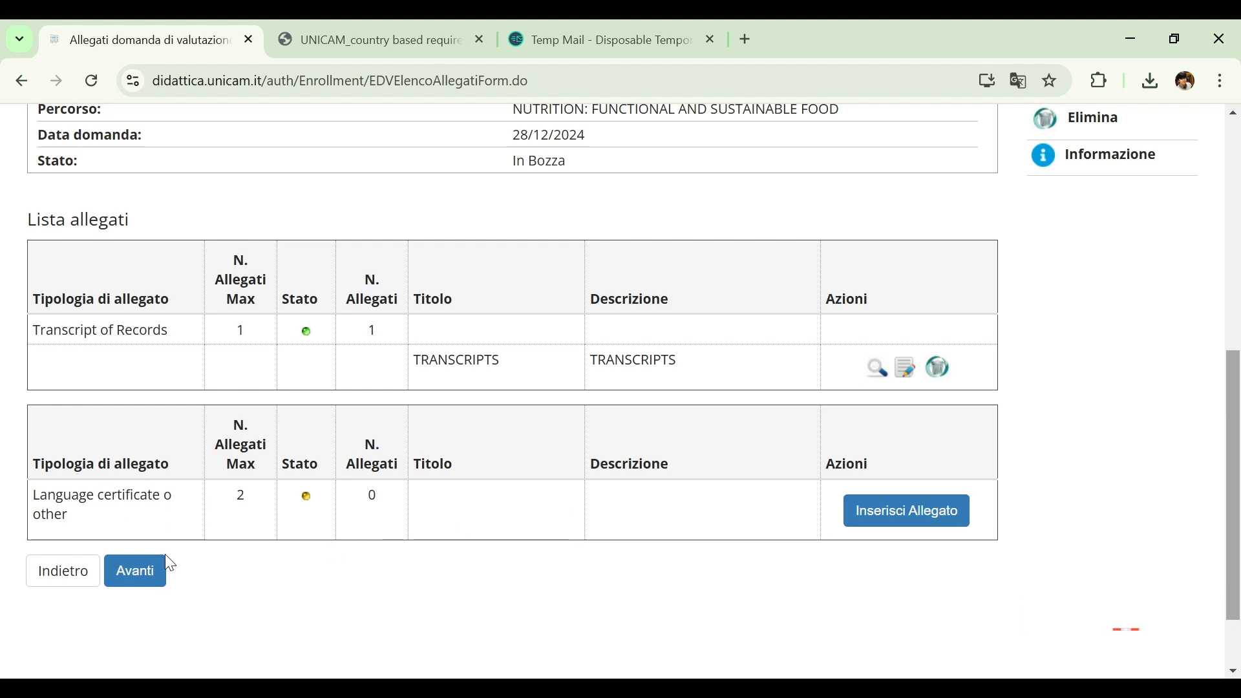
pyautogui.click(131, 572)
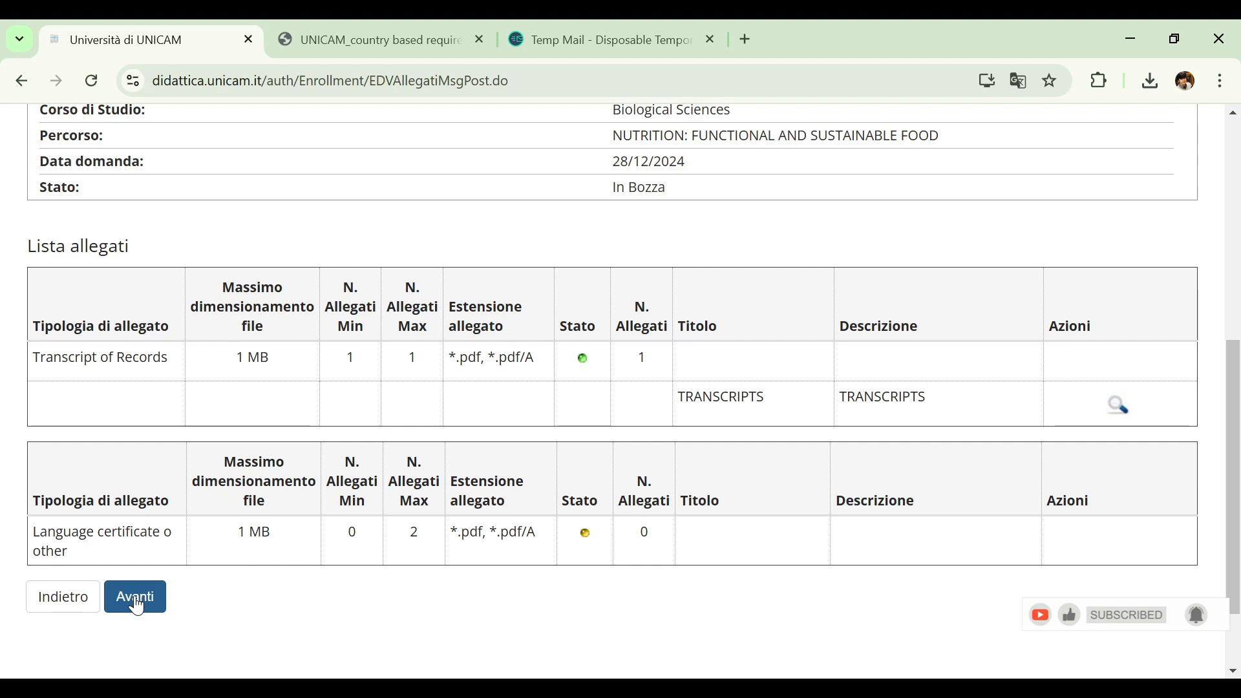
pyautogui.click(137, 601)
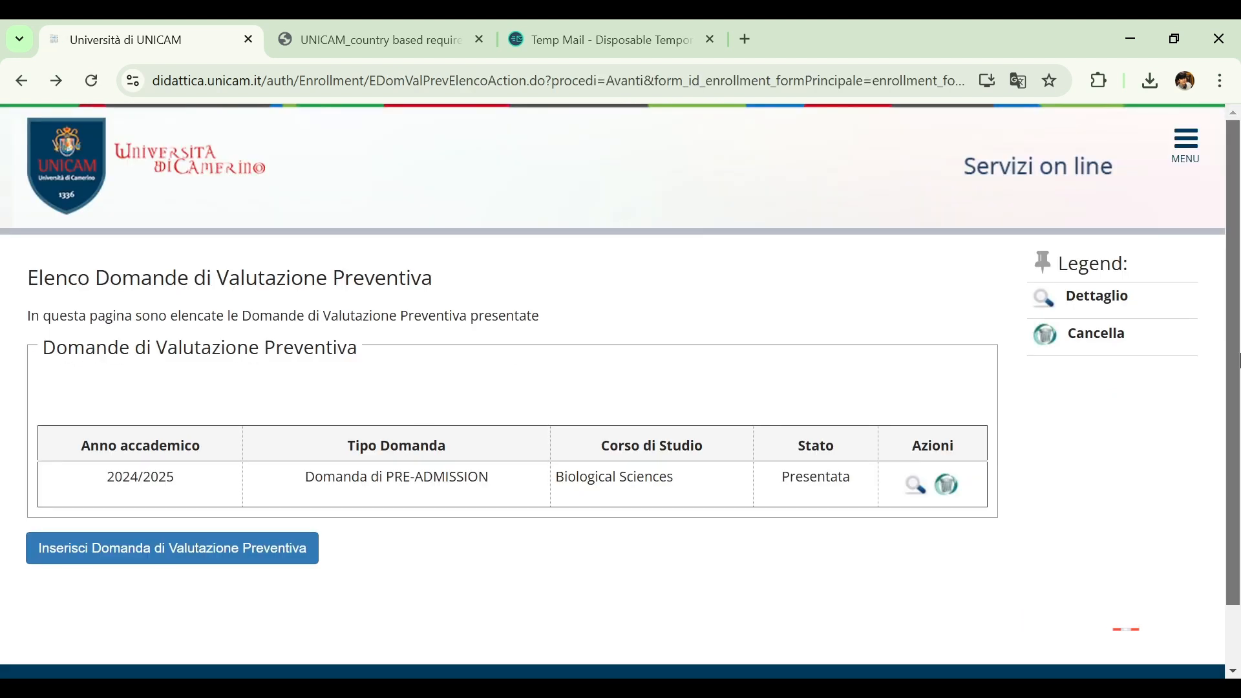
pyautogui.moveTo(1238, 360); pyautogui.dragTo(1237, 406)
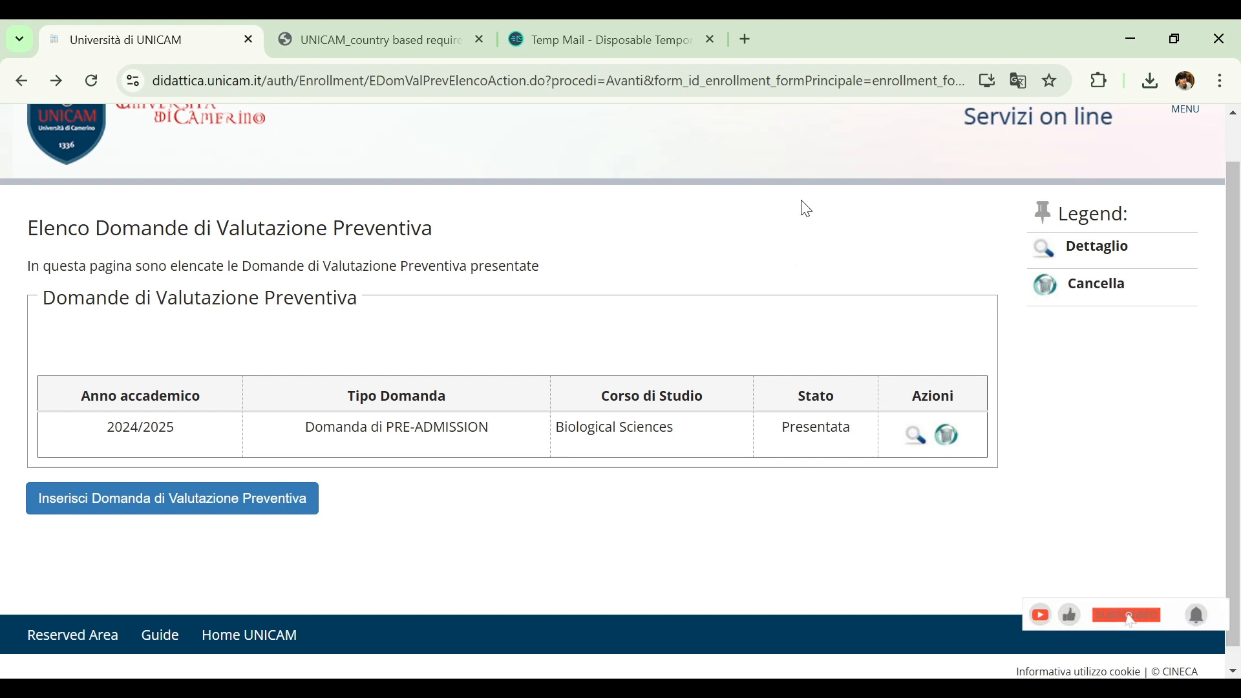
# Open the details of the submitted Biological Sciences pre-admission request and check its payments in the list of fees
pyautogui.click(911, 439)
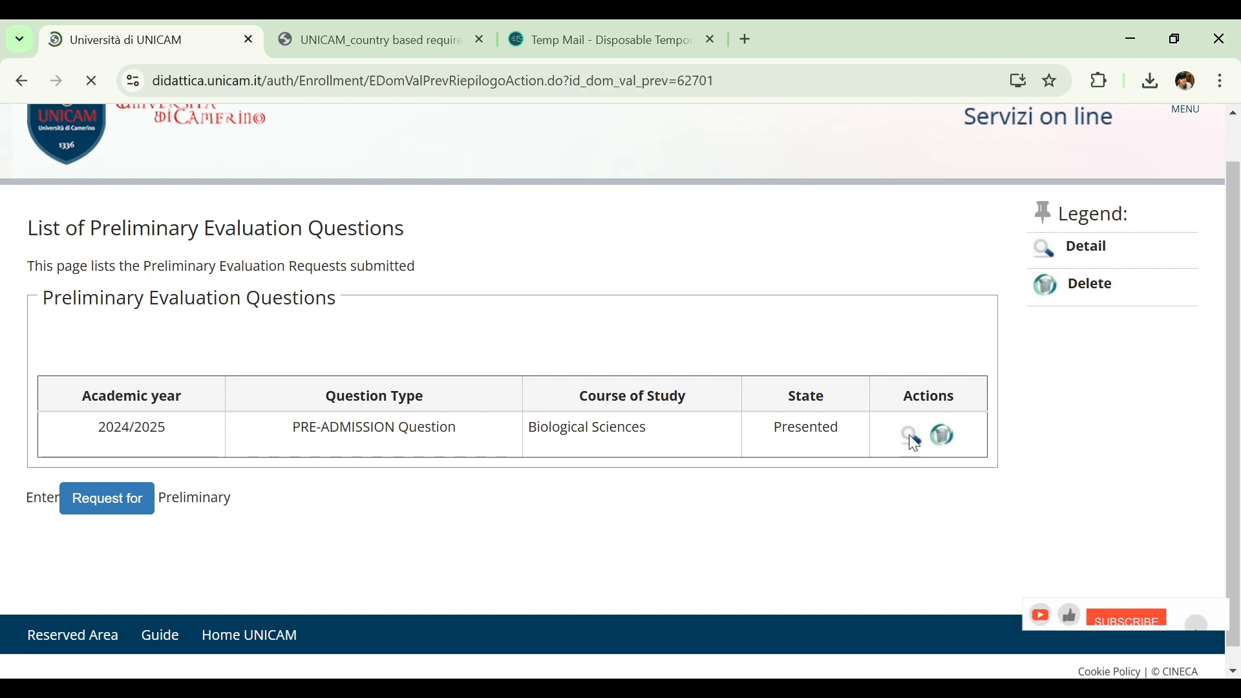
pyautogui.scroll(-3, 800, 434)
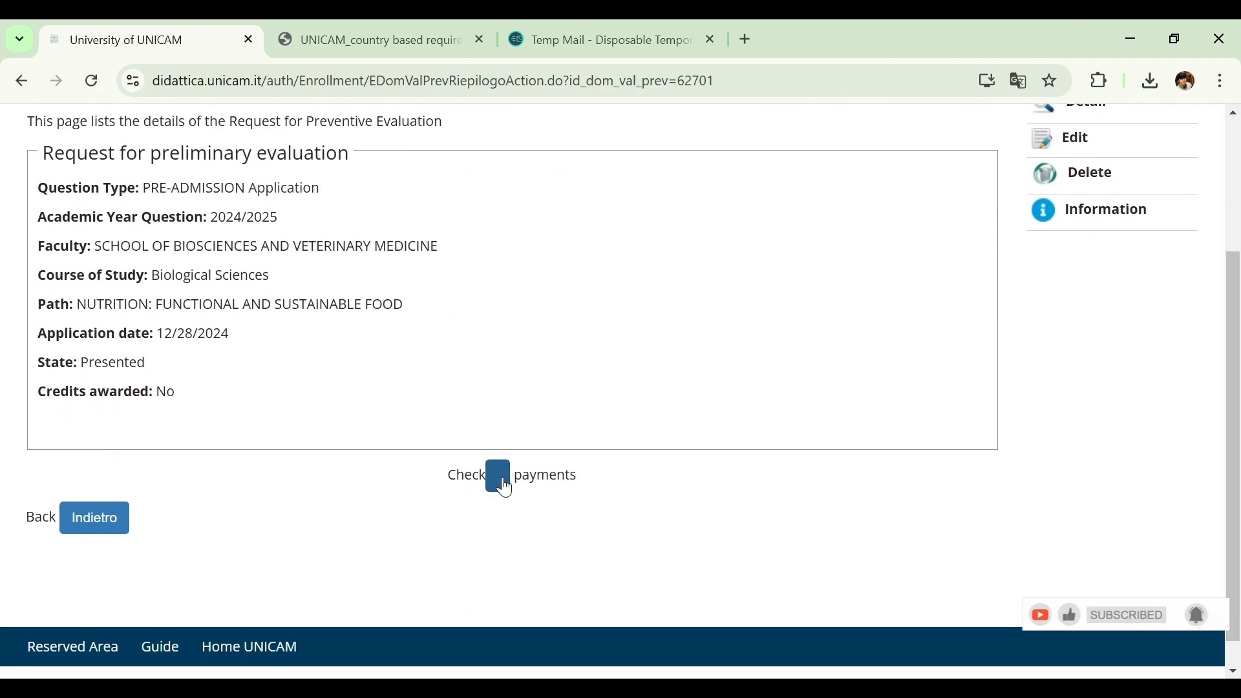
pyautogui.click(505, 488)
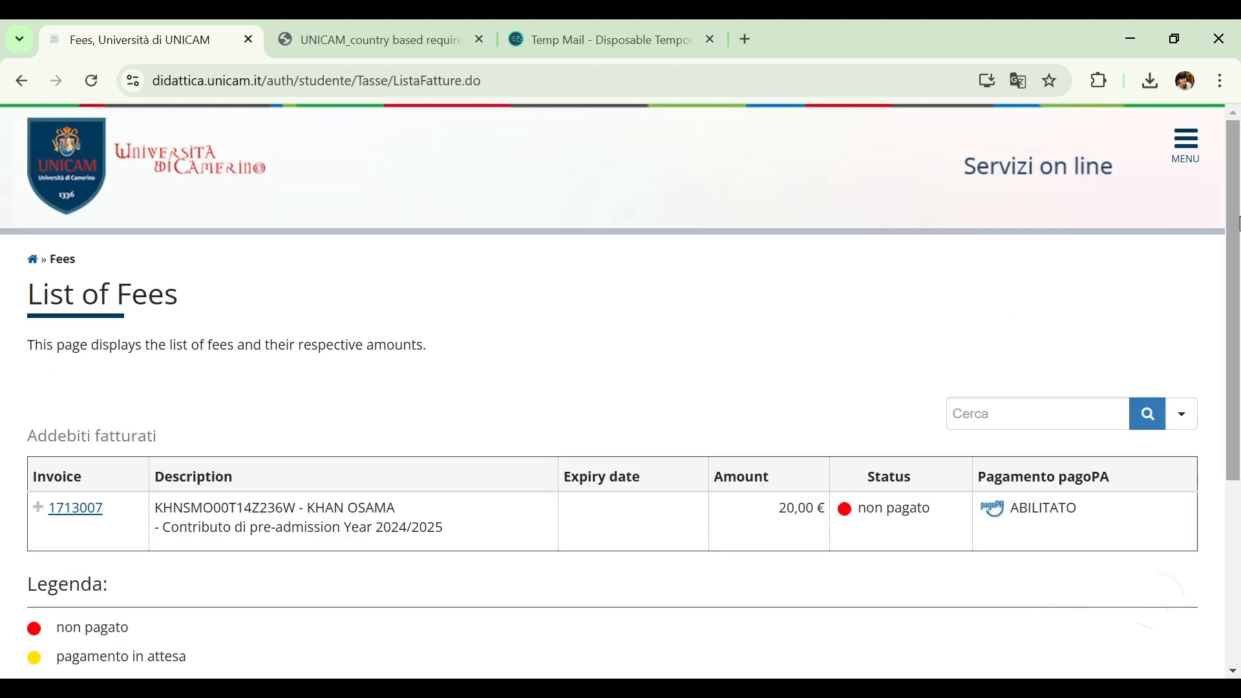
pyautogui.scroll(-1, 1239, 217)
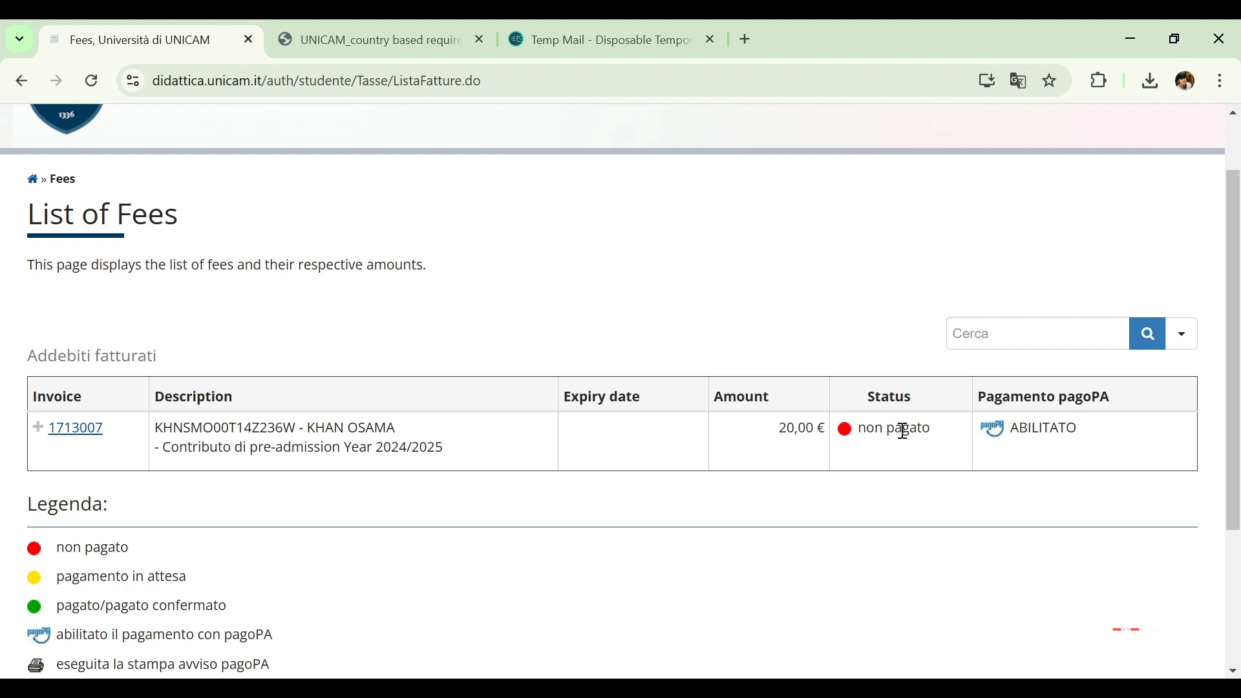
pyautogui.scroll(-2, 1232, 429)
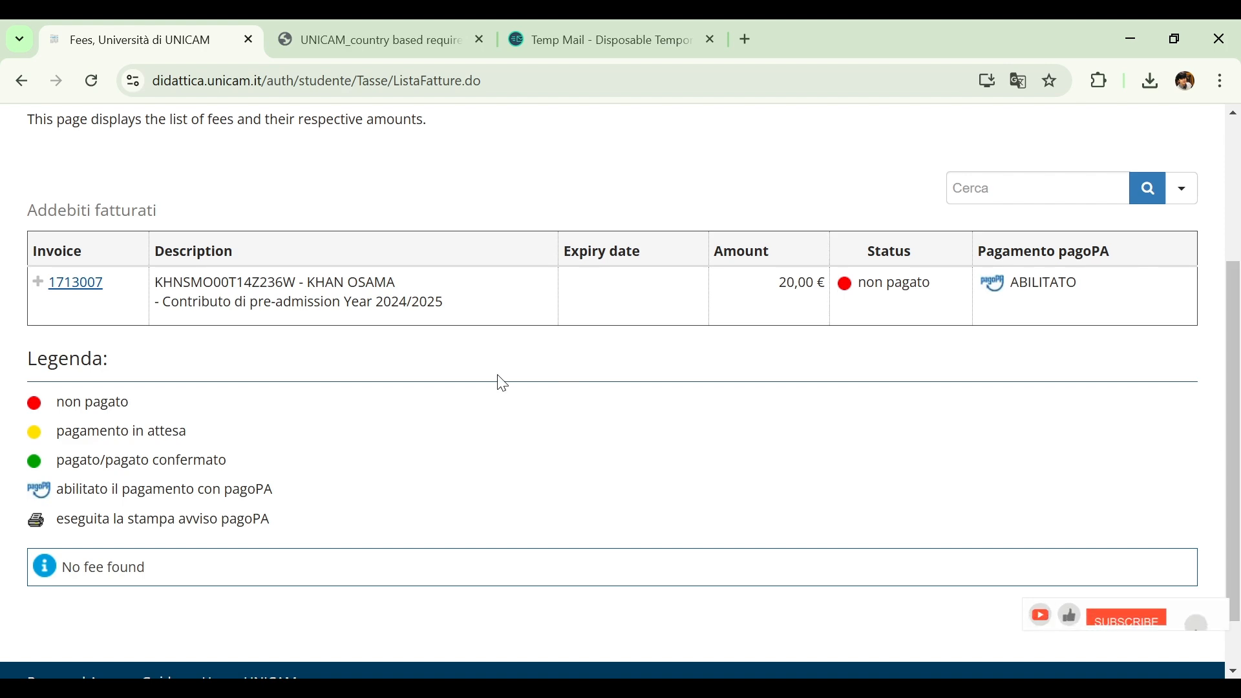
# Open the pre-admission fee's invoice detail, view its printable pagoPA payment notice, and return to the invoice
pyautogui.click(75, 288)
pyautogui.scroll(3, 1237, 203)
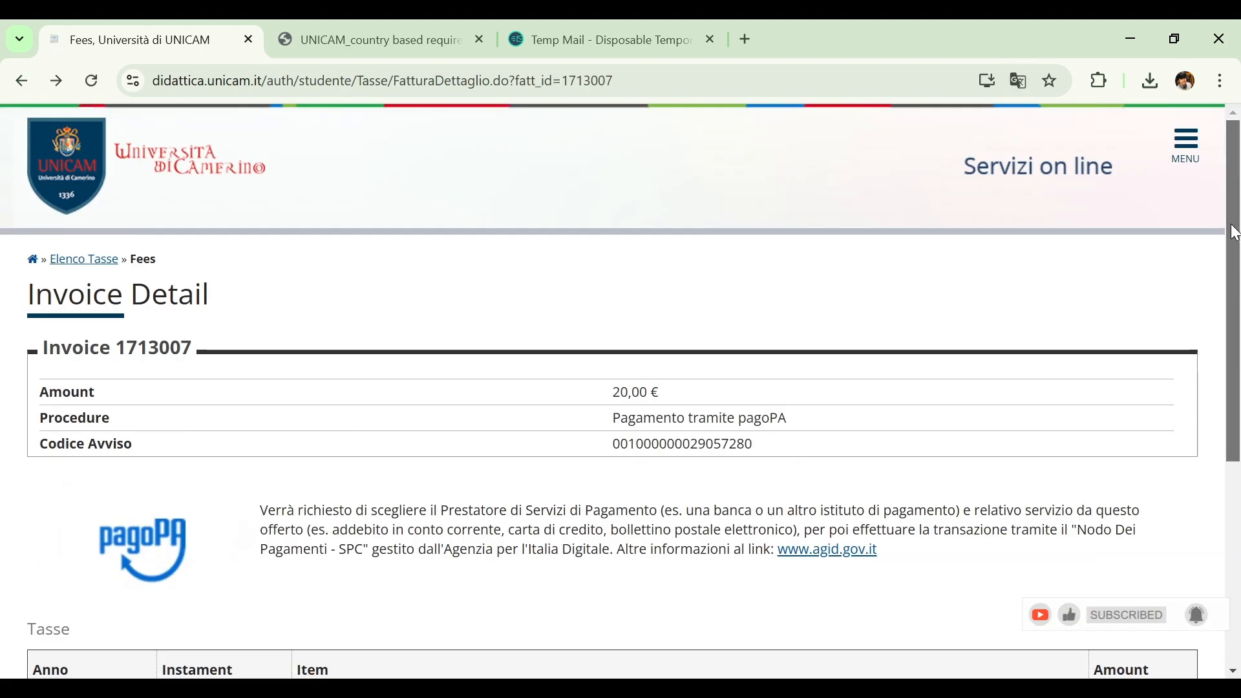
pyautogui.moveTo(1229, 233); pyautogui.dragTo(1222, 358)
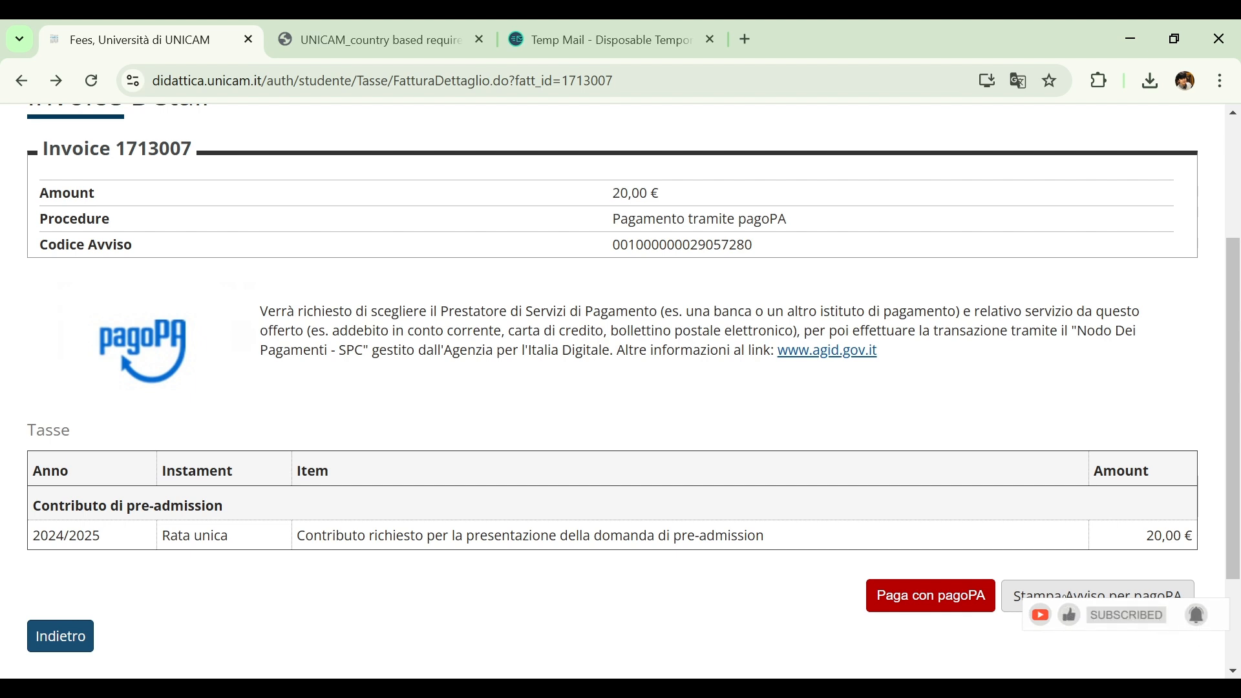
pyautogui.click(1103, 594)
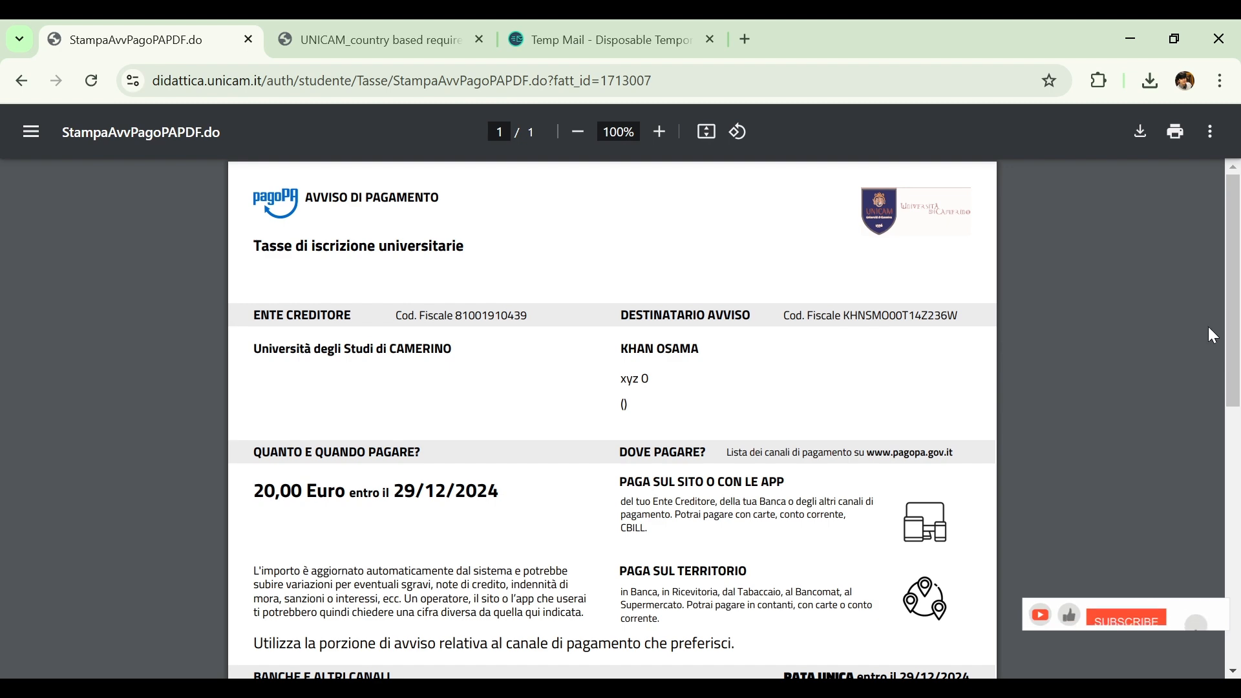
pyautogui.moveTo(1231, 302)
pyautogui.mouseDown()
pyautogui.moveTo(1232, 541)
pyautogui.moveTo(1230, 325)
pyautogui.moveTo(1213, 291)
pyautogui.mouseUp()
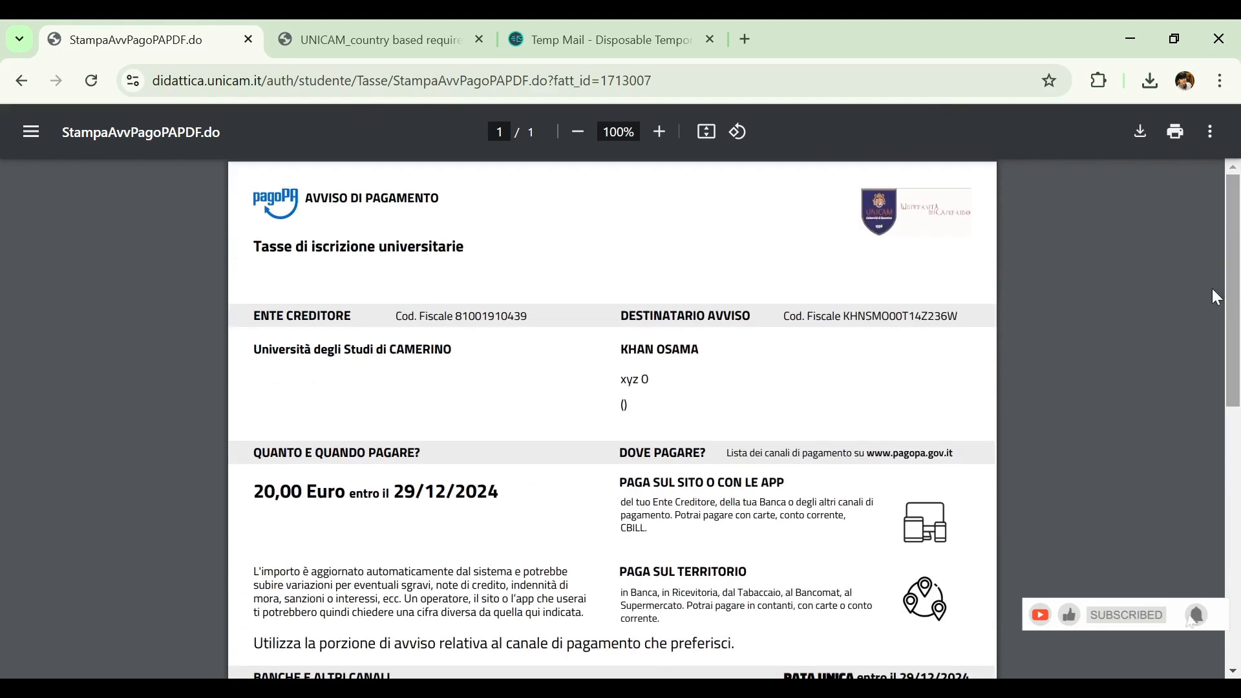
pyautogui.click(10, 82)
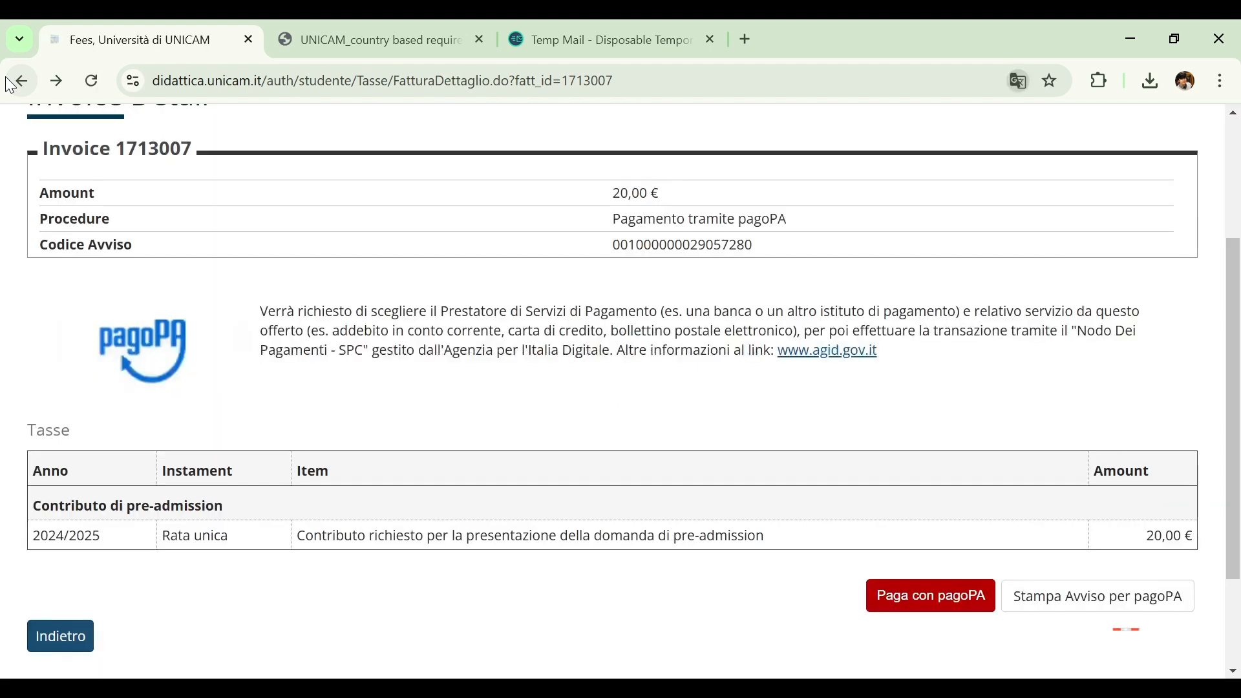